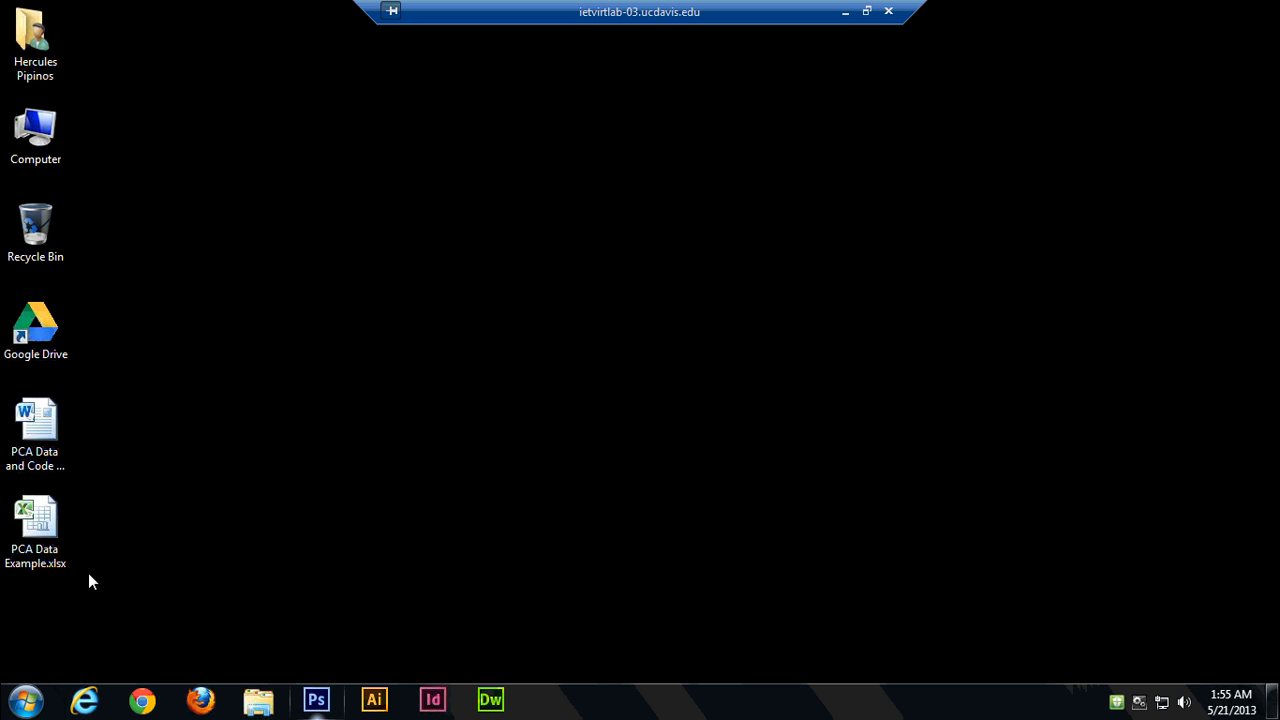
Launch SAS from sas.exe, dismissing its start-up notice, and enlarge the Editor window upward over the log.
left_click(26, 703)
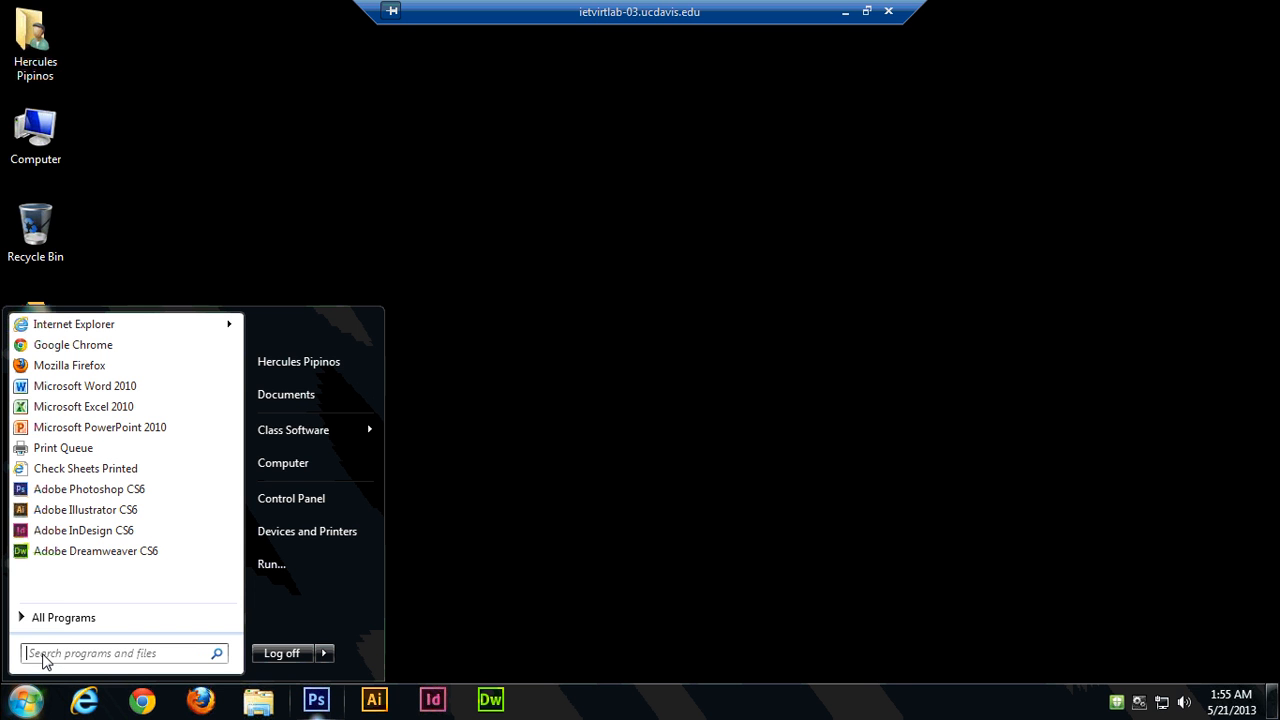
left_click(43, 659)
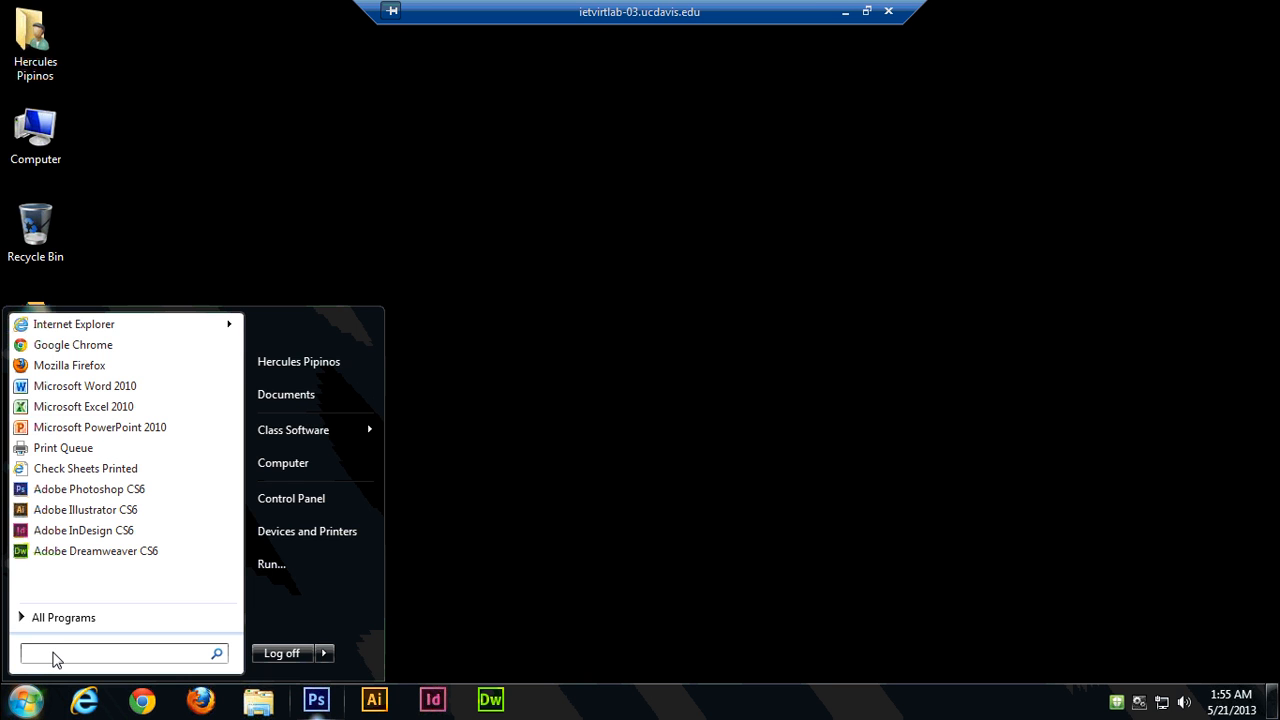
type("sas")
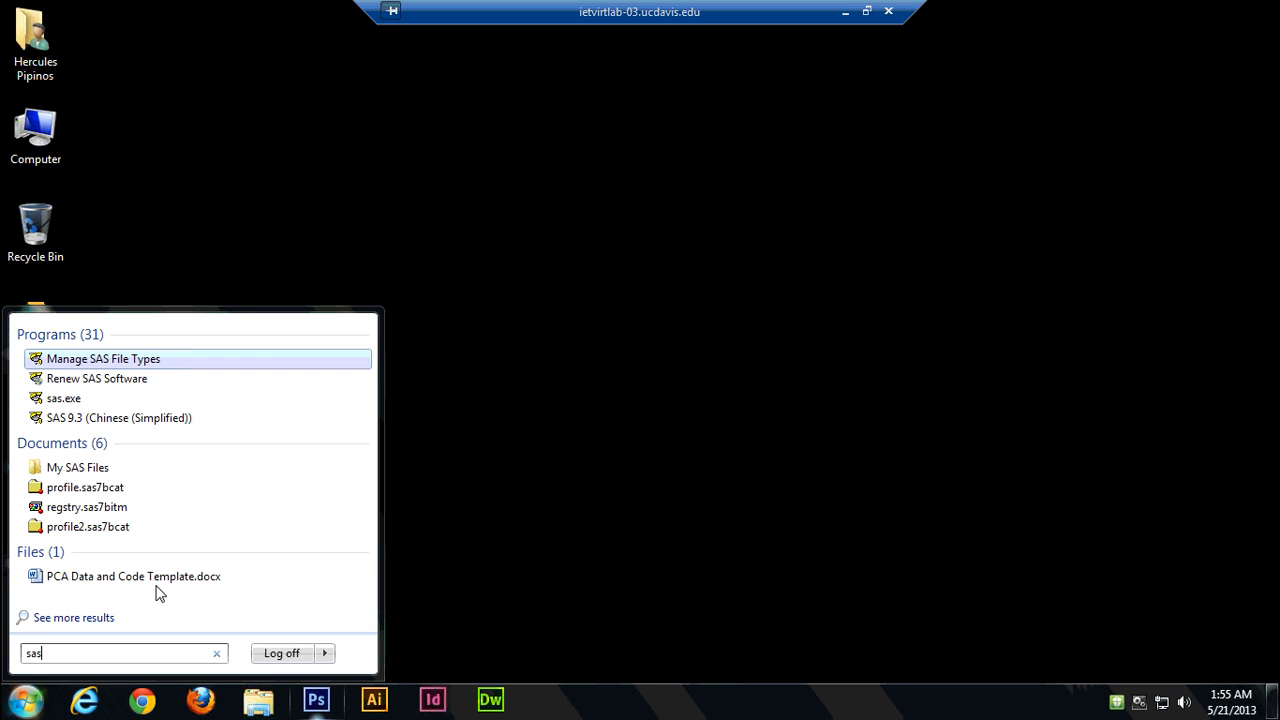
left_click(84, 400)
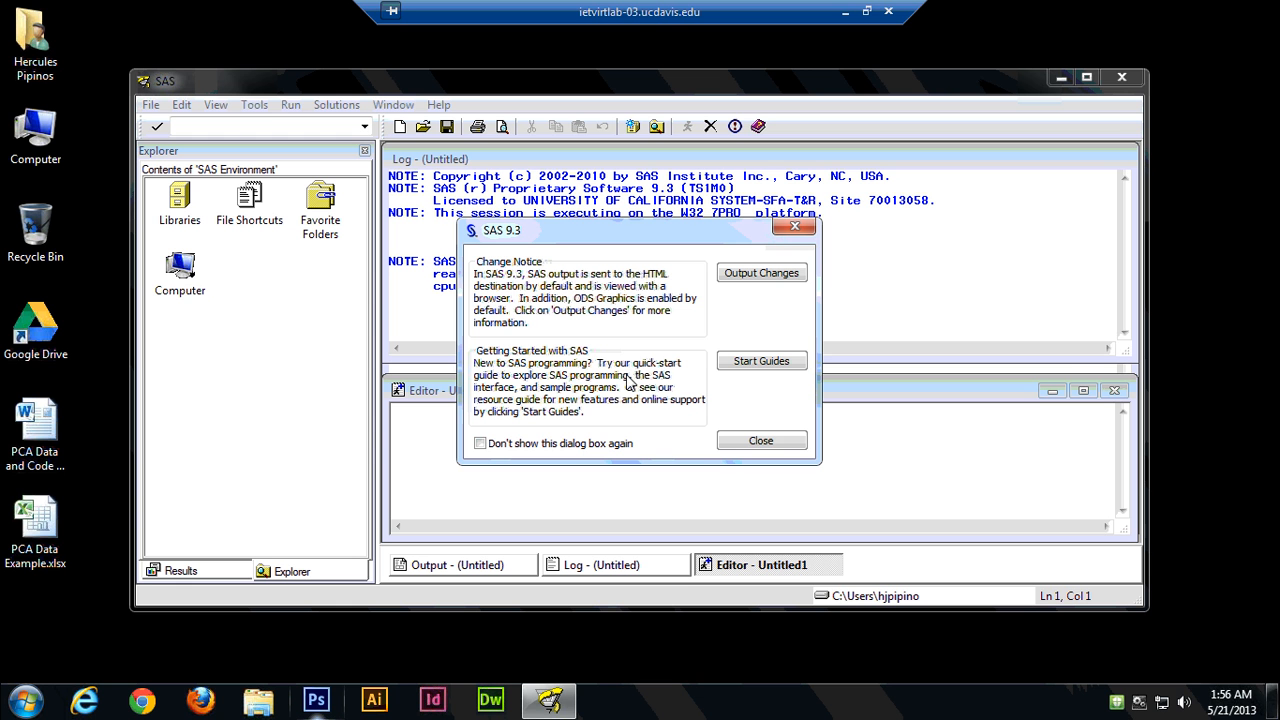
left_click(784, 449)
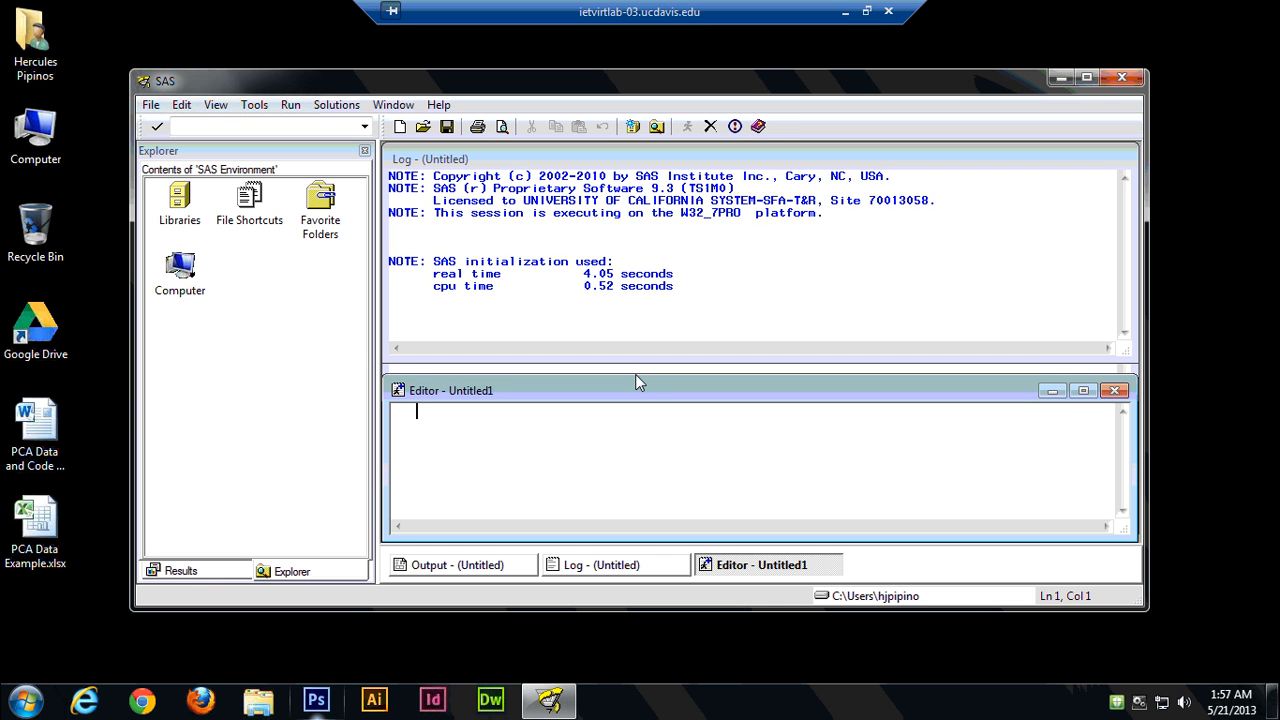
left_click_drag(635, 374, 643, 185)
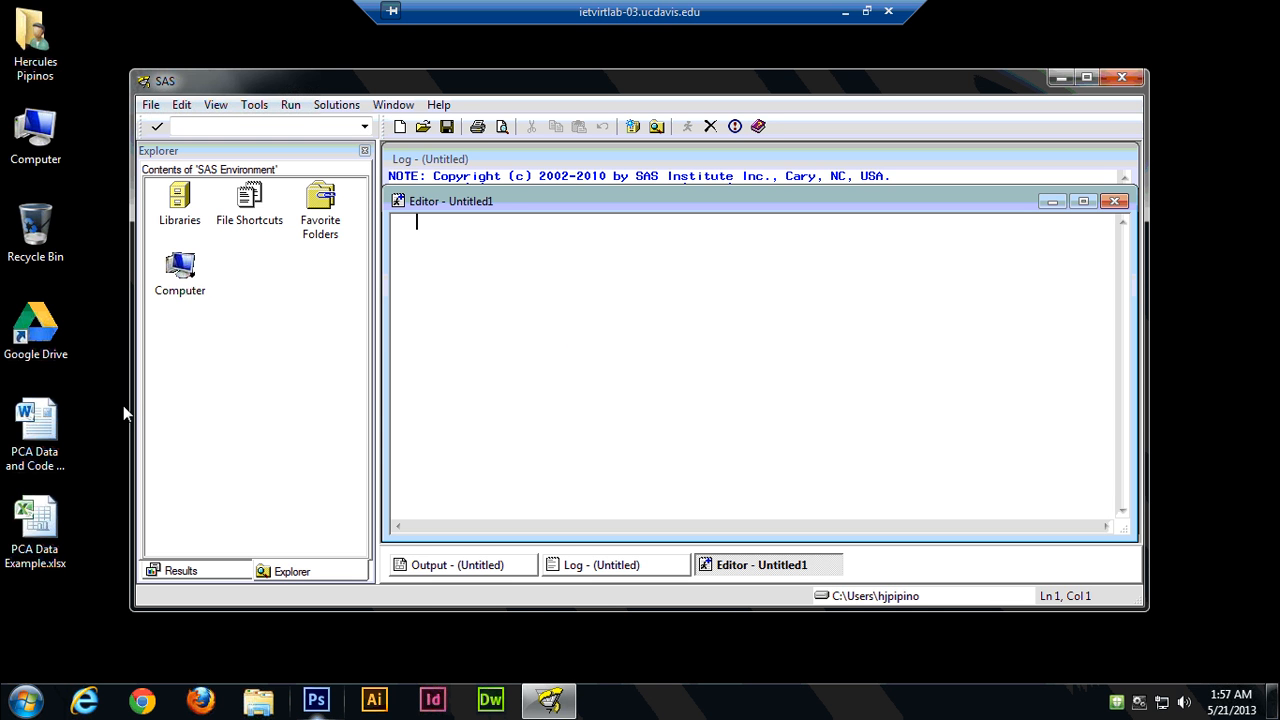
Open the PCA Data and Code Template document and change STIMULI to STIMULIS in the input line and in both plot references.
left_click(55, 418)
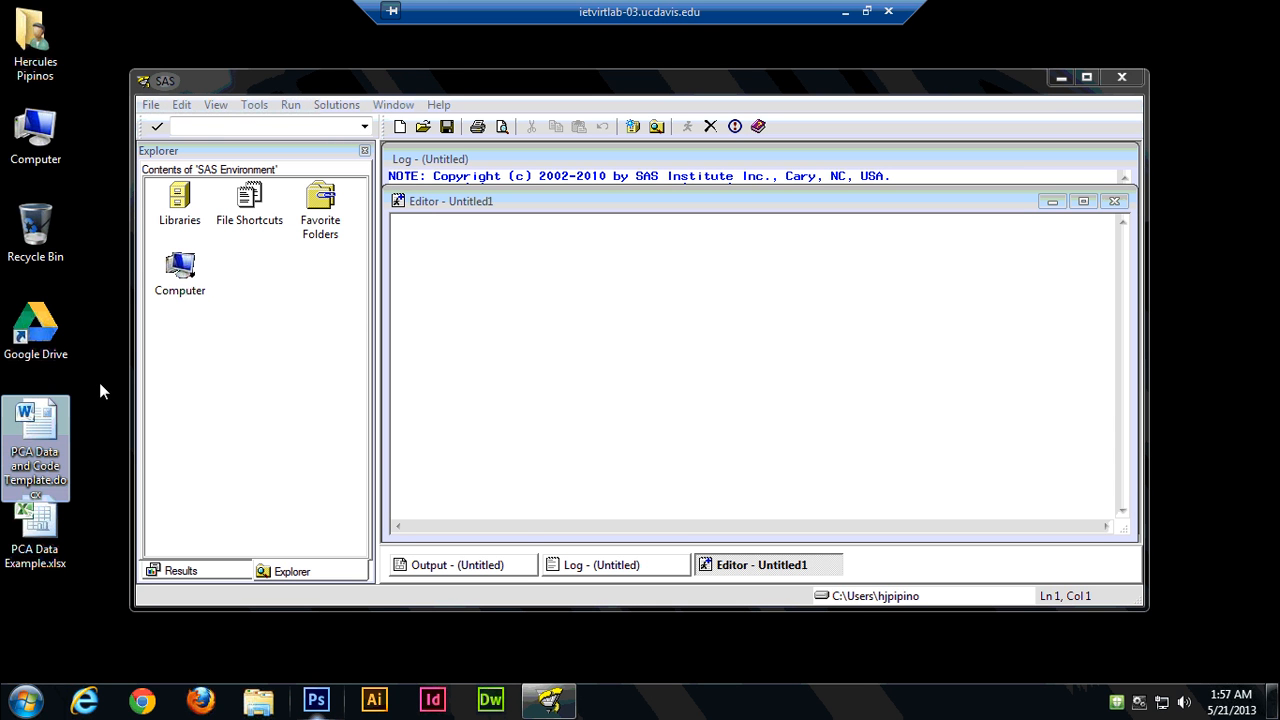
double_click(53, 420)
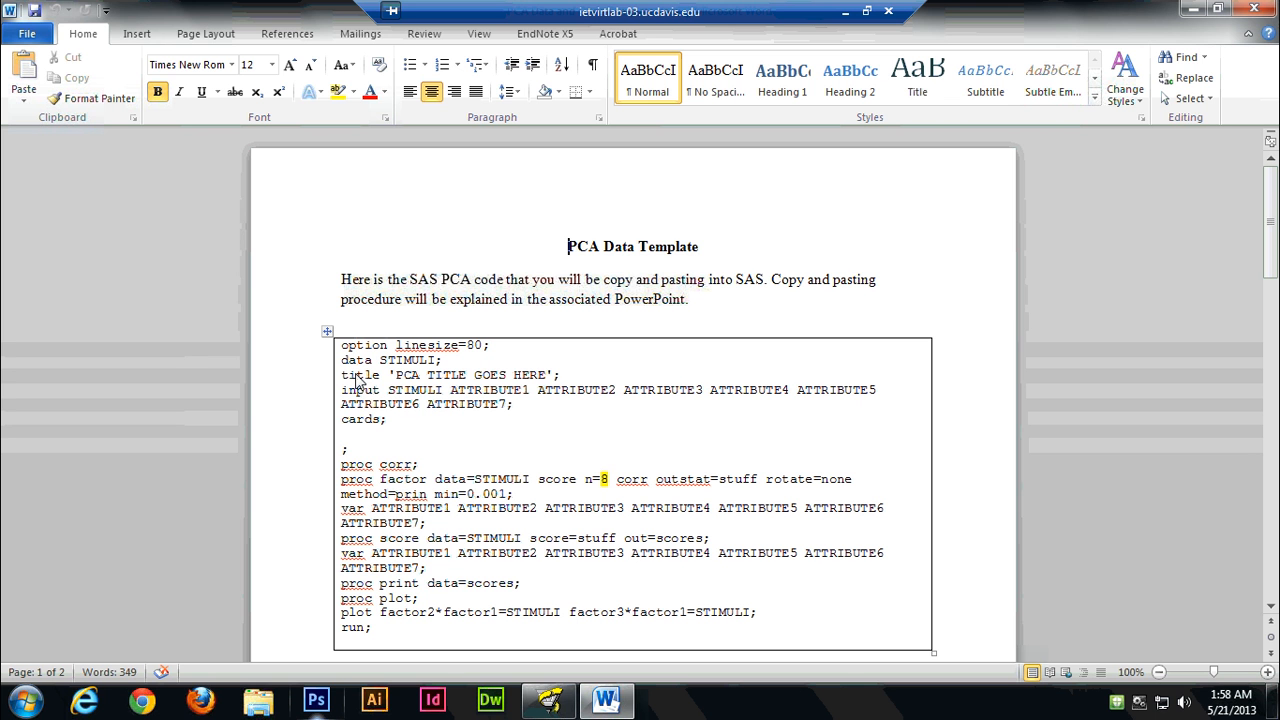
left_click(439, 391)
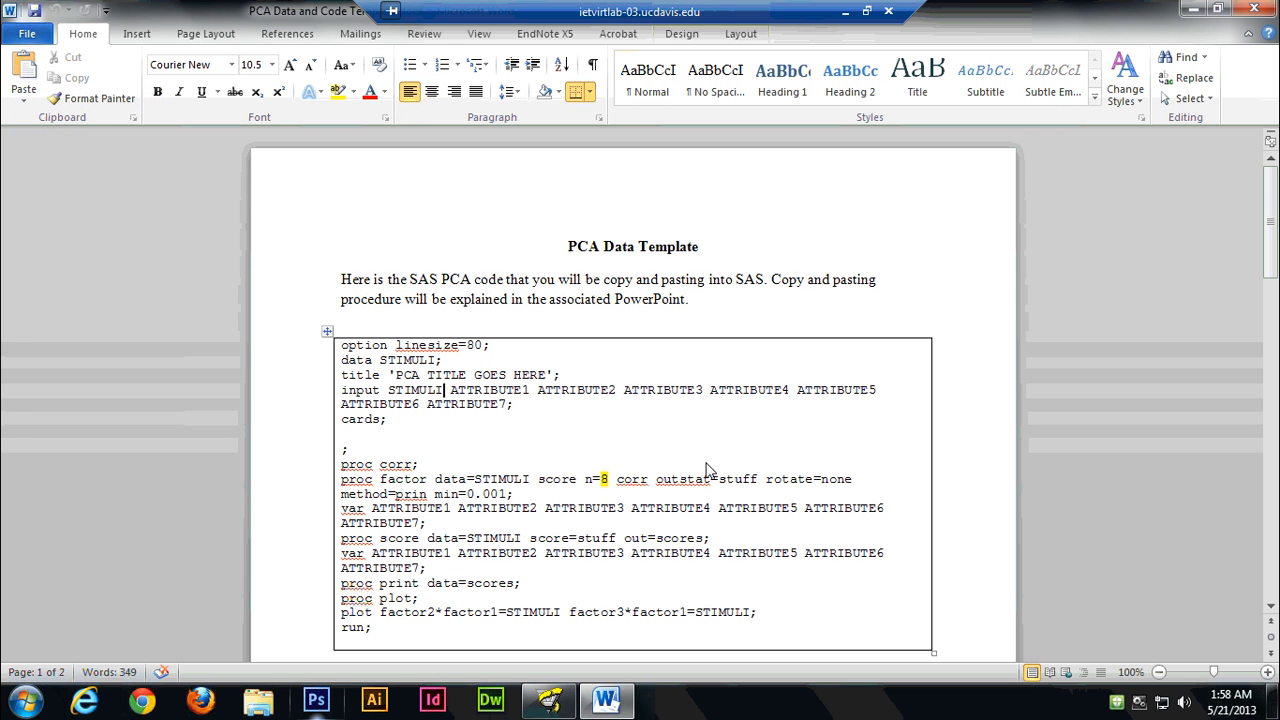
type("S")
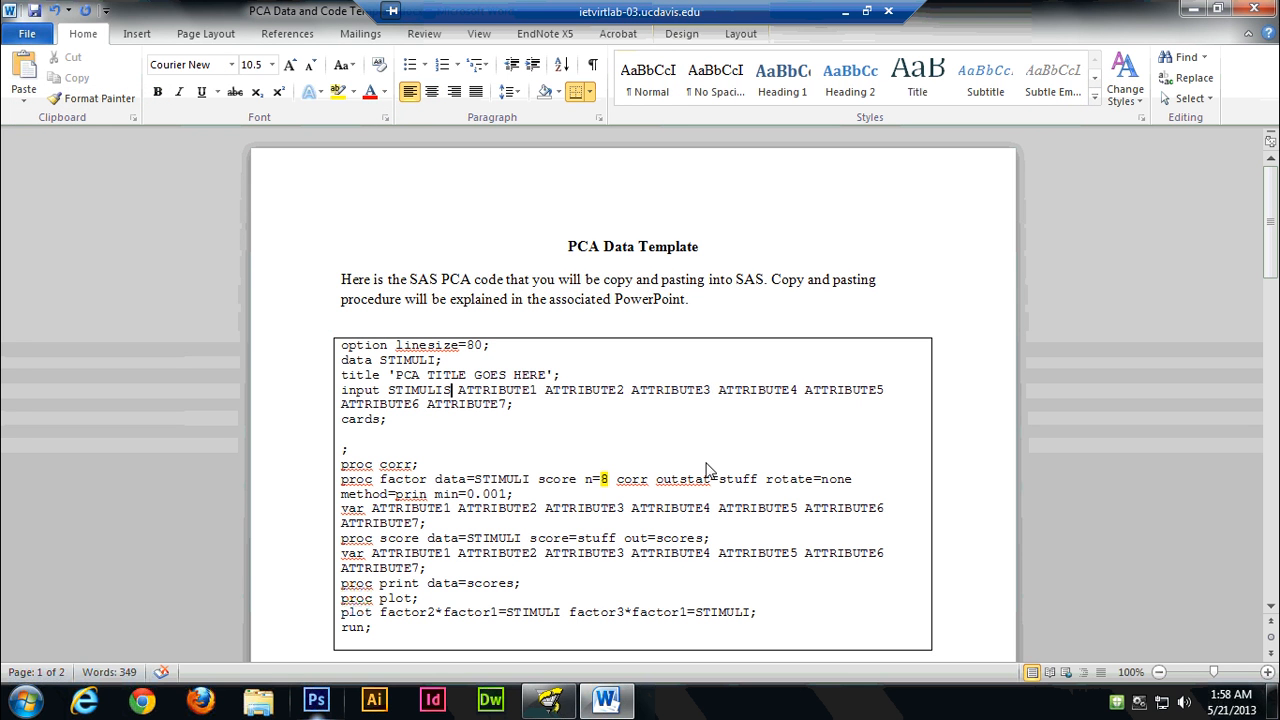
left_click(557, 622)
type("S")
key("Right")
key("Right")
key("Right")
key("Right")
key("Right")
key("Right")
key("Right")
key("Right")
key("Right")
key("Right")
key("Right")
key("Right")
key("Right")
key("Right")
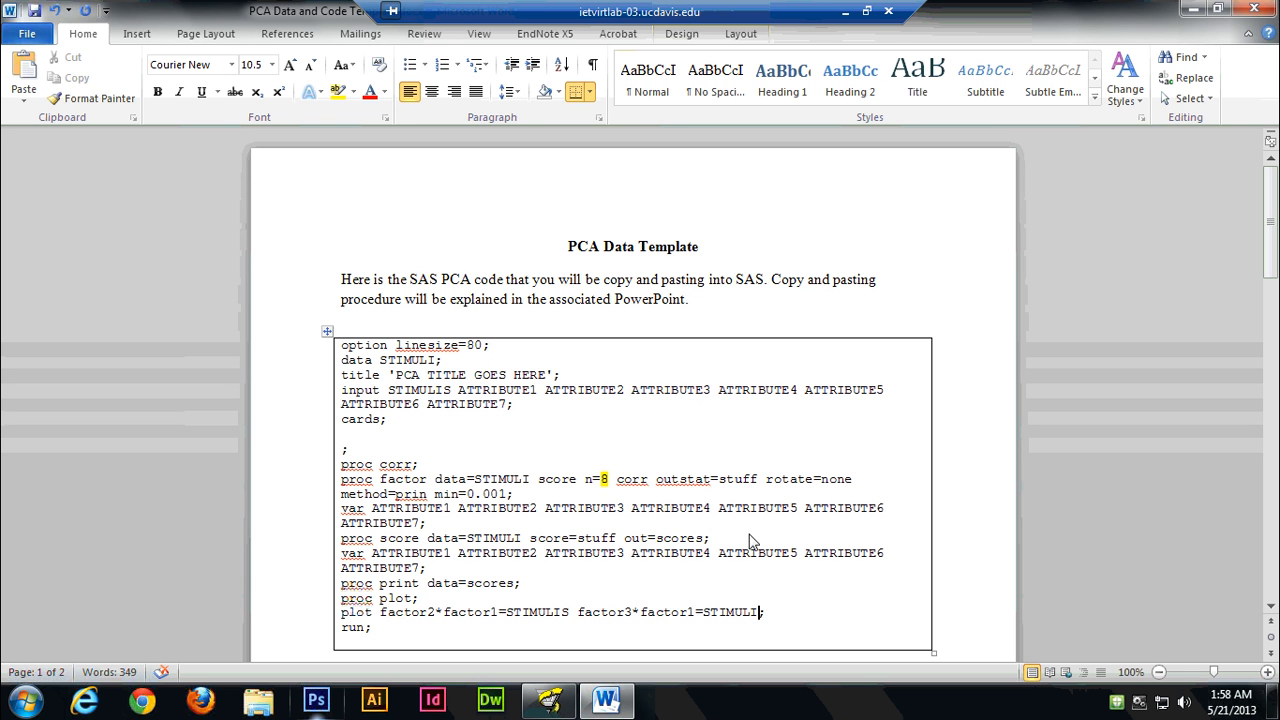
type("S")
Copy the entire code block, from option linesize=80; through run;, and paste it into the empty SAS Editor.
left_click(342, 354)
left_click(345, 355)
left_click_drag(345, 355, 374, 640)
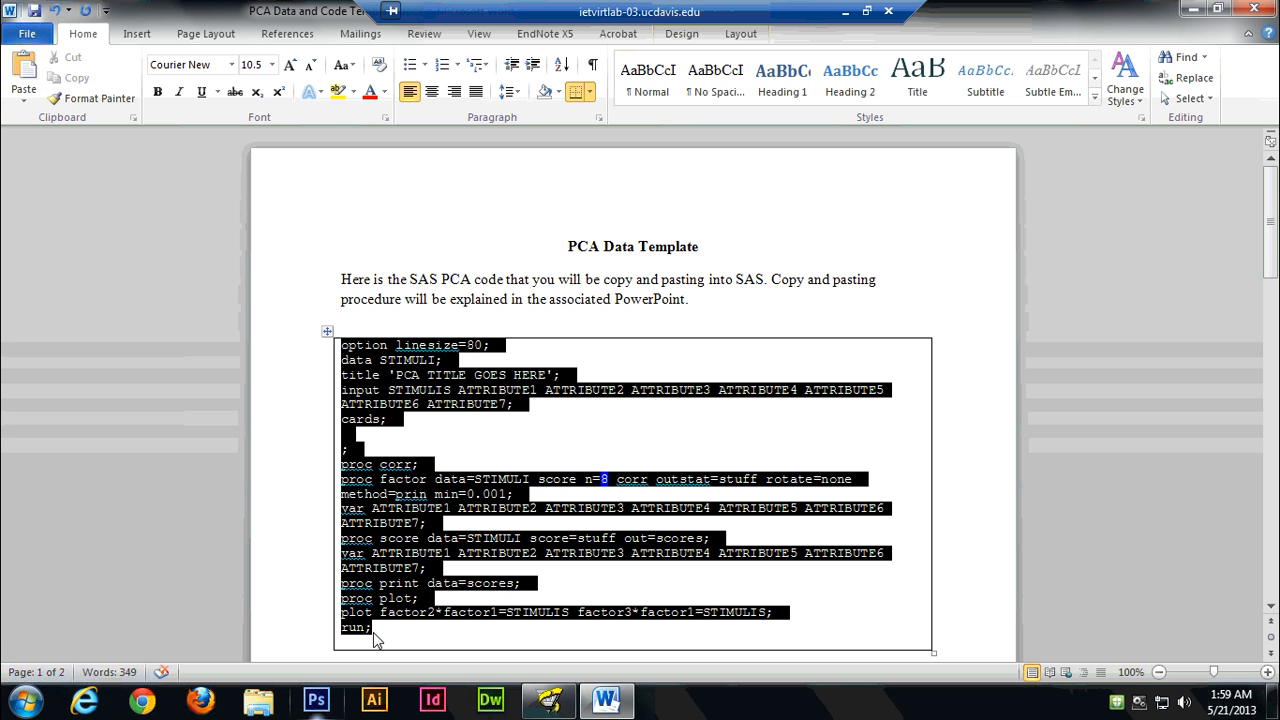
left_click_drag(374, 640, 372, 637)
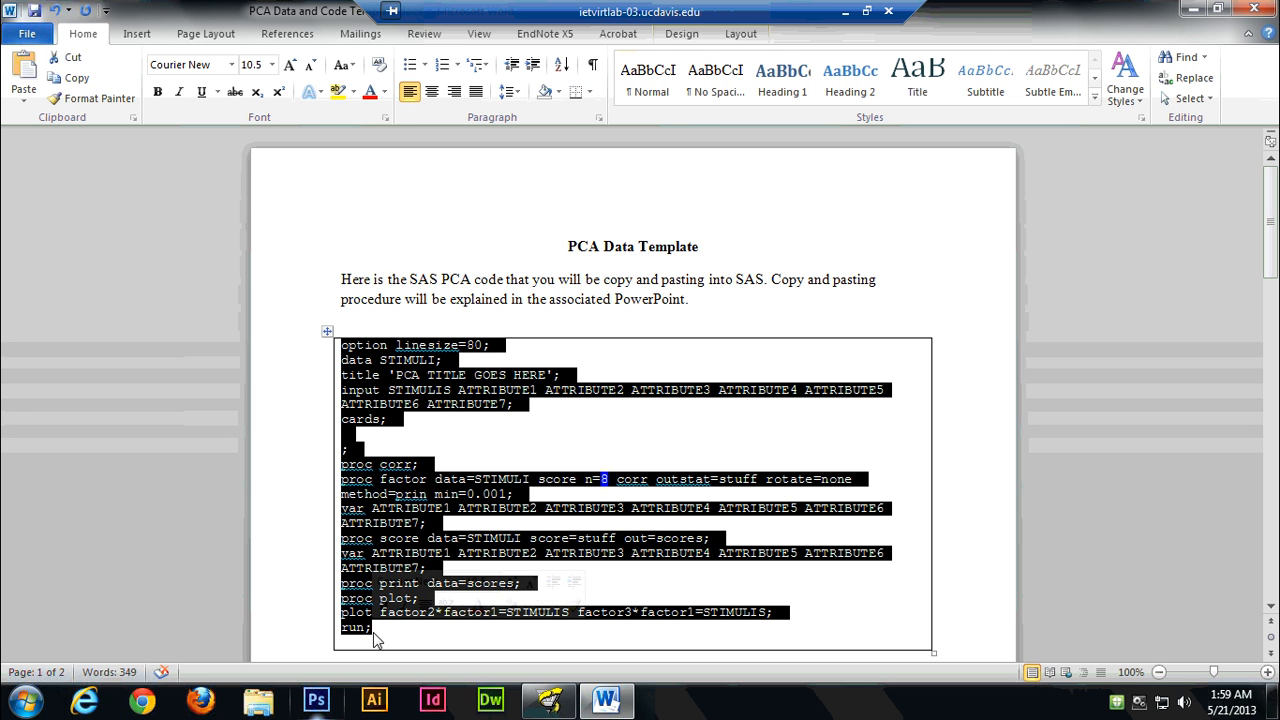
right_click(415, 517)
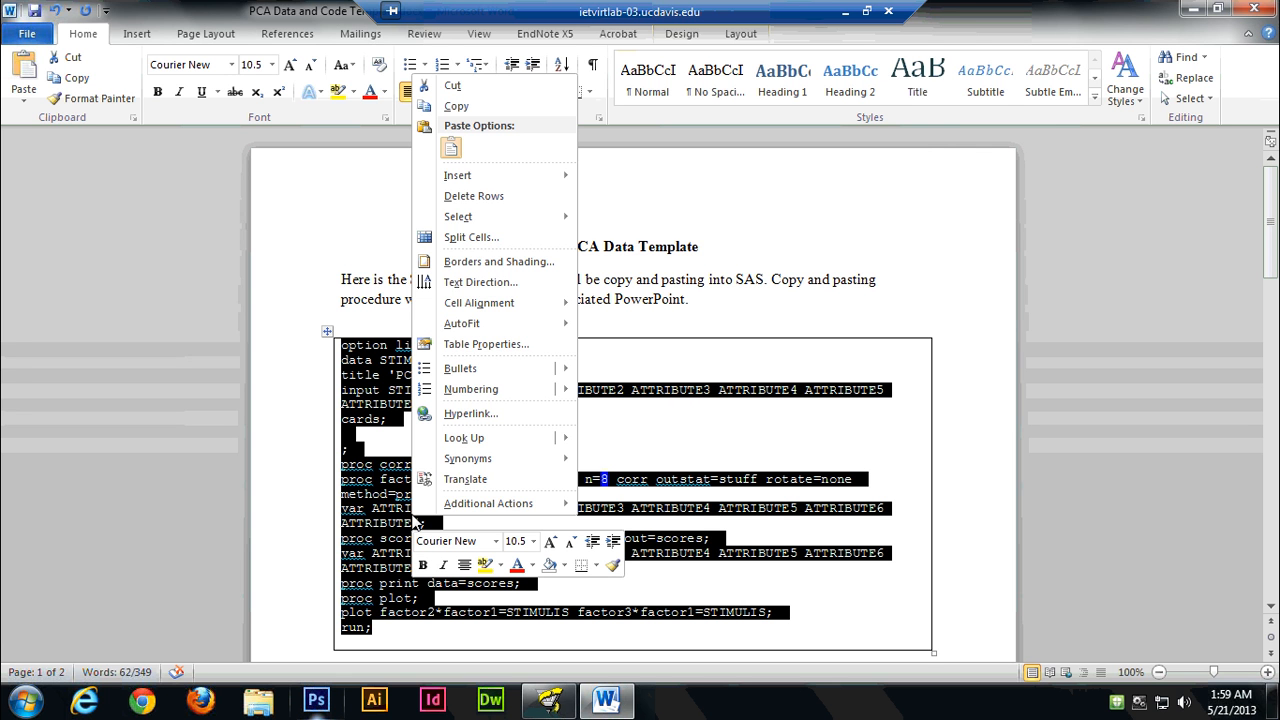
left_click(458, 107)
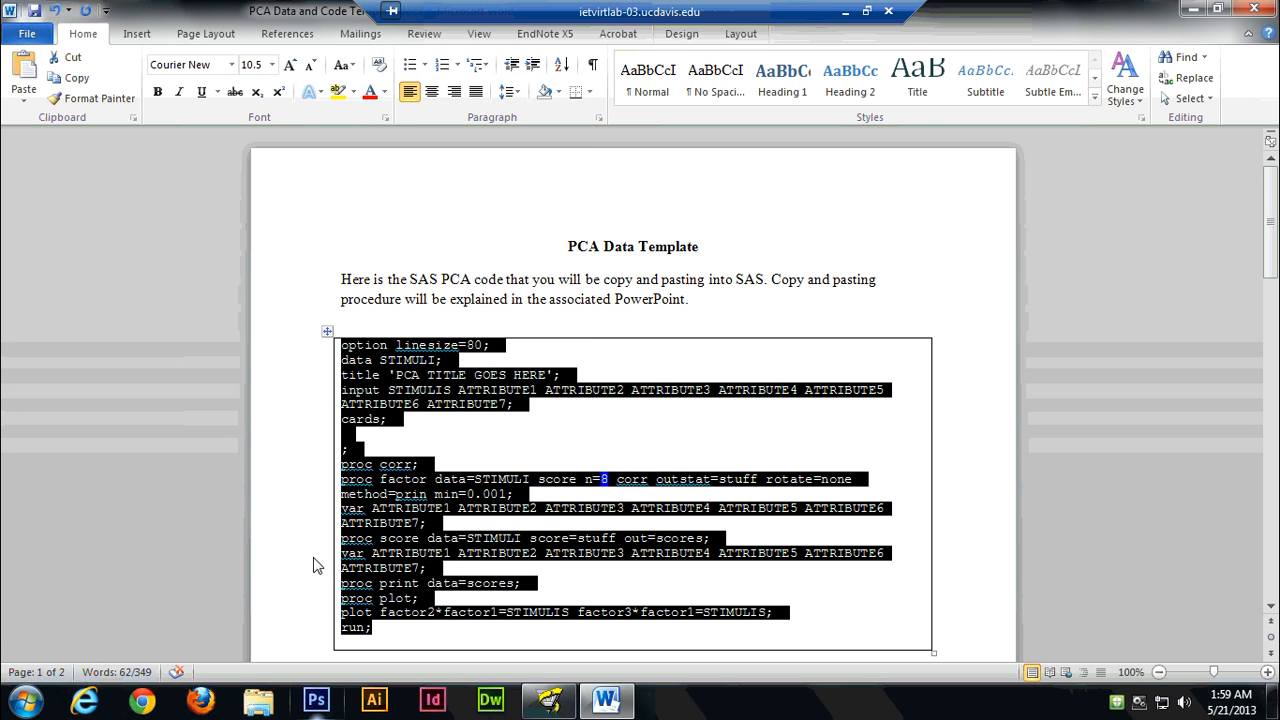
left_click(1190, 8)
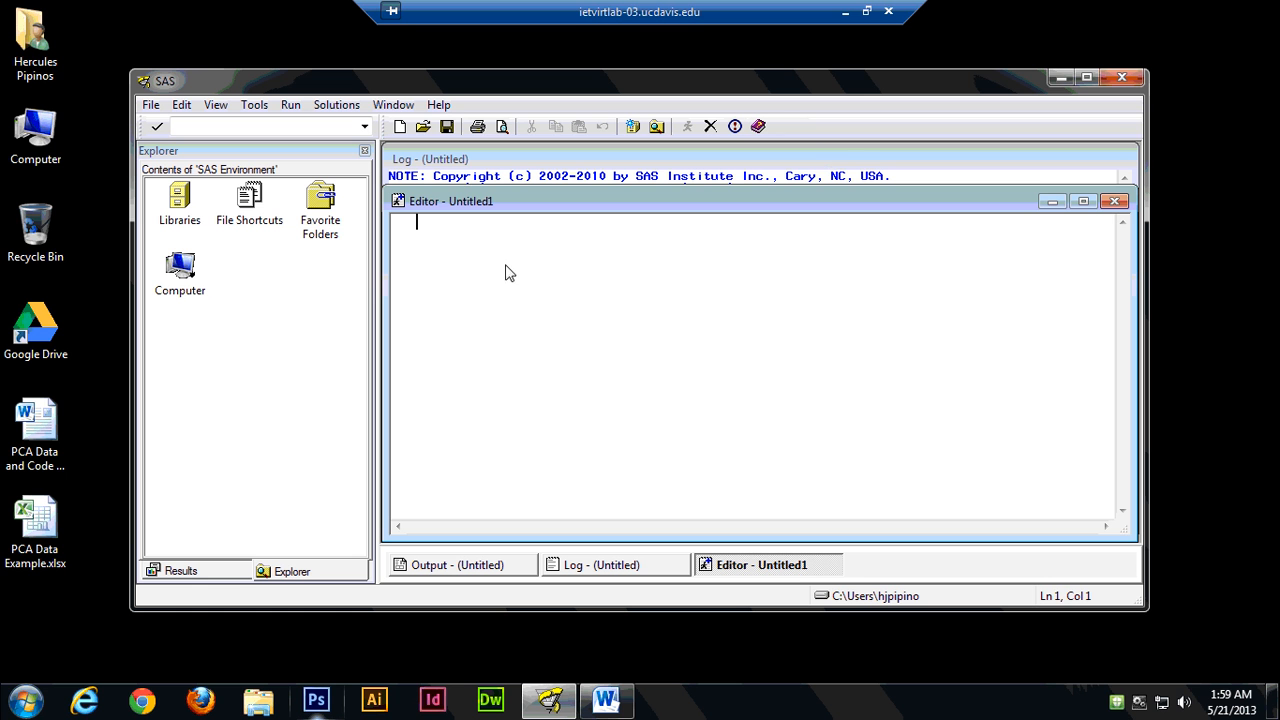
right_click(420, 234)
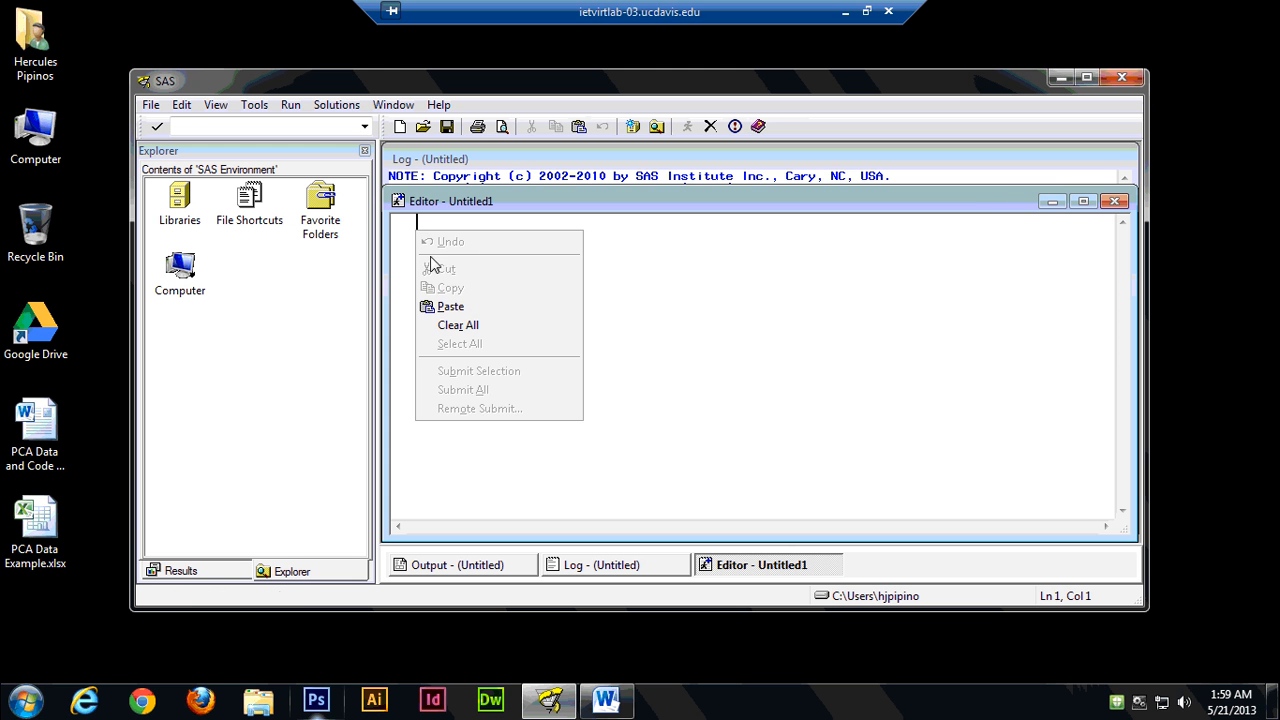
left_click(450, 306)
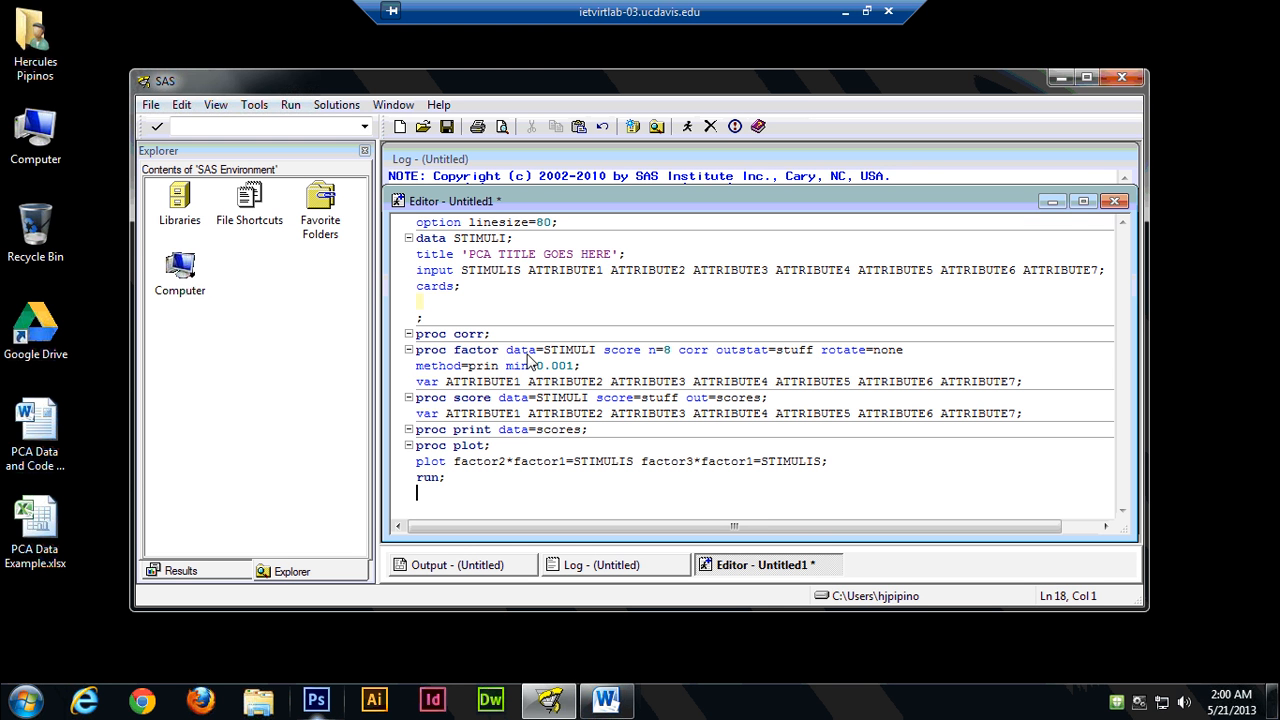
Open the PCA Data Example.xlsx workbook in Excel and review the OJ sample numbers in column A.
double_click(47, 535)
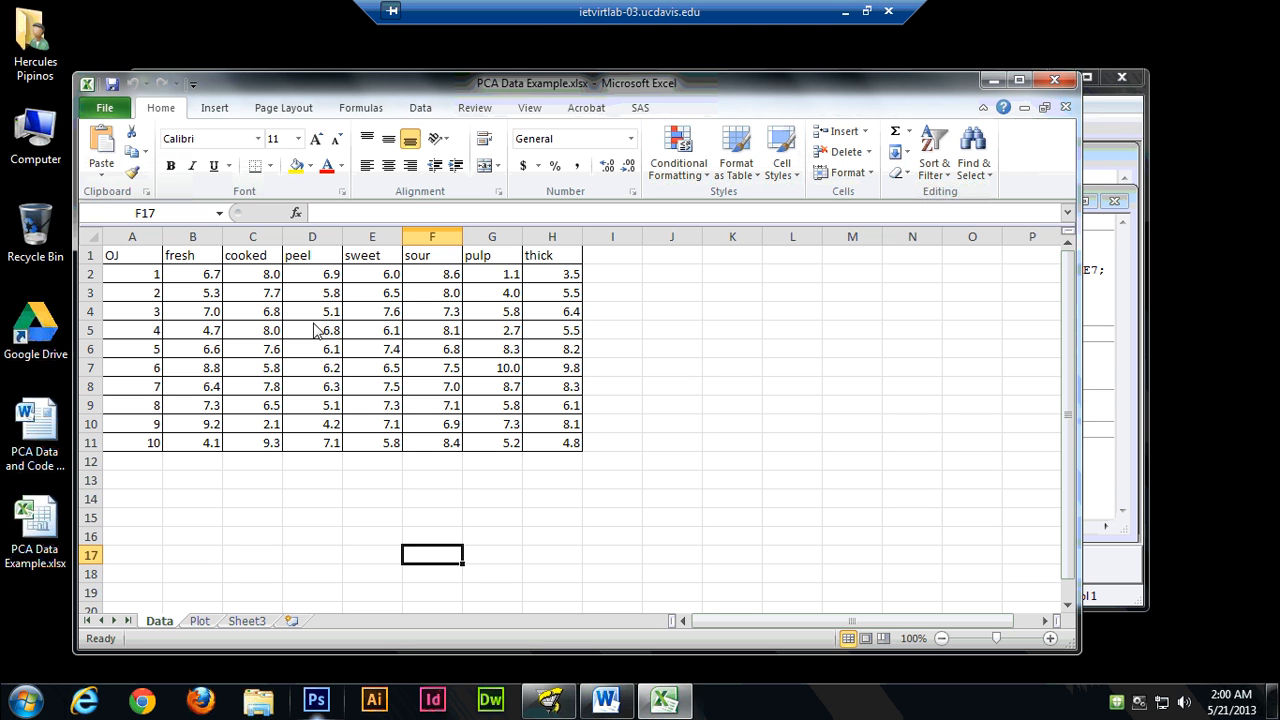
left_click(133, 262)
left_click(131, 279)
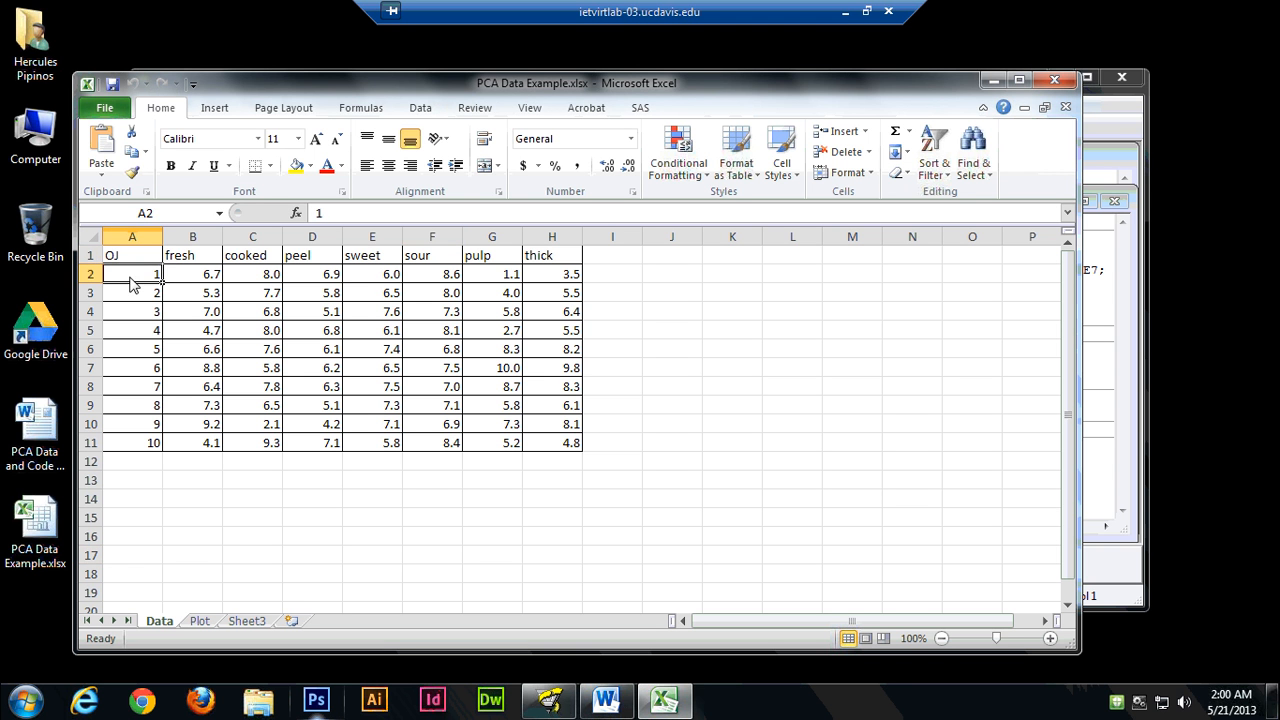
left_click(133, 297)
left_click(130, 318)
left_click(133, 334)
left_click(136, 350)
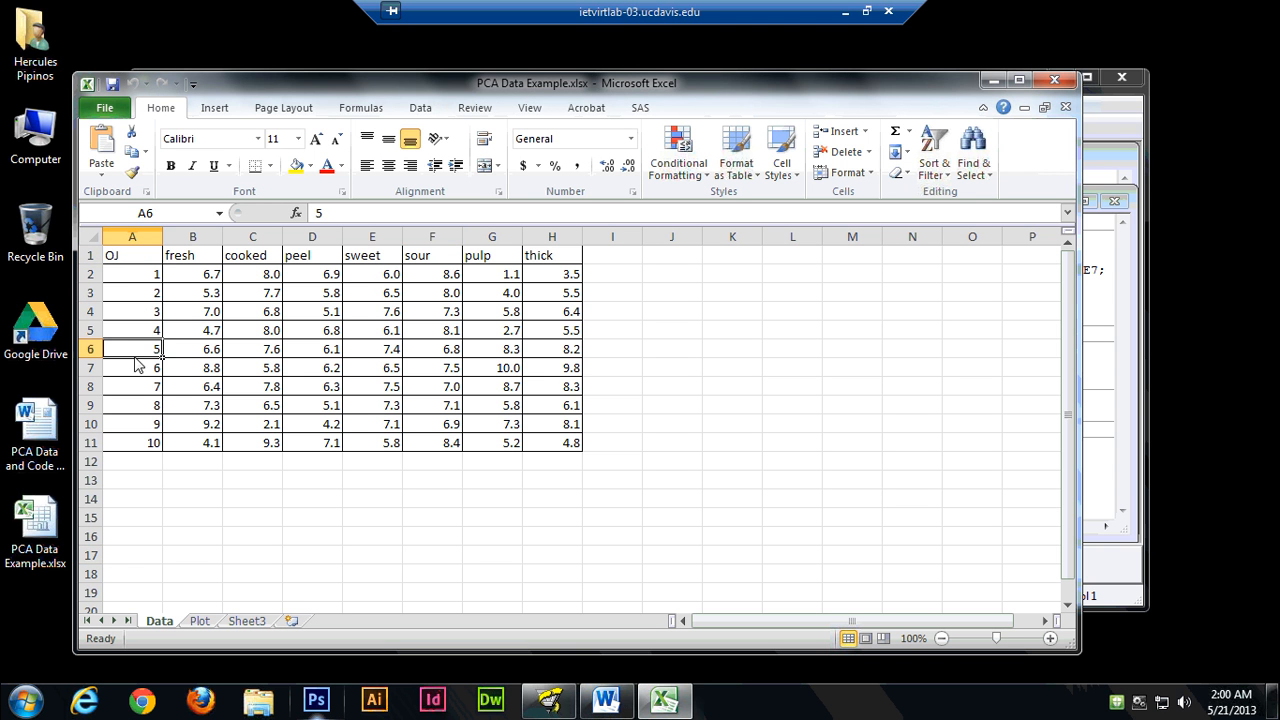
left_click(138, 370)
left_click(138, 408)
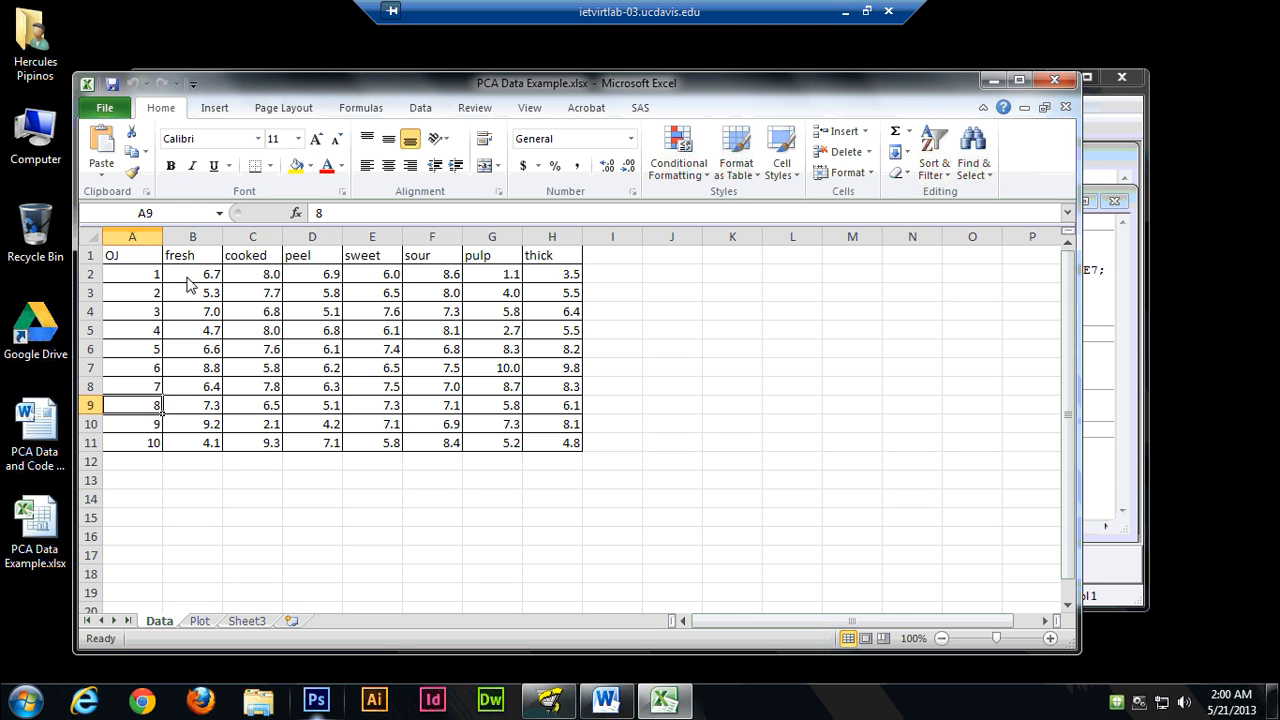
left_click(155, 284)
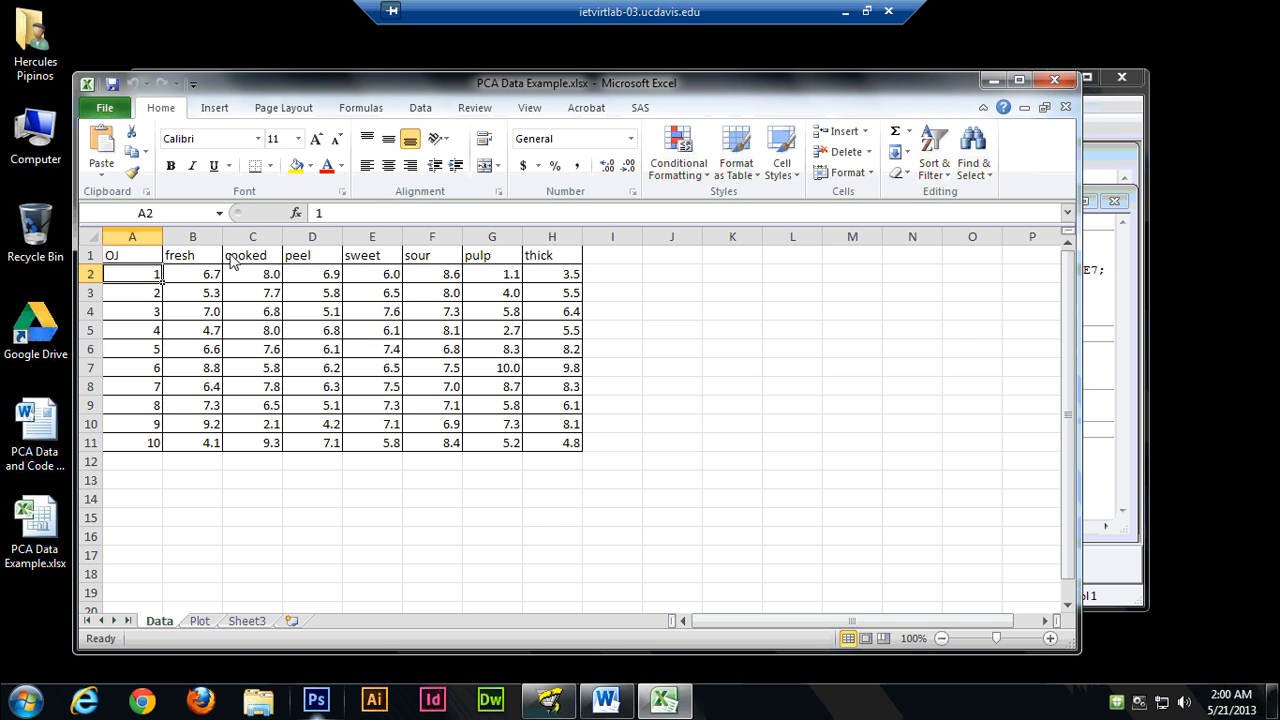
Examine the header row with the attribute names from fresh to thick and how the scores are arranged beneath it.
left_click(212, 262)
key("Right")
key("Right")
key("Right")
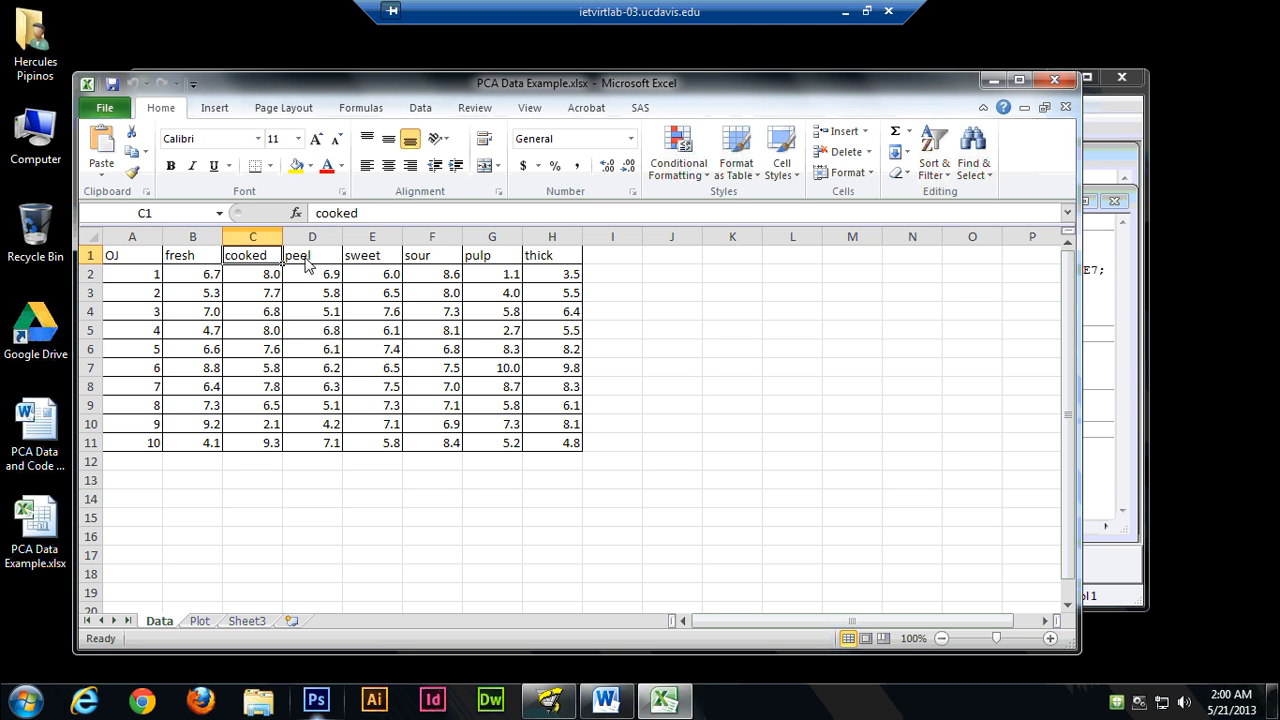
left_click(208, 280)
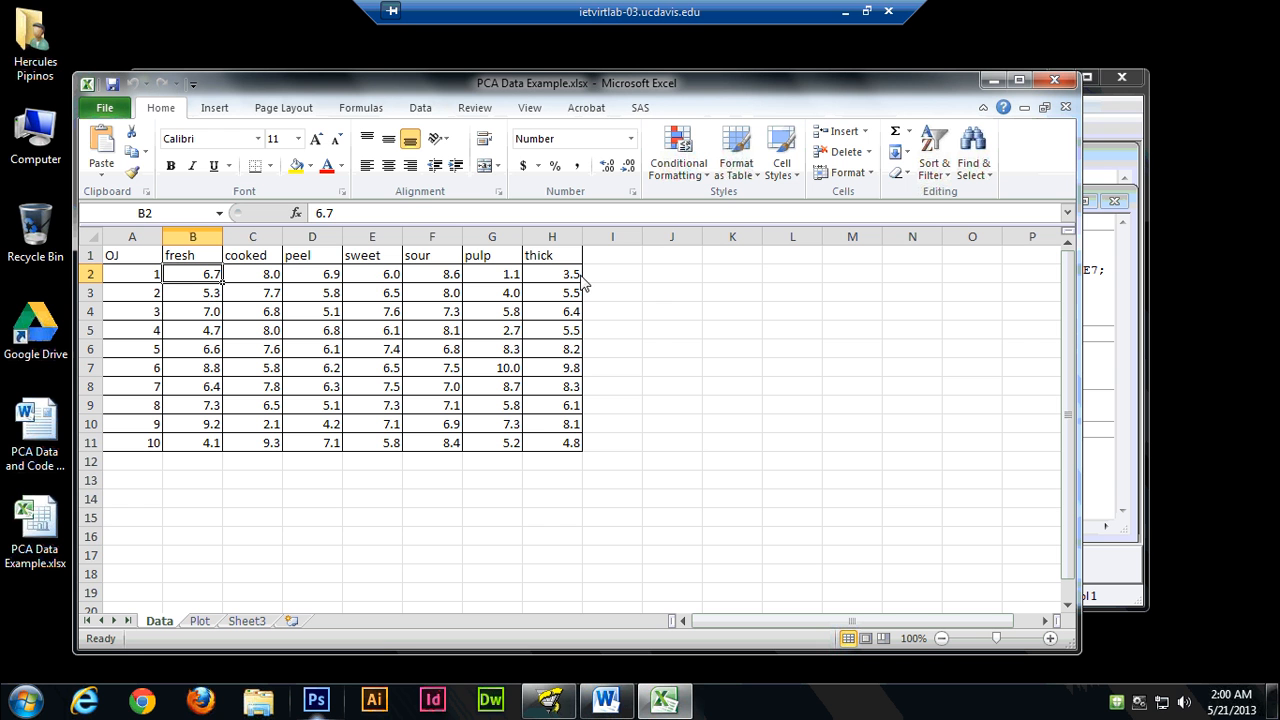
left_click(140, 286)
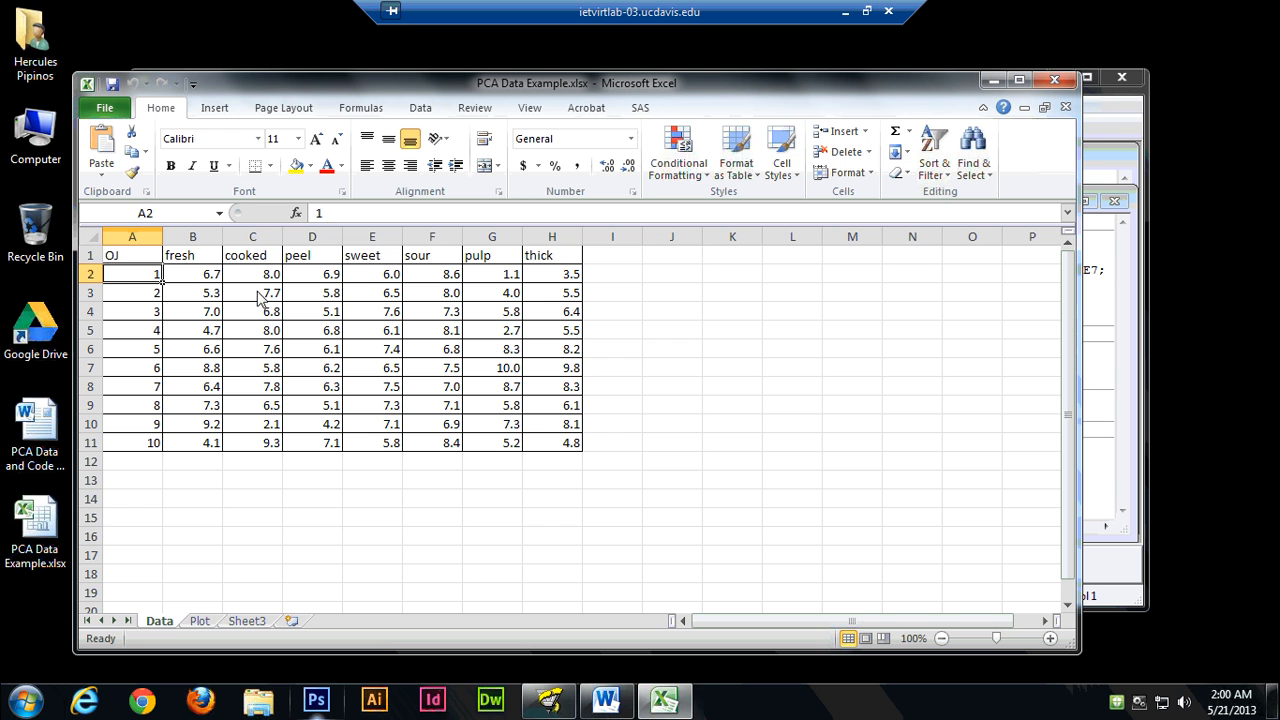
left_click(130, 288)
left_click(132, 272)
left_click_drag(128, 256, 552, 260)
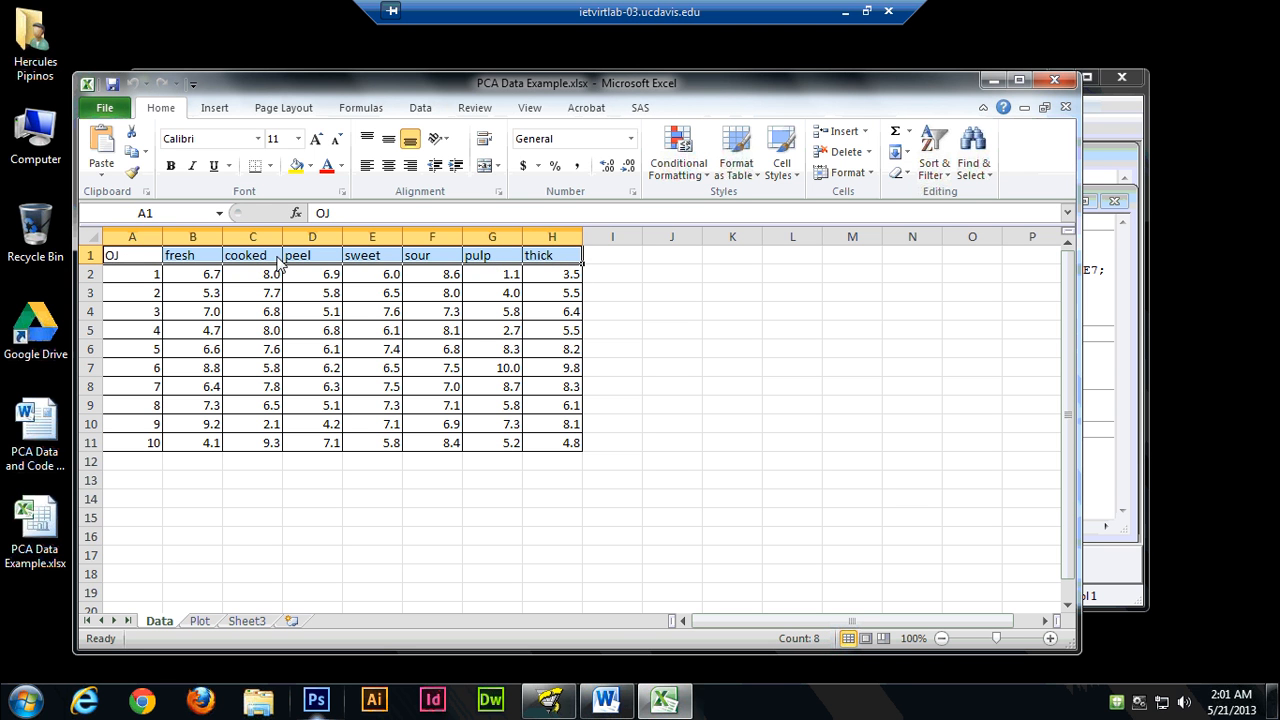
left_click(170, 314)
Copy the data rows in A2:H11, leaving out the header row.
left_click_drag(132, 279, 580, 447)
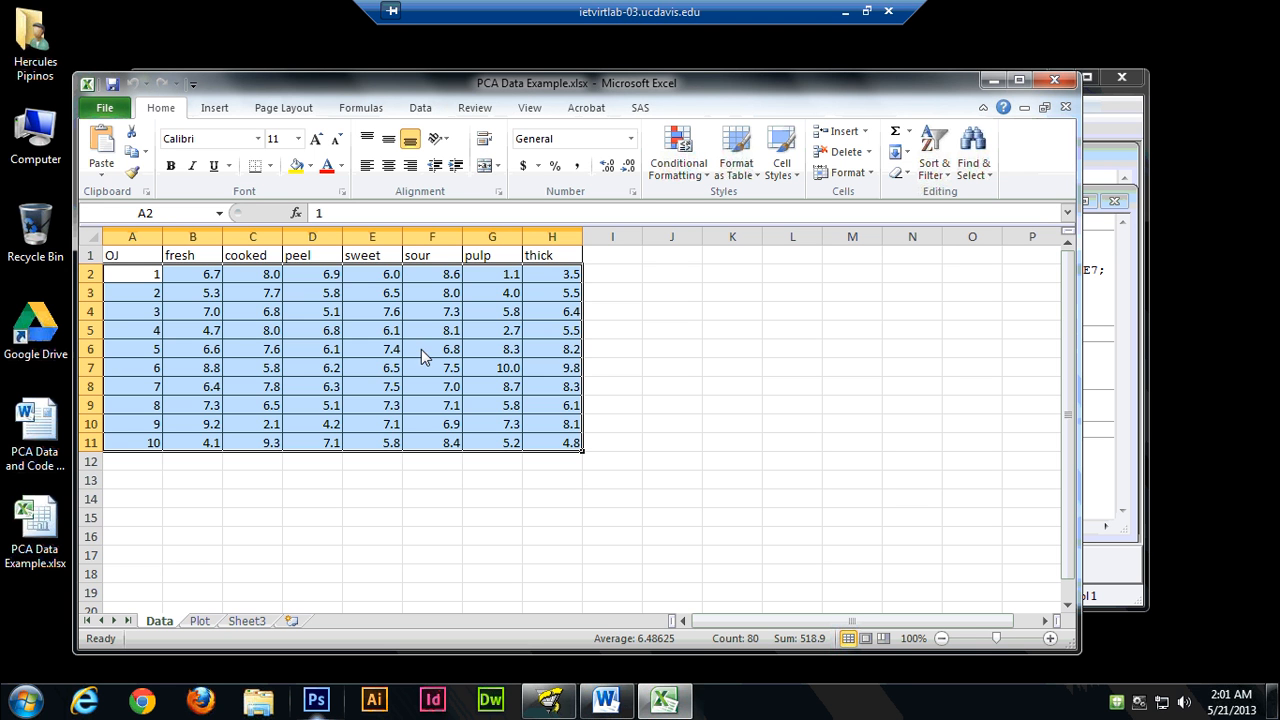
left_click(155, 279)
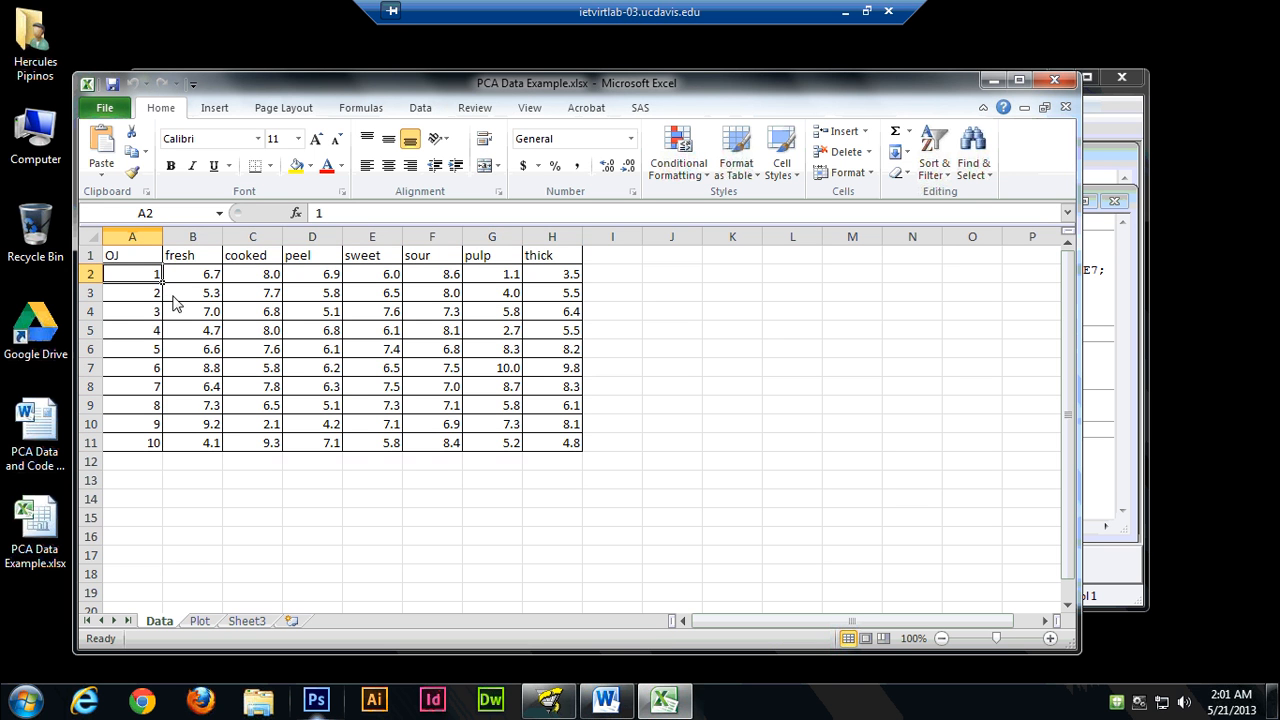
left_click(134, 291)
left_click(134, 279)
left_click_drag(157, 288, 560, 450)
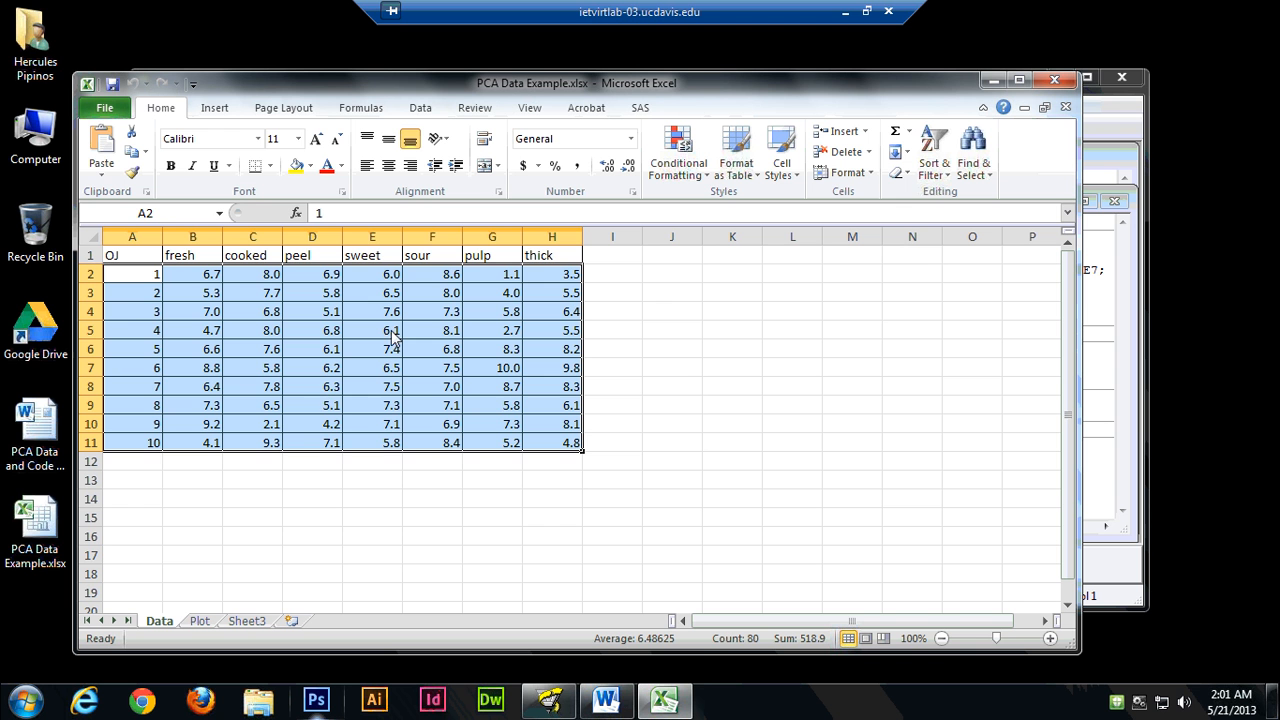
right_click(315, 378)
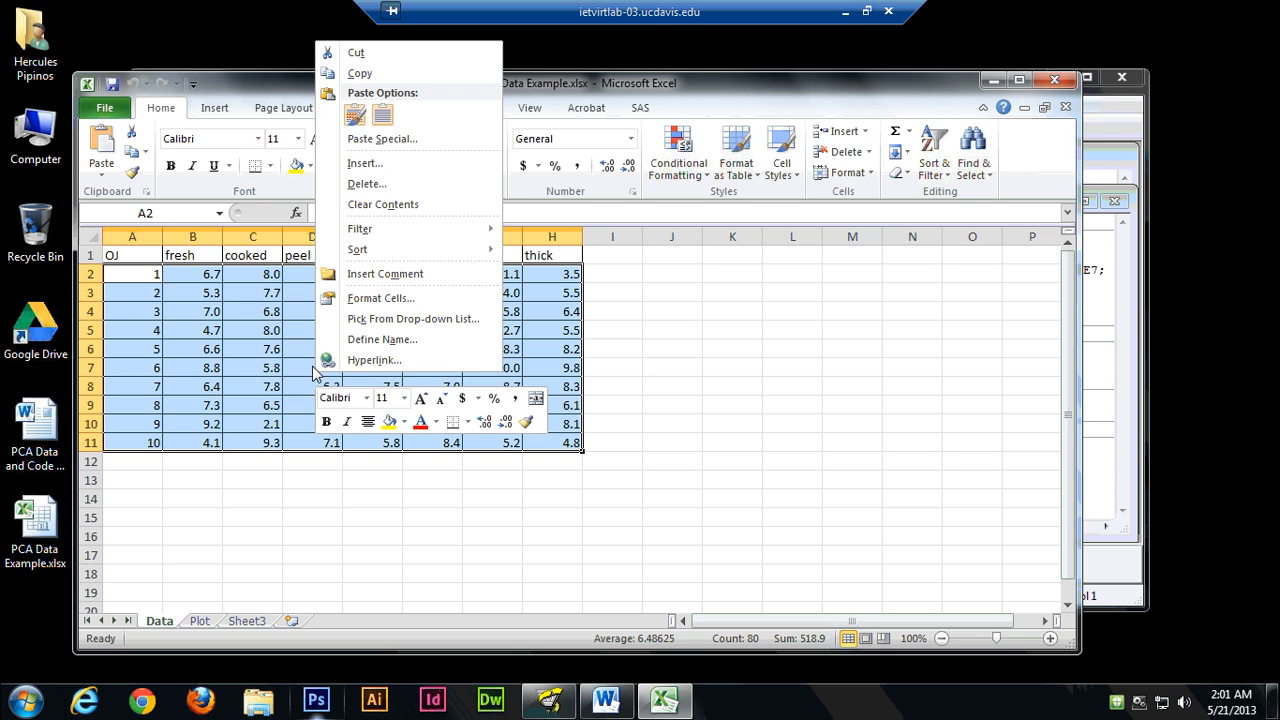
left_click(360, 74)
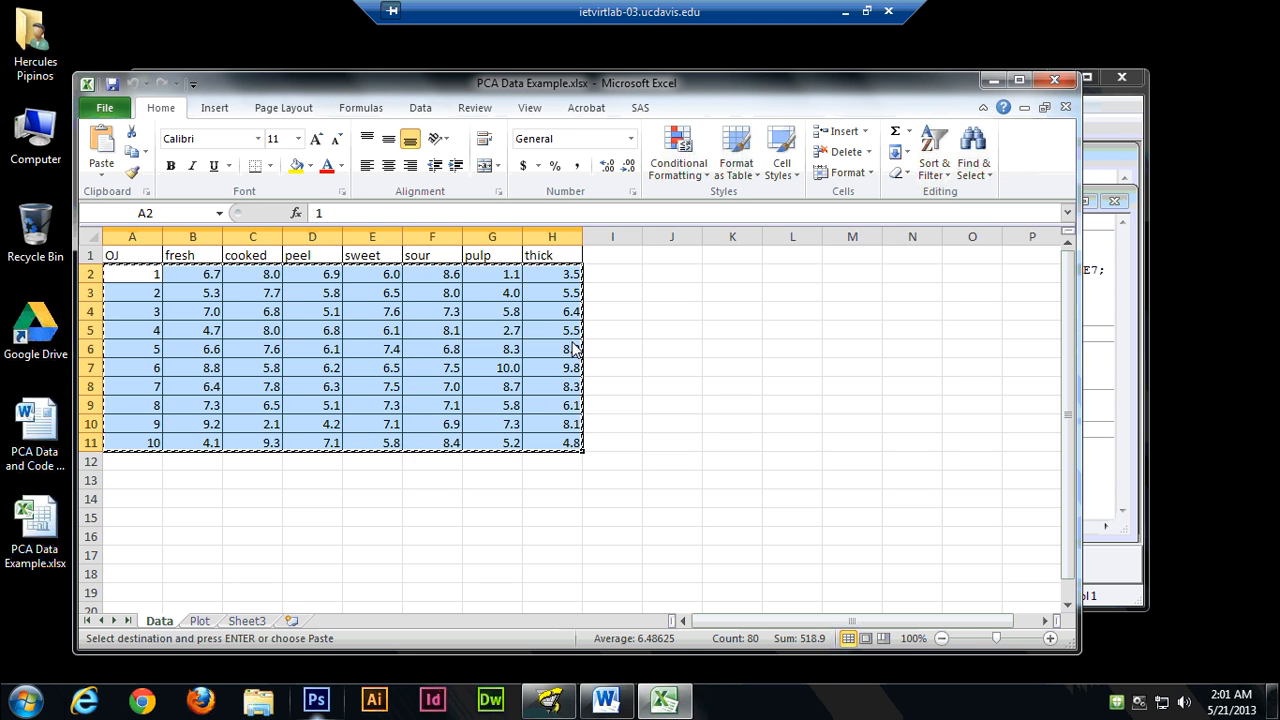
Return to the SAS Editor and paste the copied orange juice data on the empty line directly below cards;.
left_click(990, 82)
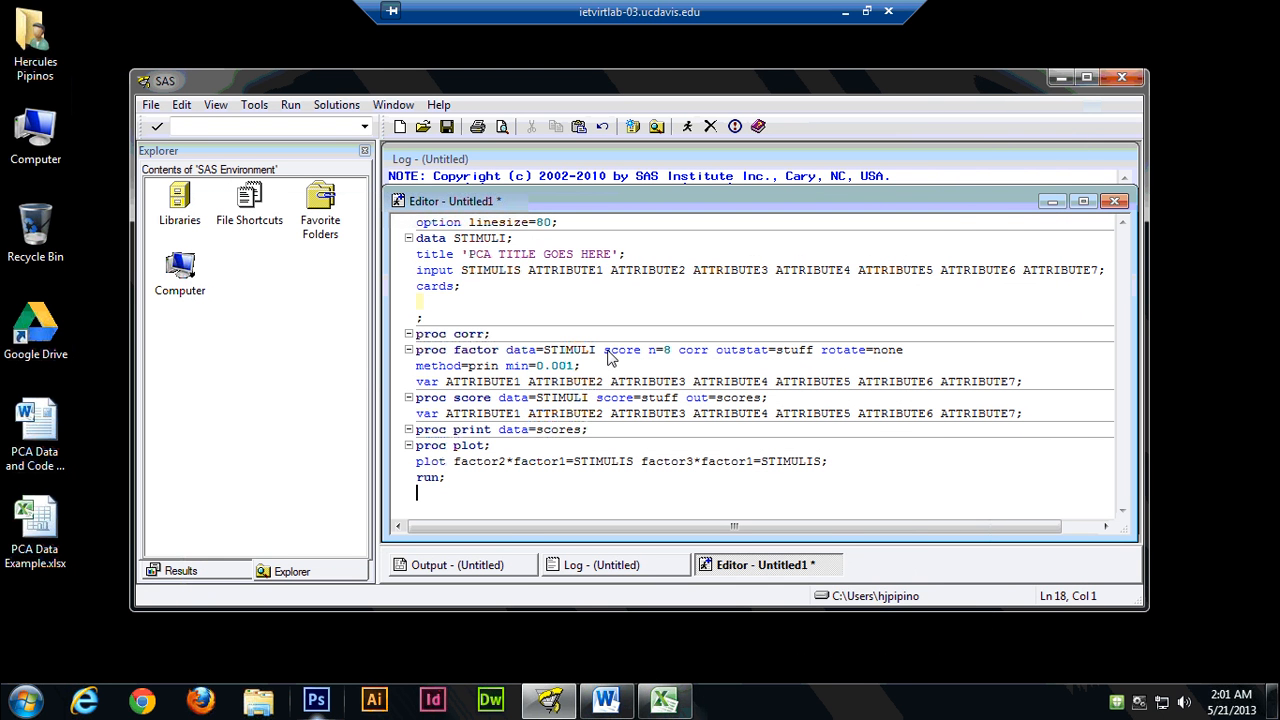
left_click(500, 302)
left_click(420, 302)
left_click(461, 288)
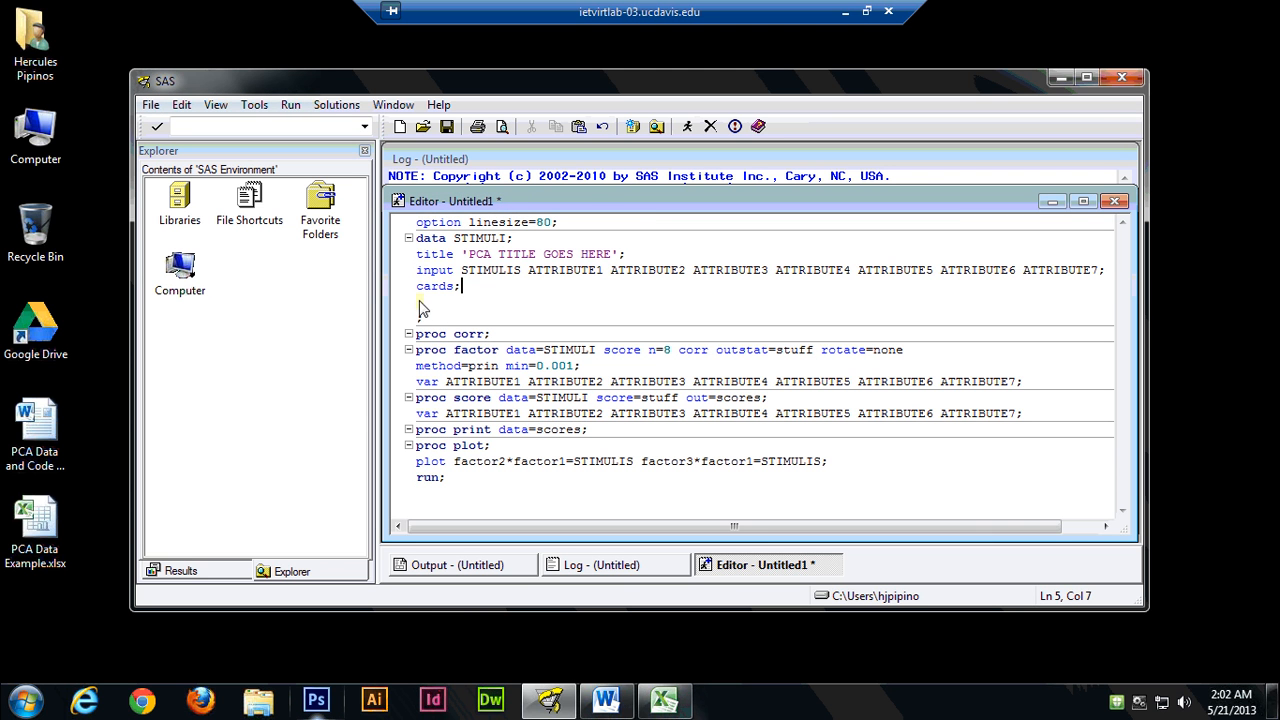
left_click(422, 288)
left_click(456, 288)
left_click(466, 289)
left_click(424, 305)
right_click(419, 307)
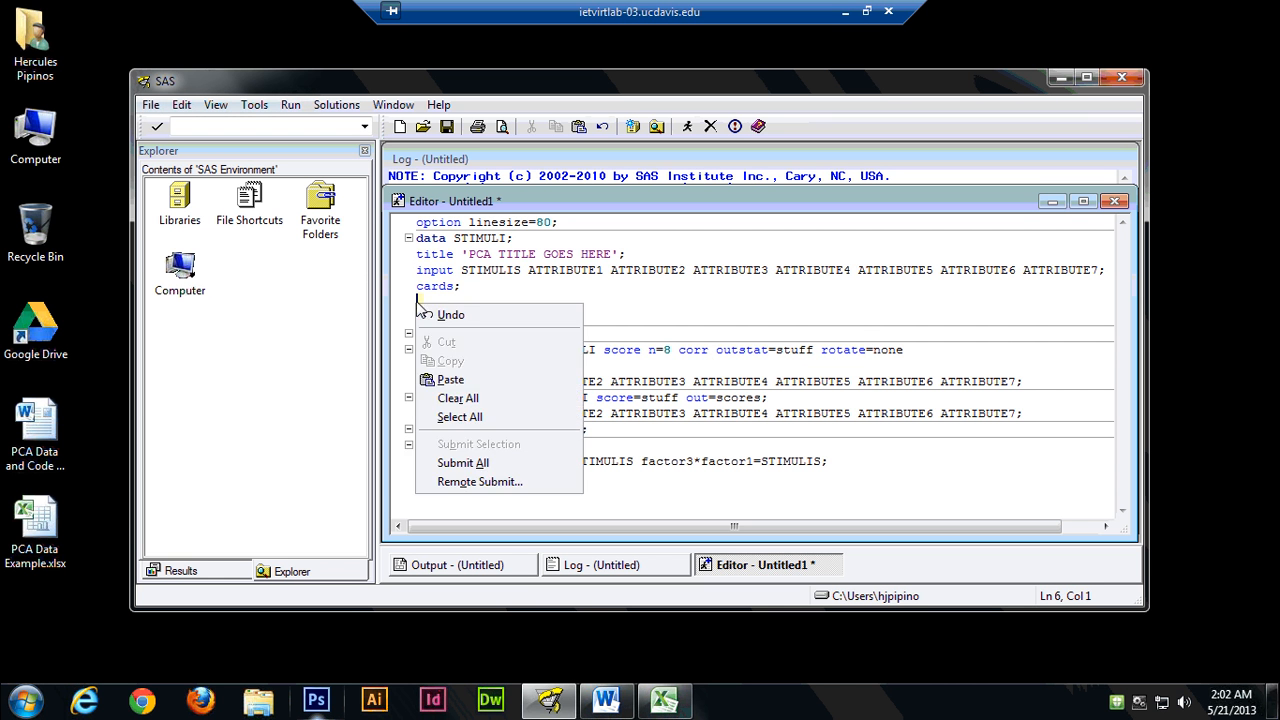
left_click(469, 385)
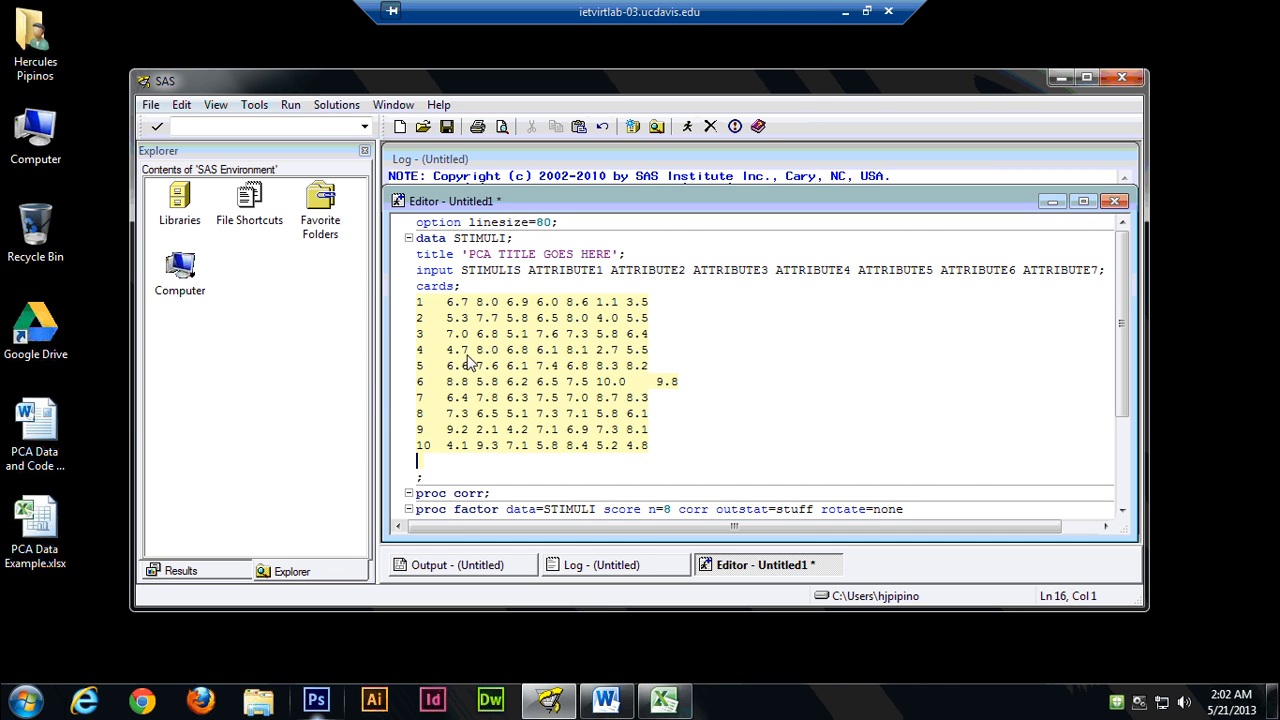
left_click(704, 302)
scroll(726, 382, "down", 3)
scroll(706, 380, "up", 3)
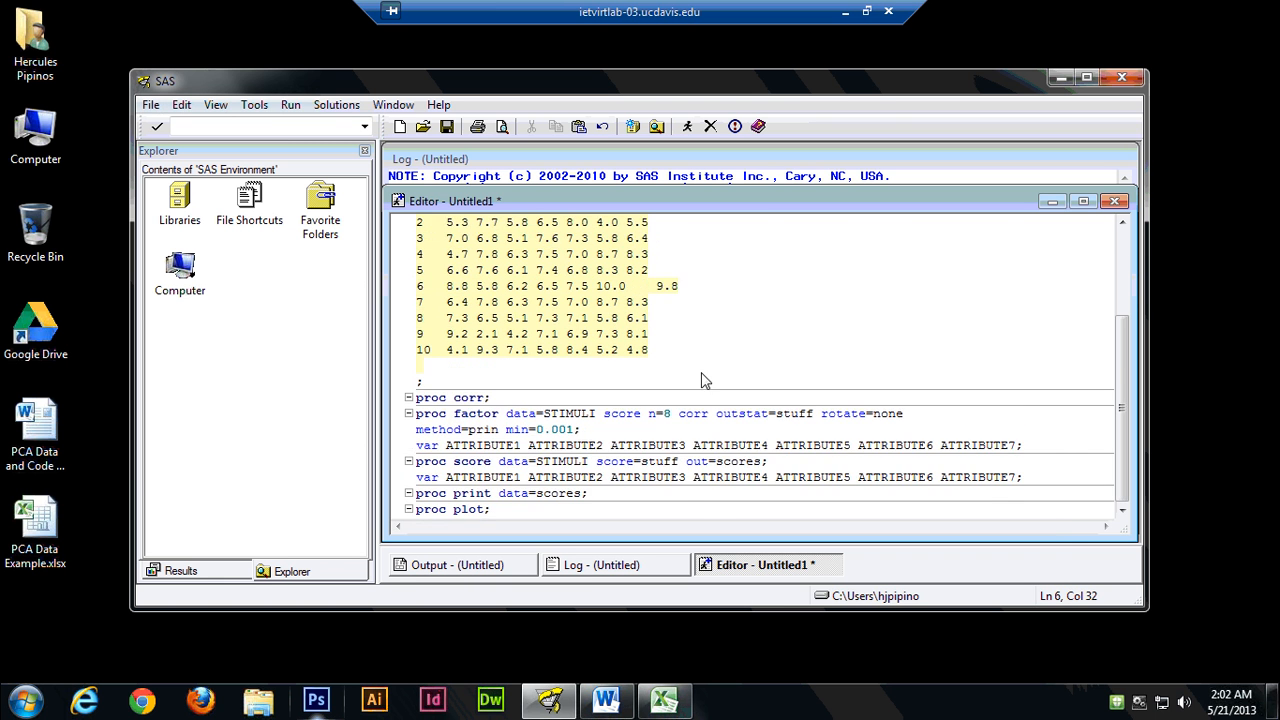
Rename the data set in the data statement from STIMULI to oj, keeping the semicolon.
left_click(432, 240)
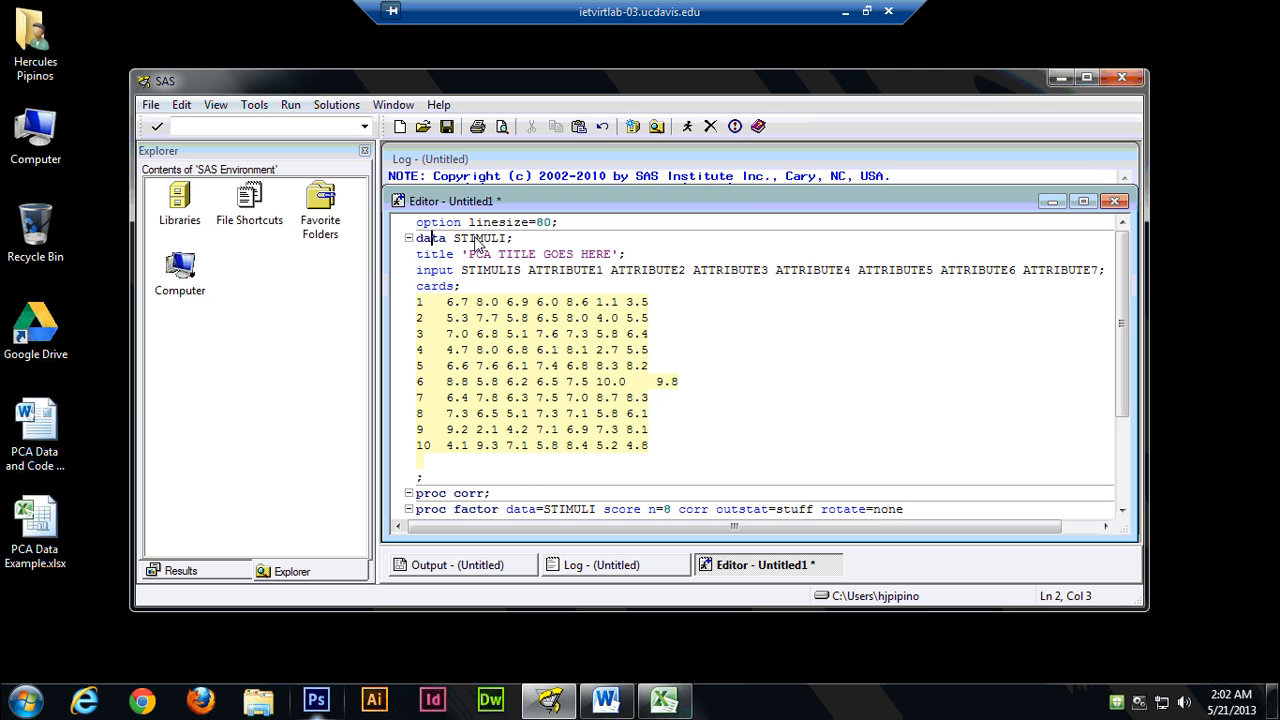
left_click(478, 240)
left_click(510, 240)
key("BackSpace")
key("BackSpace")
key("BackSpace")
key("BackSpace")
key("BackSpace")
key("BackSpace")
type("oj")
Complete the title statement so that it reads 'PCA for Orange Juice'.
left_click_drag(613, 256, 498, 257)
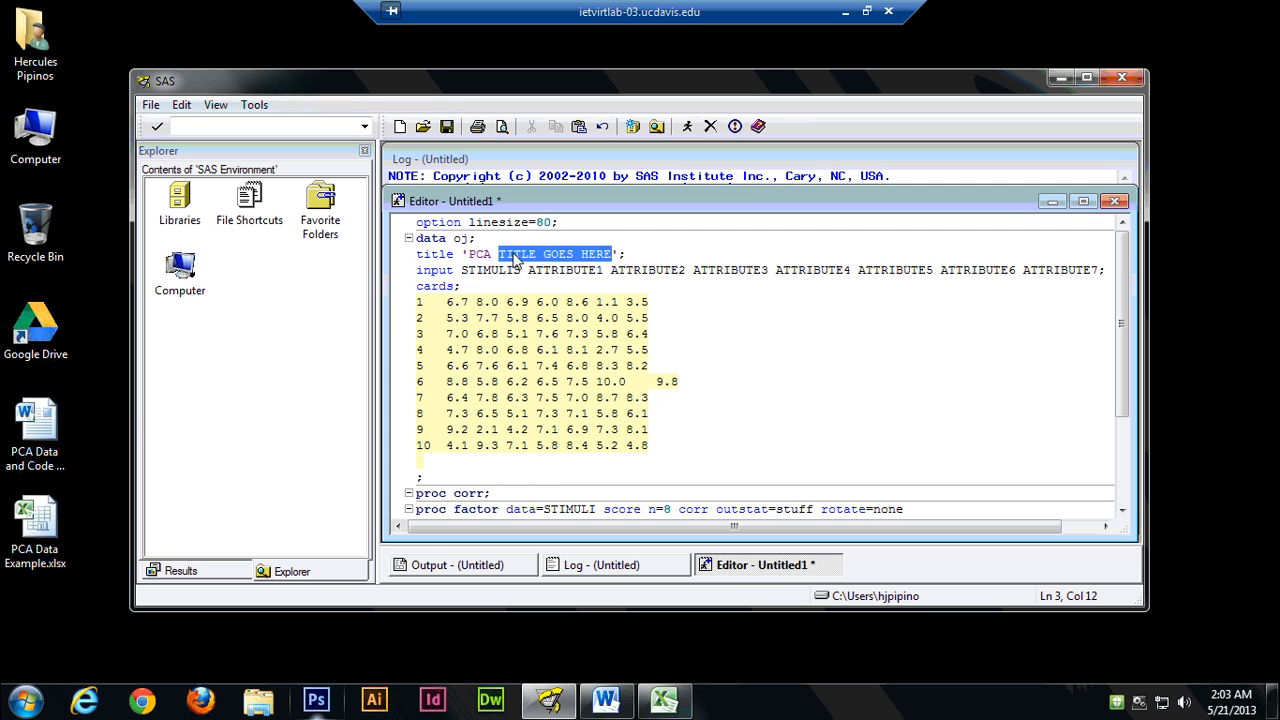
type("for Orang")
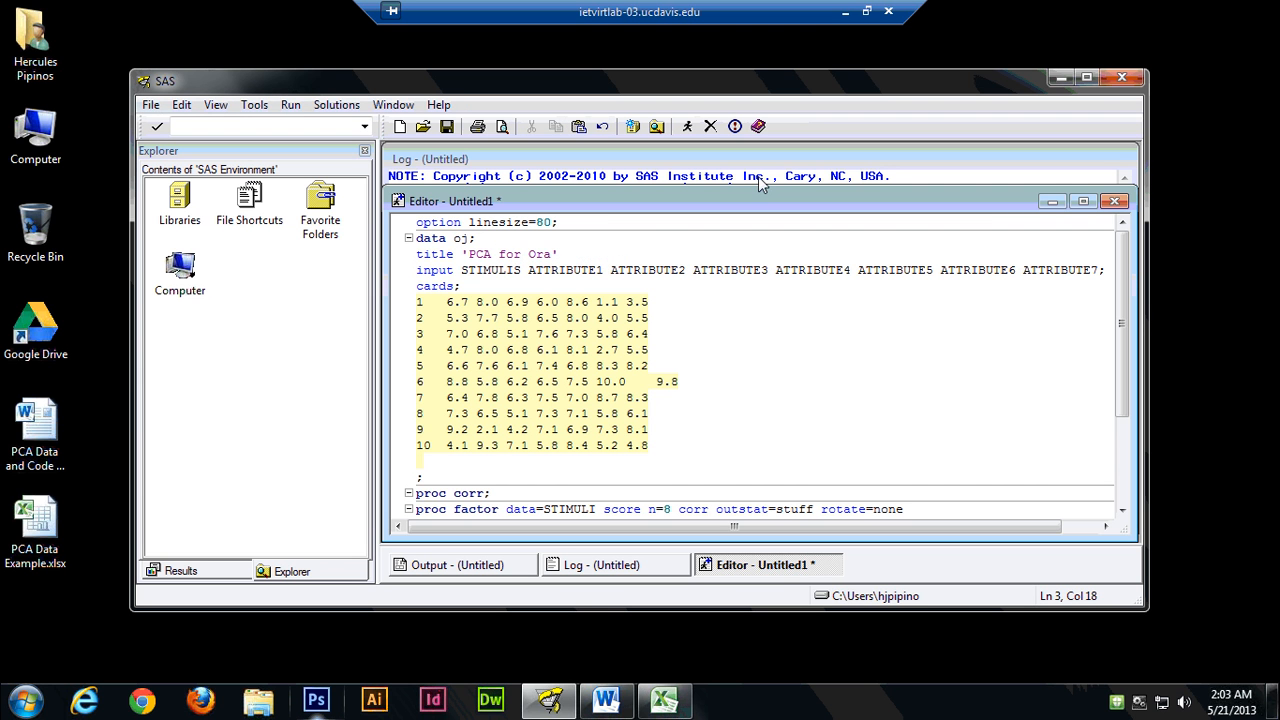
type("e Juic")
Replace the STIMULIS variable in the input statement with ojs.
left_click(462, 270)
left_click(520, 272)
left_click(518, 271)
key("BackSpace")
key("BackSpace")
key("BackSpace")
key("BackSpace")
key("BackSpace")
key("BackSpace")
key("BackSpace")
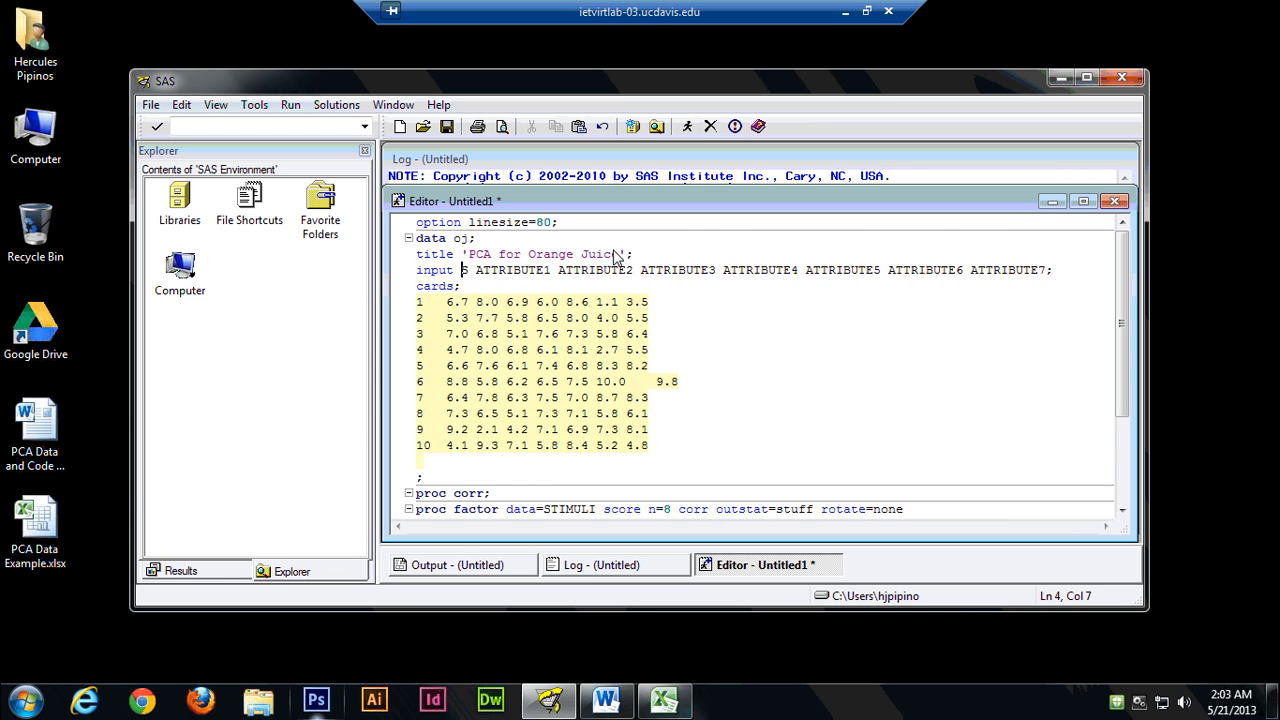
key("Delete")
type("ojs")
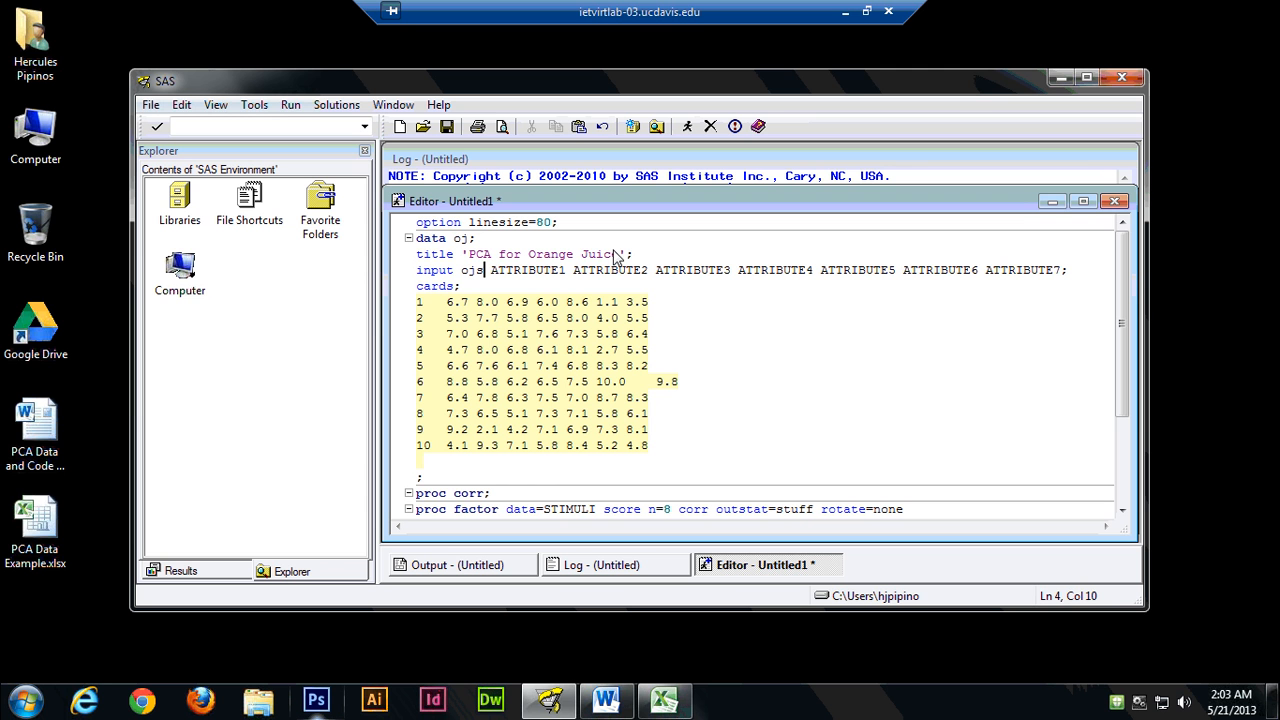
key("Right")
Bring up the Excel workbook and arrange it beside a narrowed SAS window so the attribute headers and input statement are both visible.
left_click(675, 706)
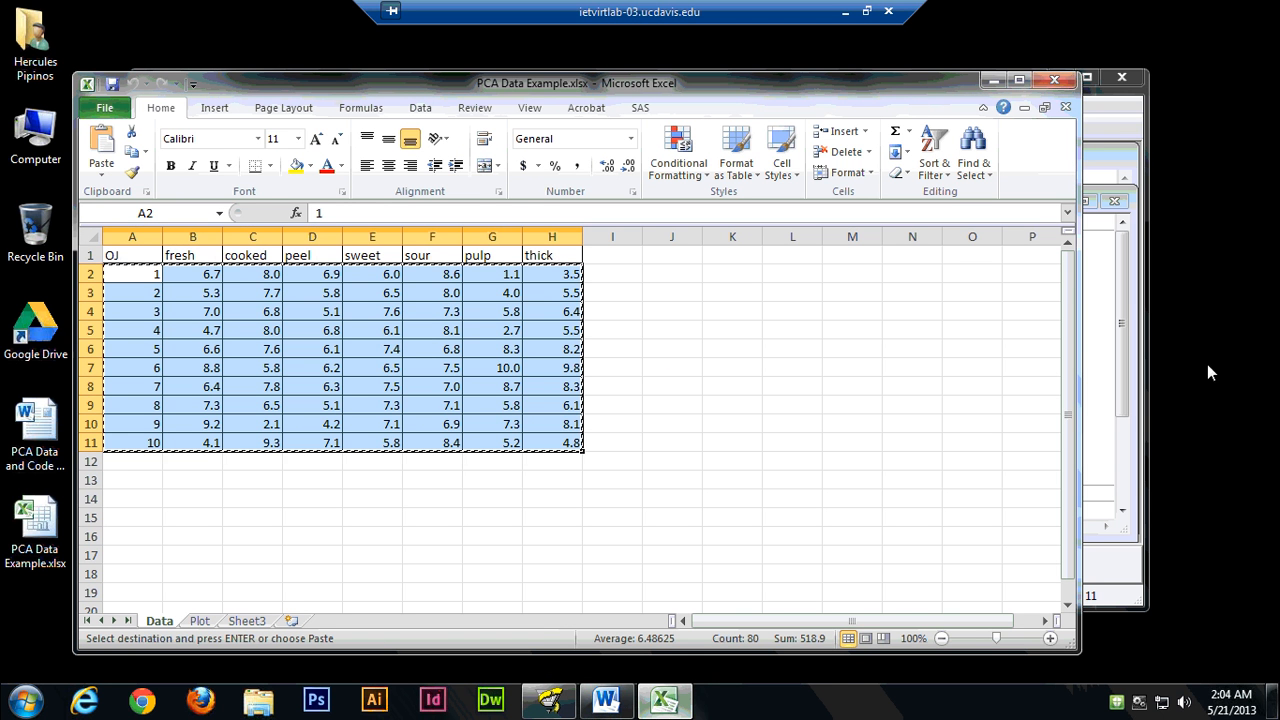
left_click_drag(1080, 357, 648, 354)
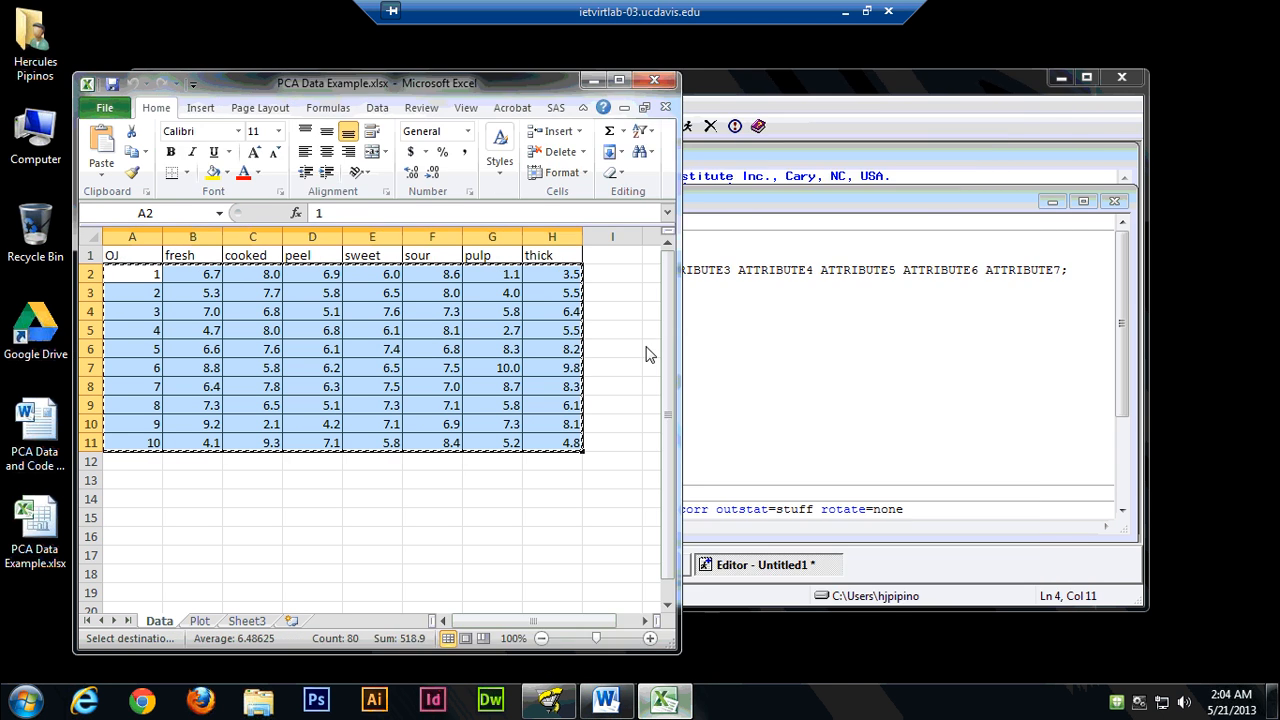
left_click(800, 78)
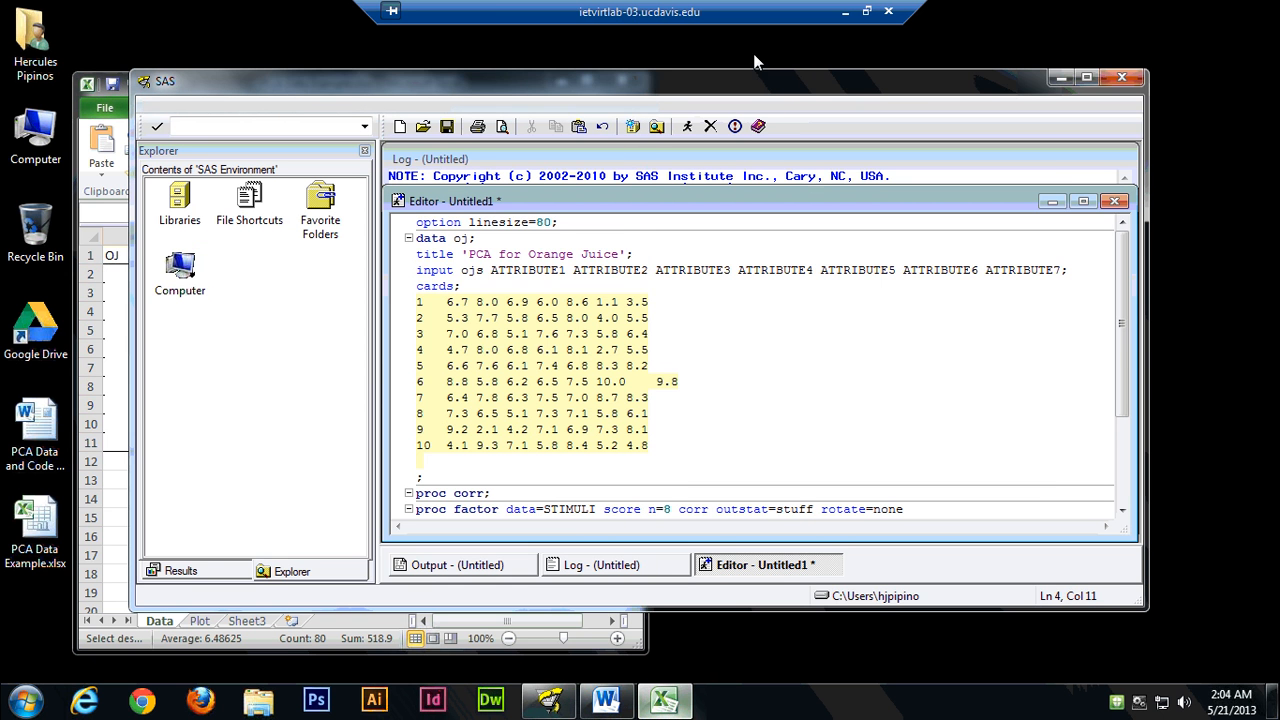
left_click_drag(754, 55, 750, 45)
left_click(303, 614)
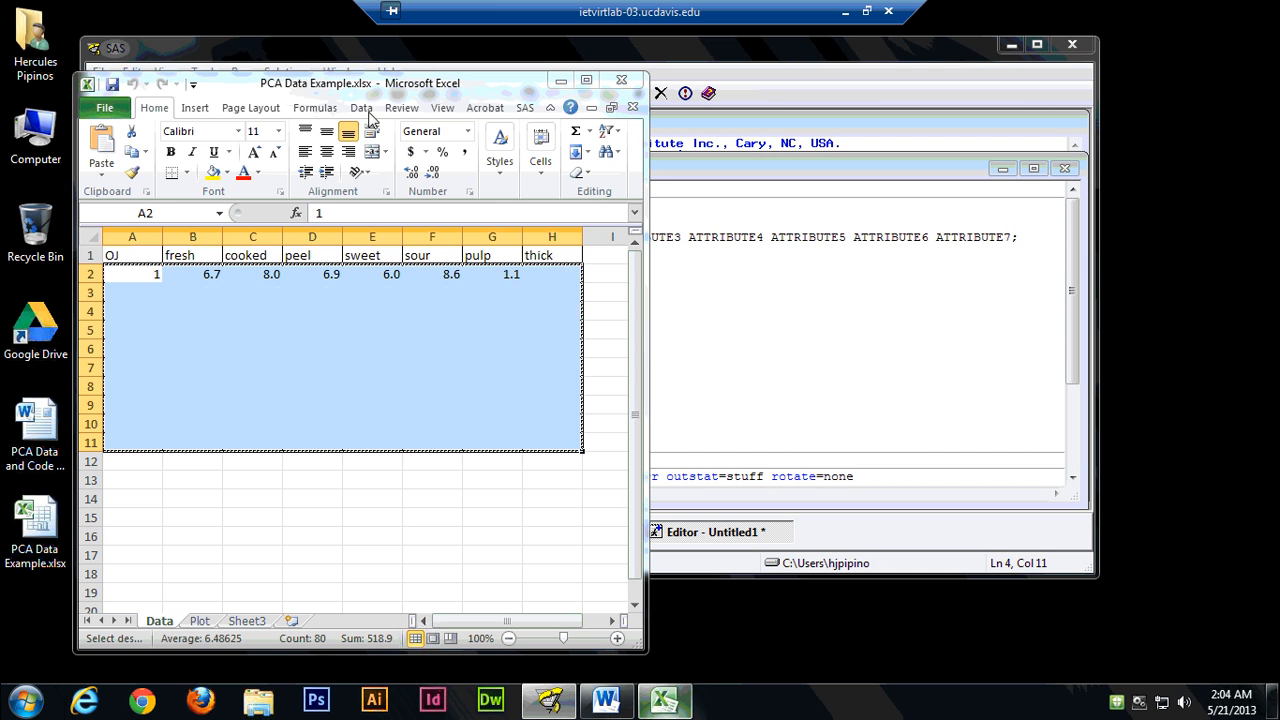
left_click_drag(378, 92, 1000, 285)
left_click(505, 237)
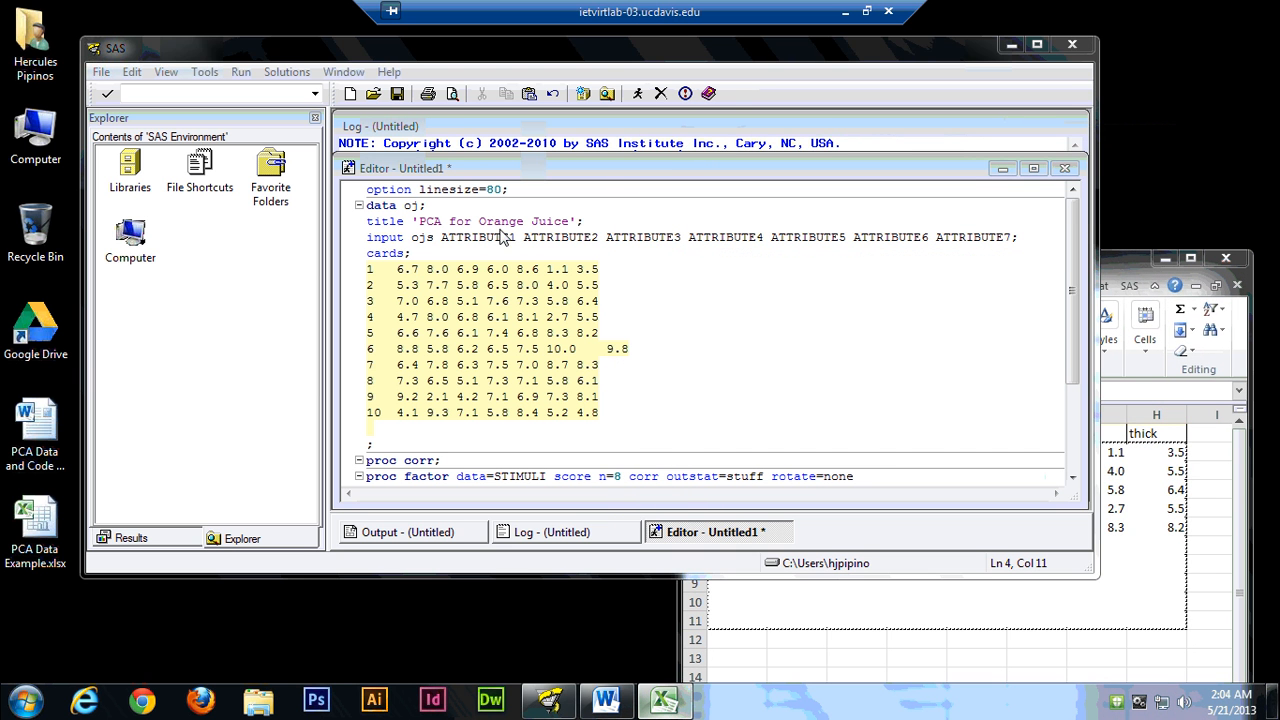
left_click(466, 237)
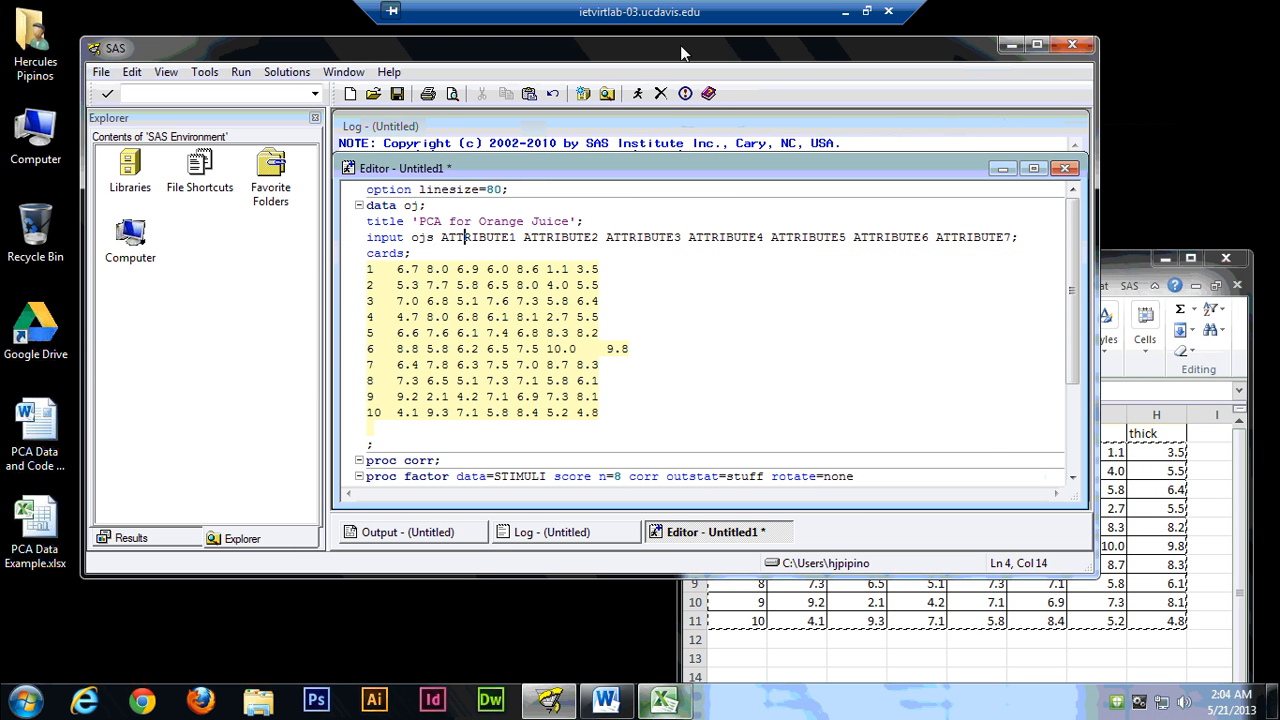
left_click_drag(1099, 418, 912, 410)
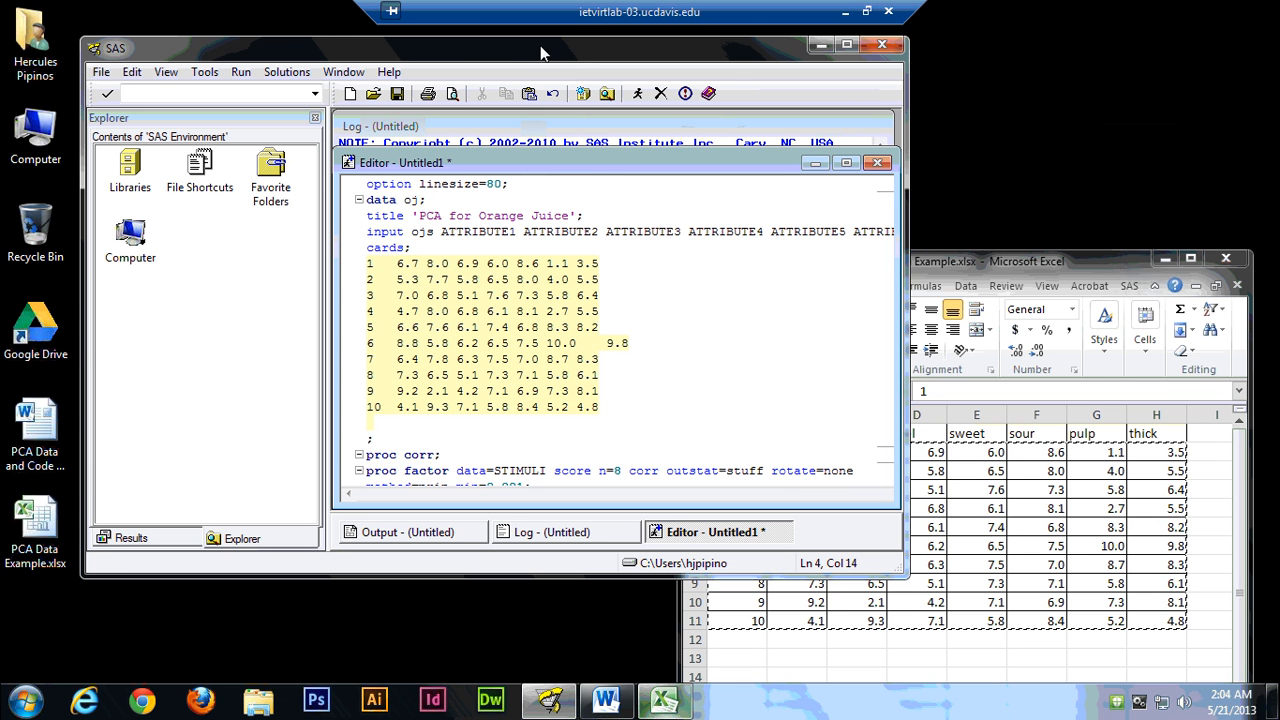
left_click_drag(540, 52, 461, 52)
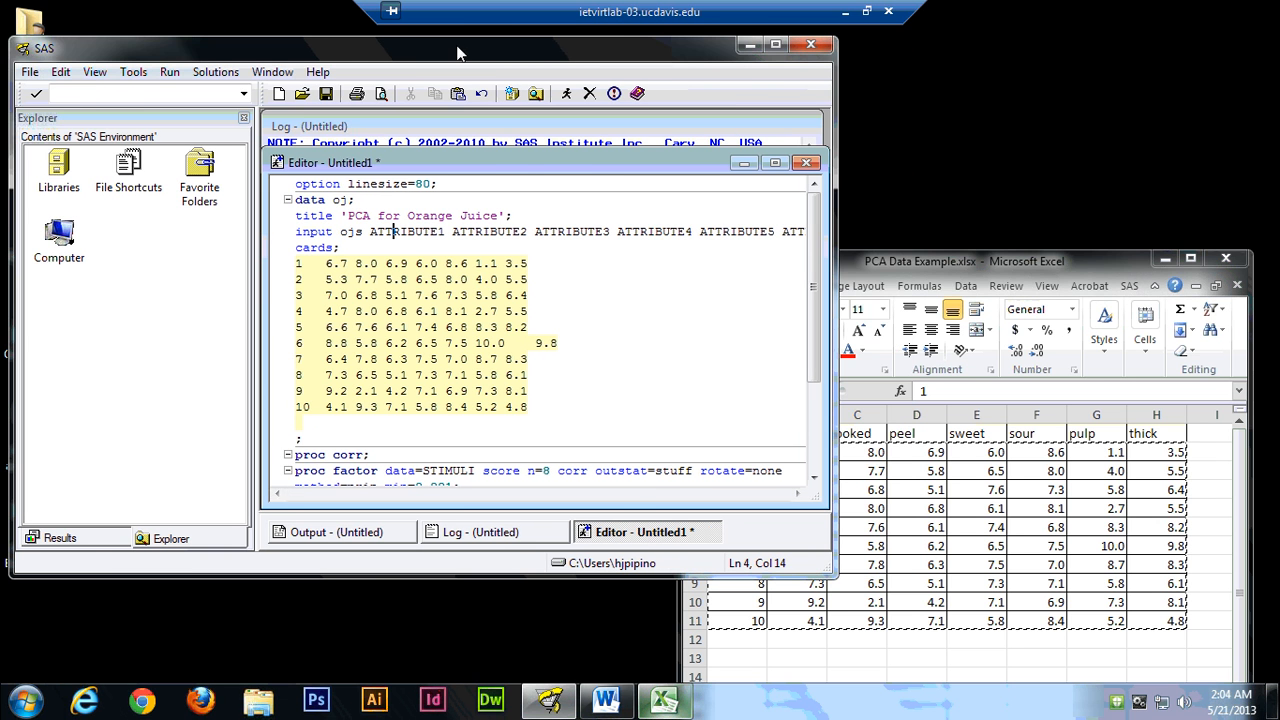
Replace ATTRIBUTE1 in the input statement with fresh, shifting the Excel window further aside to keep its headers readable.
left_click(439, 232)
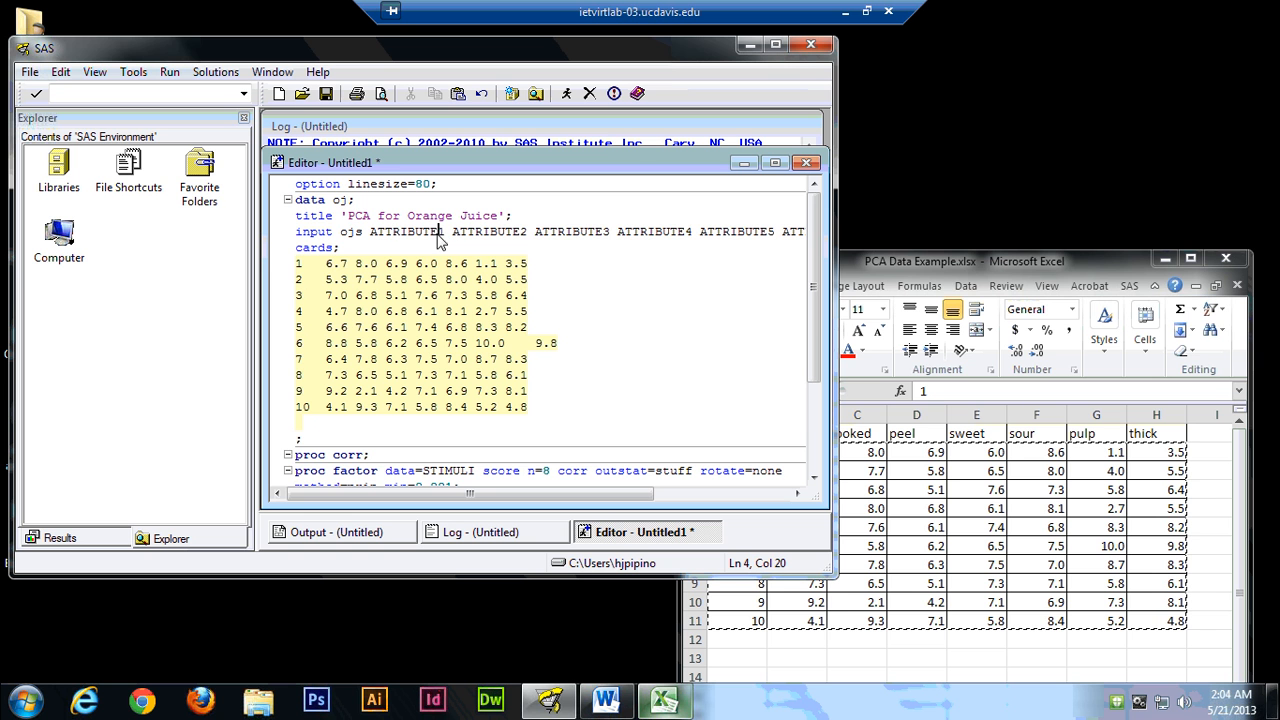
key("BackSpace")
key("Delete")
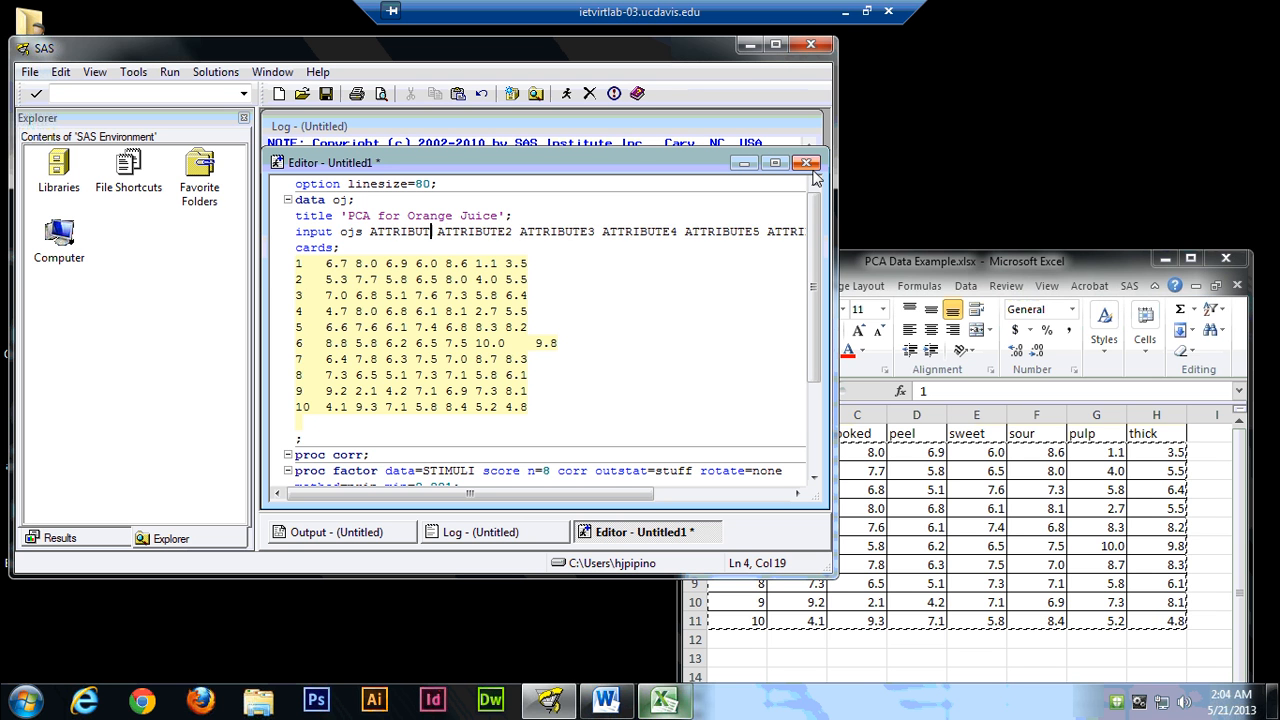
key("BackSpace")
key("BackSpace")
key("BackSpace")
key("BackSpace")
key("BackSpace")
key("BackSpace")
key("BackSpace")
key("BackSpace")
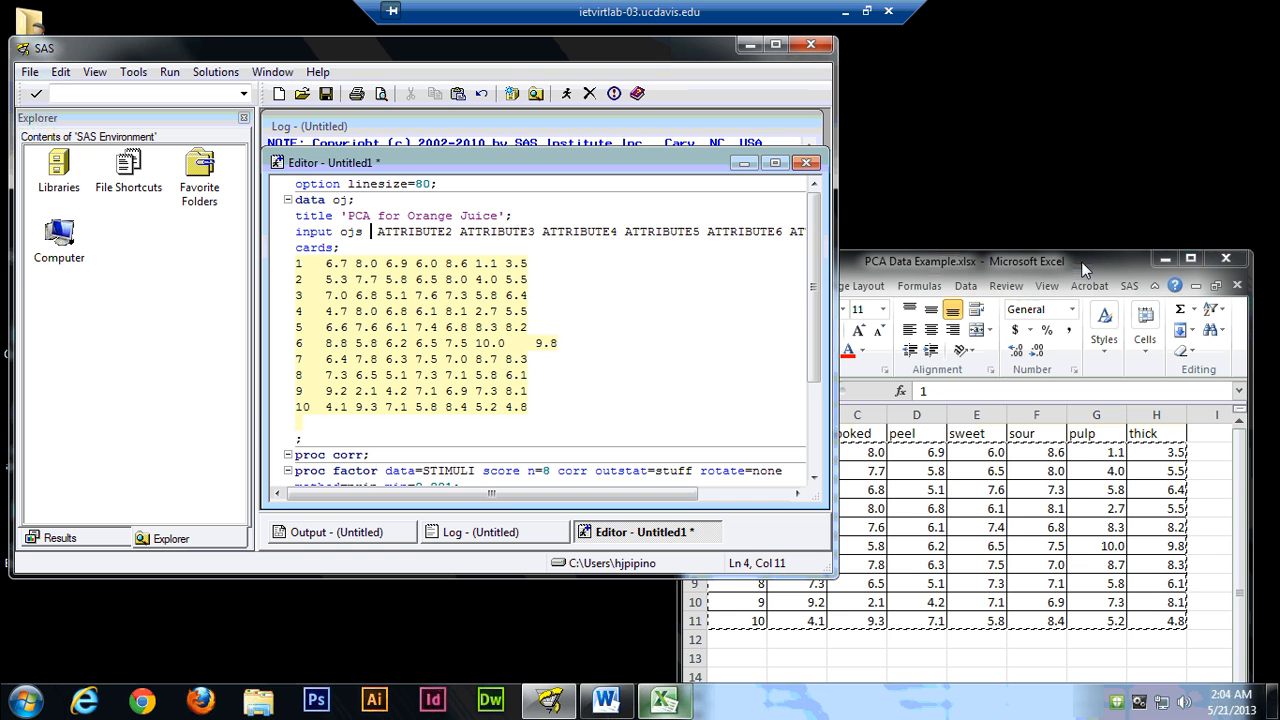
left_click_drag(1104, 260, 1166, 260)
left_click(368, 234)
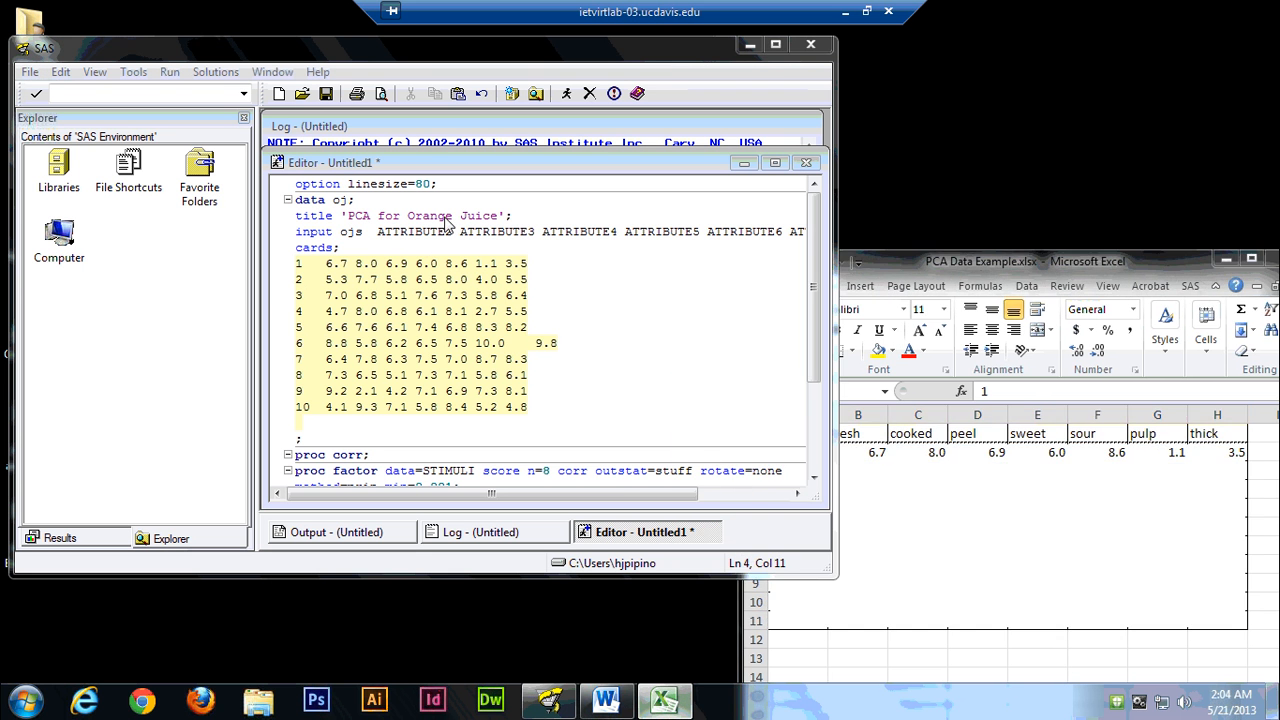
type("fresh")
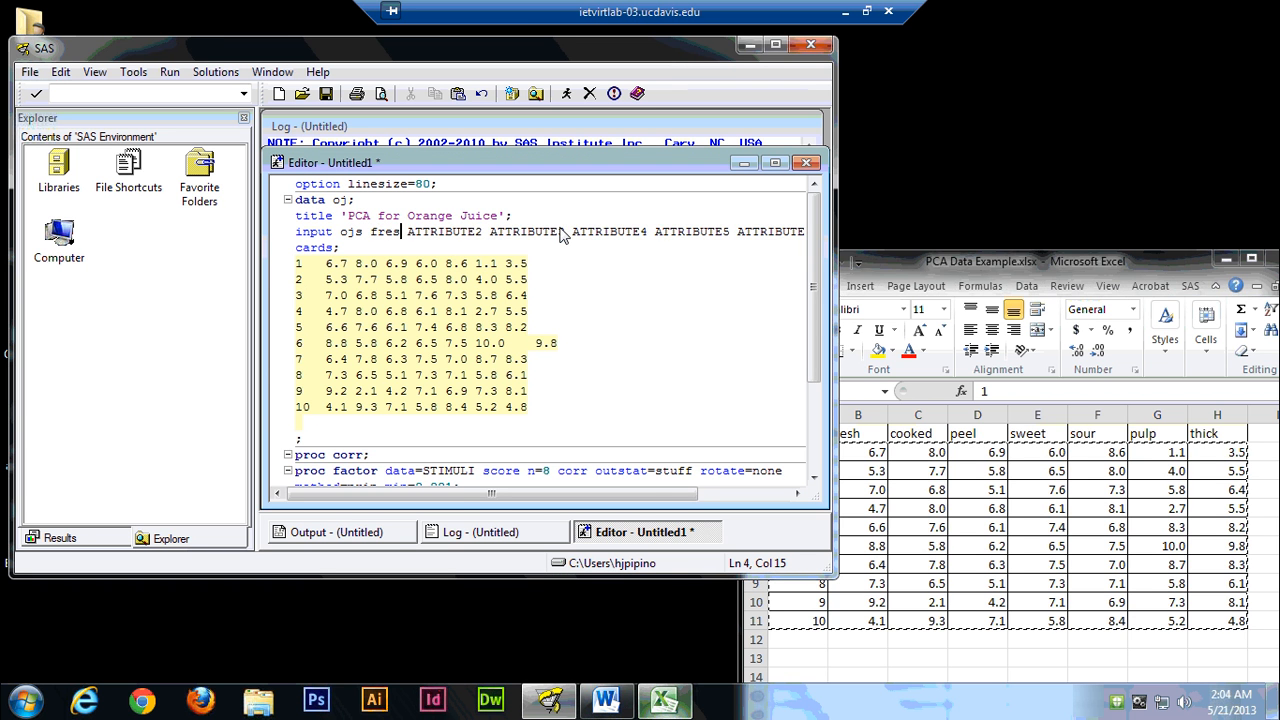
Replace ATTRIBUTE2 in the input statement with cooked.
key("Delete")
key("Delete")
key("Delete")
key("Delete")
key("Delete")
key("Delete")
key("Delete")
key("Delete")
key("Delete")
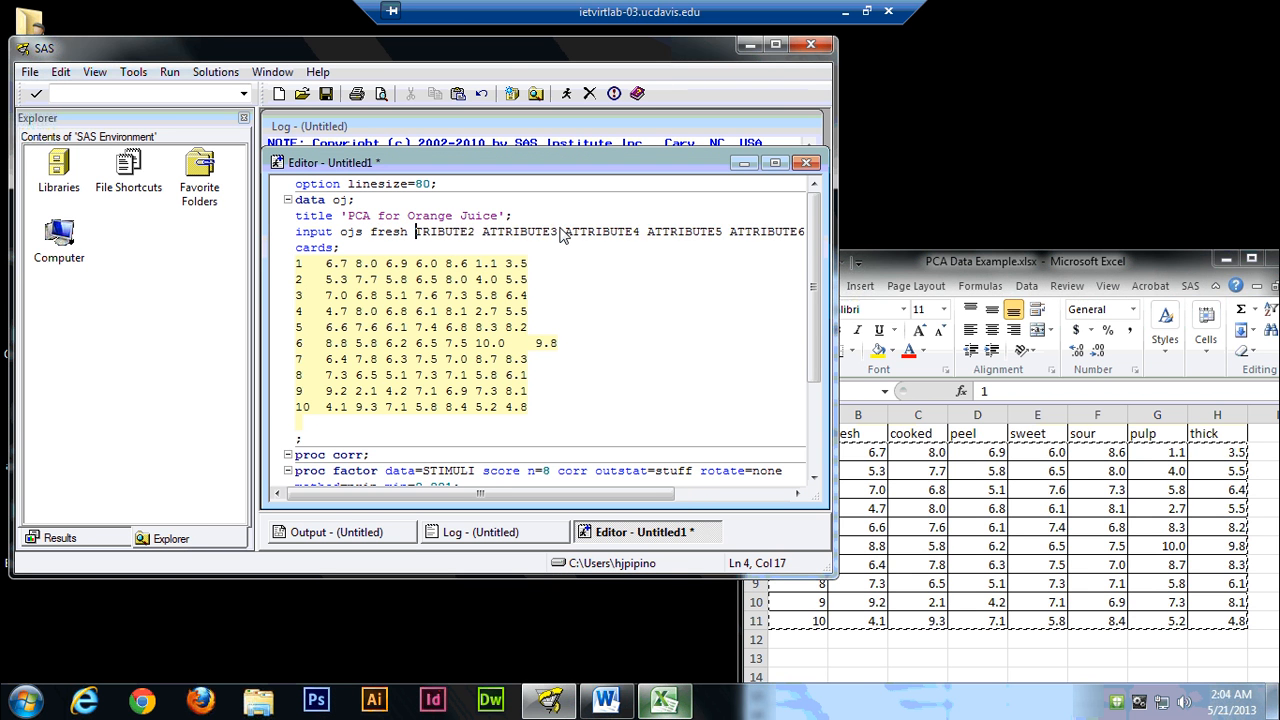
key("Delete")
type("cooked")
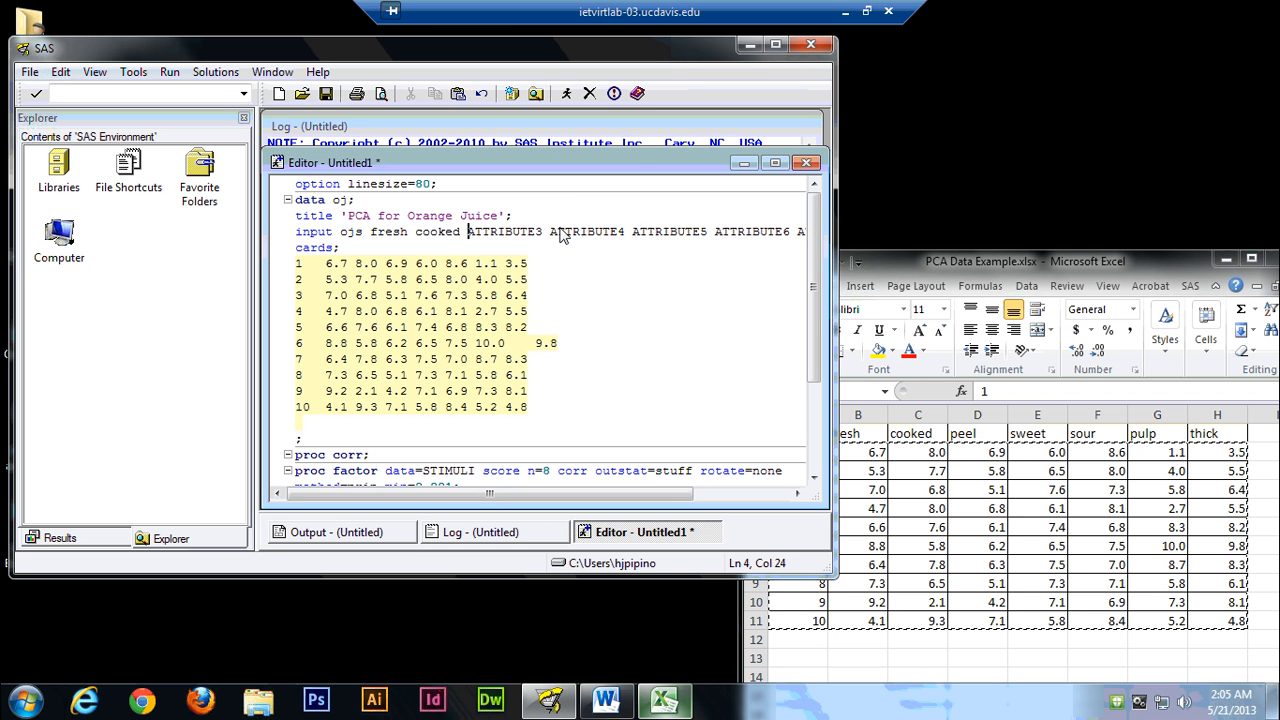
Replace ATTRIBUTE3 in the input statement with peel.
key("Delete")
key("Delete")
key("Delete")
key("Delete")
key("Delete")
key("Delete")
key("Delete")
key("Delete")
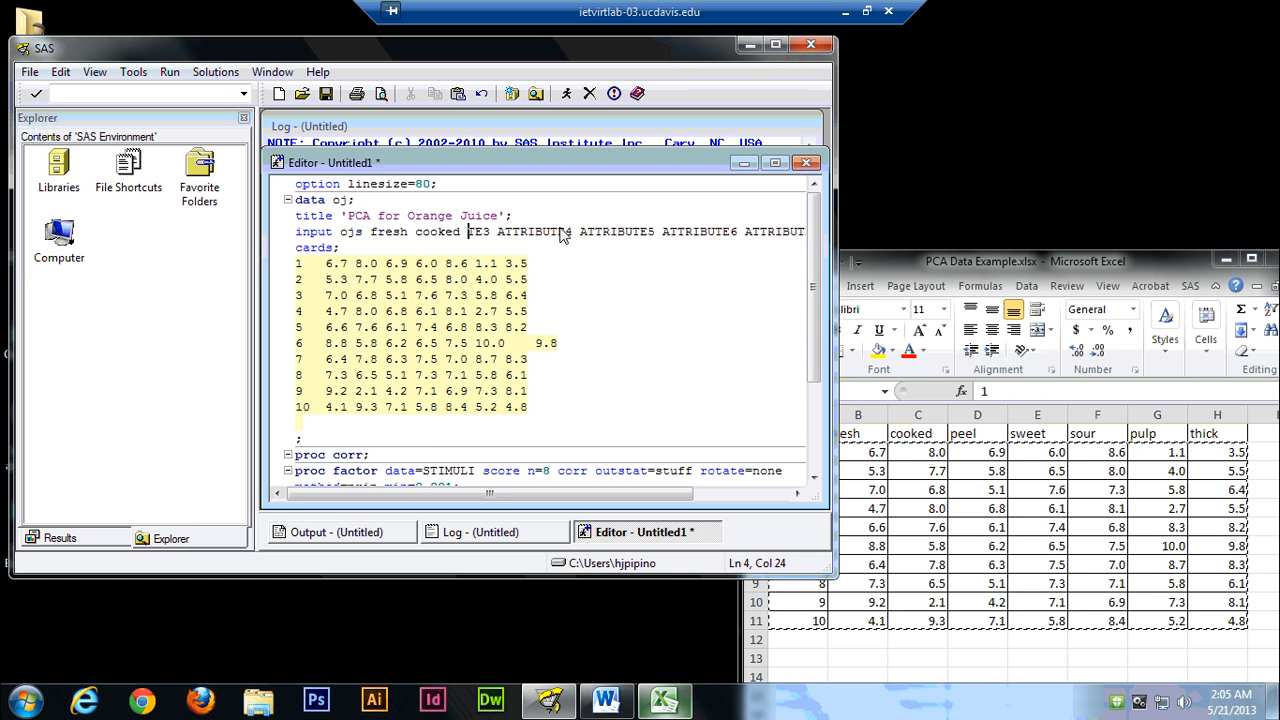
key("Delete")
key("Delete")
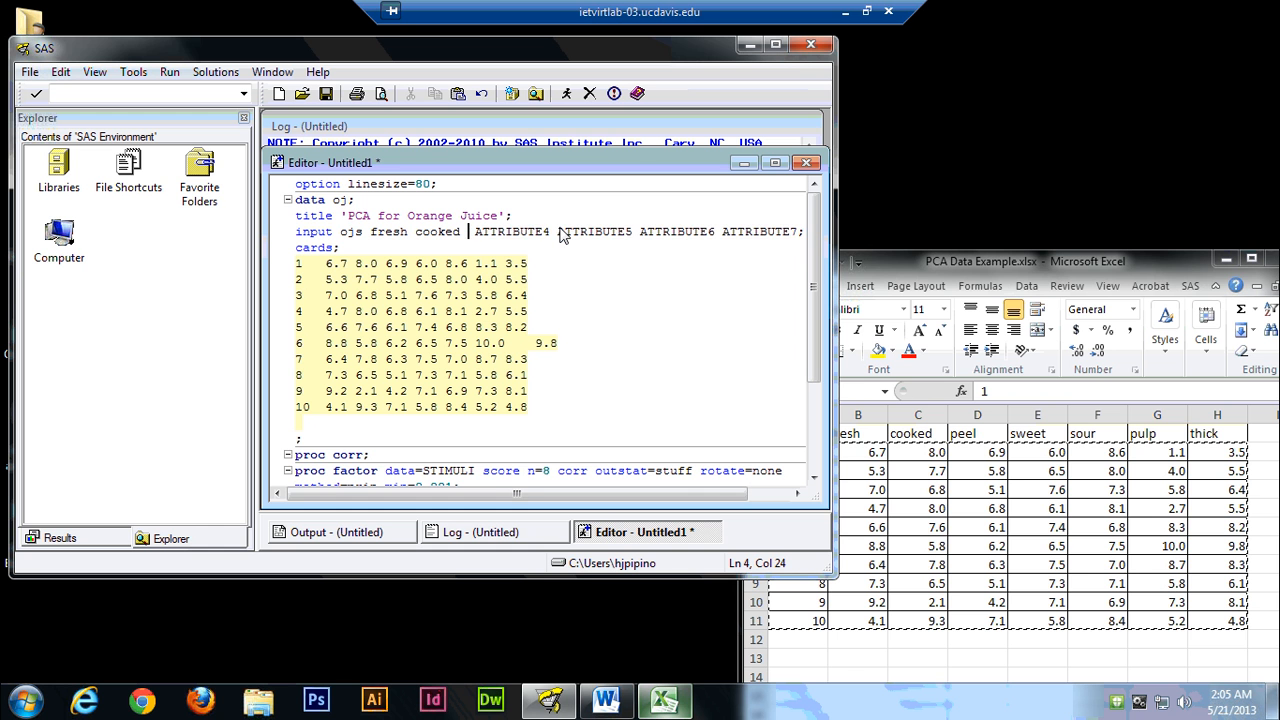
type("peel")
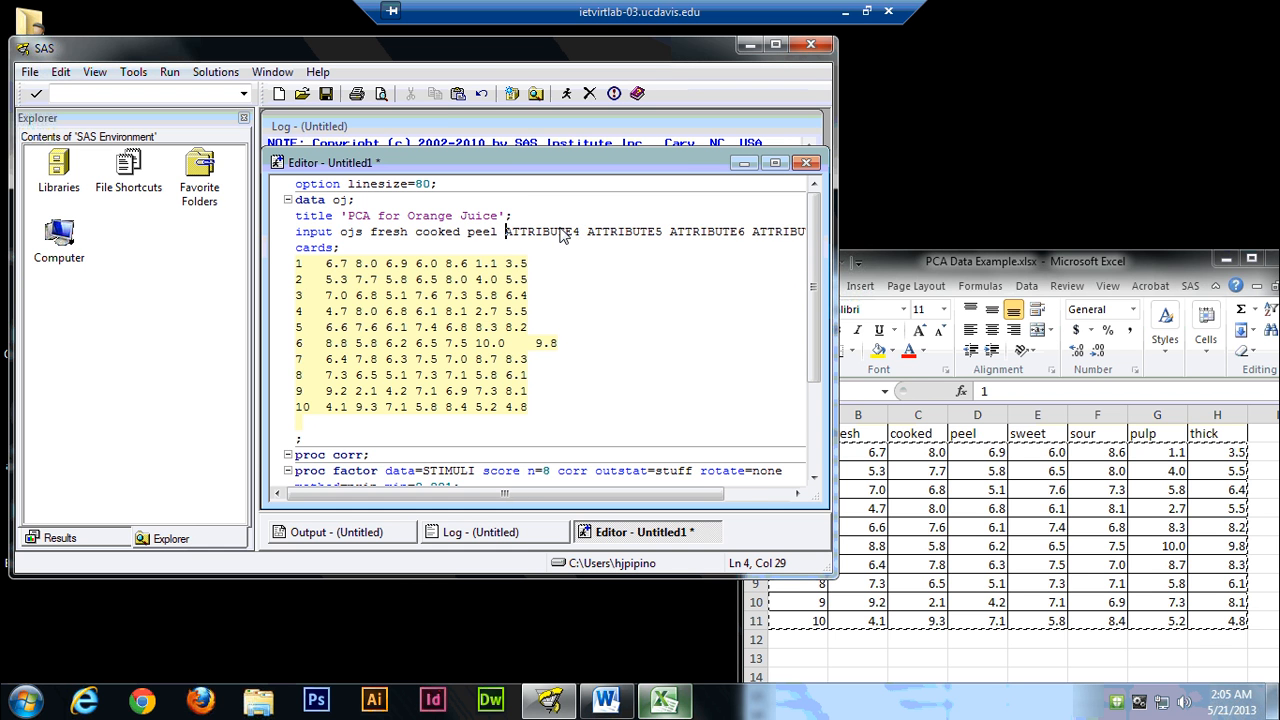
Replace ATTRIBUTE4 in the input statement with sweet.
key("Delete")
key("Delete")
key("Delete")
key("Delete")
key("Delete")
key("Delete")
key("Delete")
key("Delete")
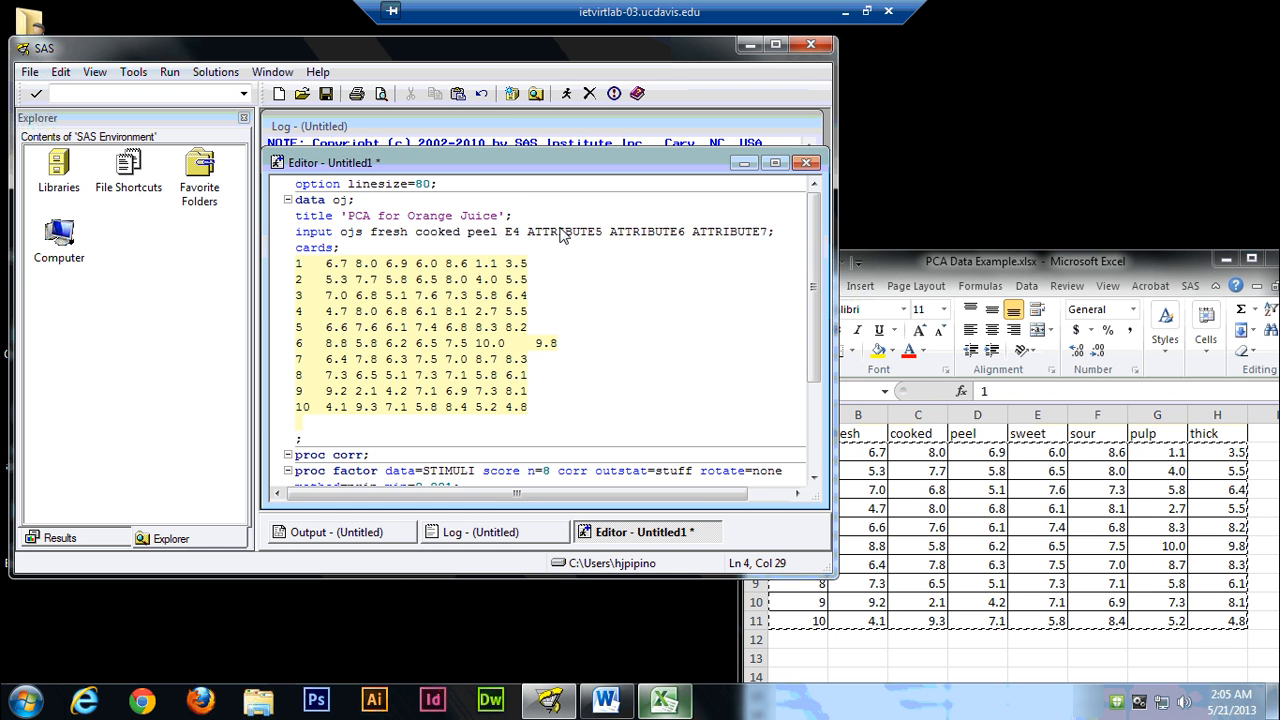
key("Delete")
key("Delete")
type("sweet")
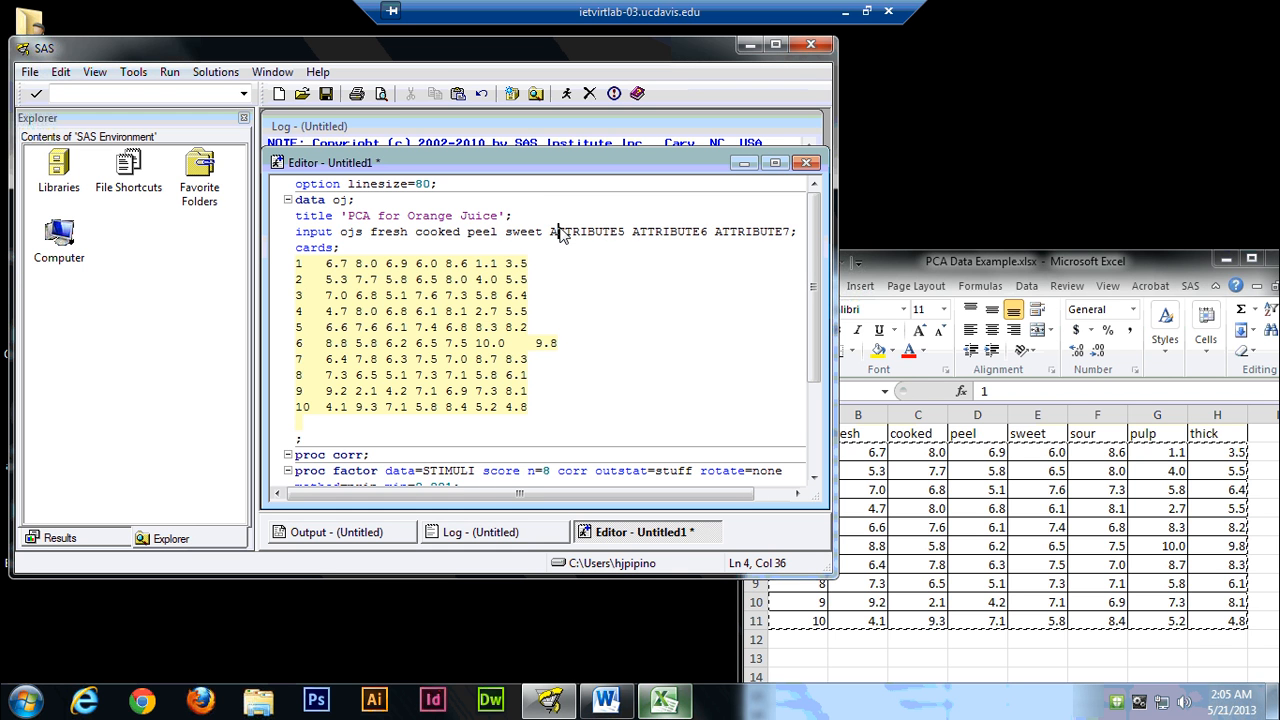
Replace ATTRIBUTE5 in the input statement with sour.
key("Delete")
key("Delete")
key("Delete")
key("Delete")
key("Delete")
key("Delete")
key("Delete")
key("Delete")
key("Delete")
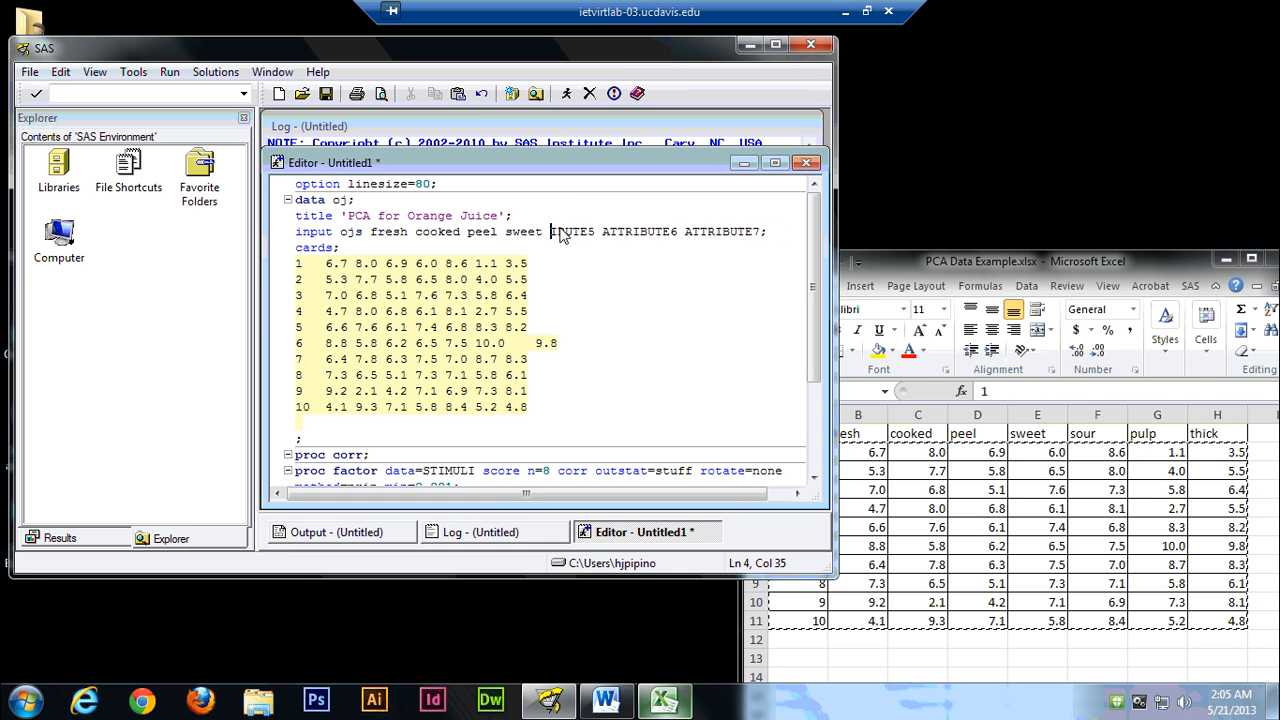
key("Delete")
type("sour")
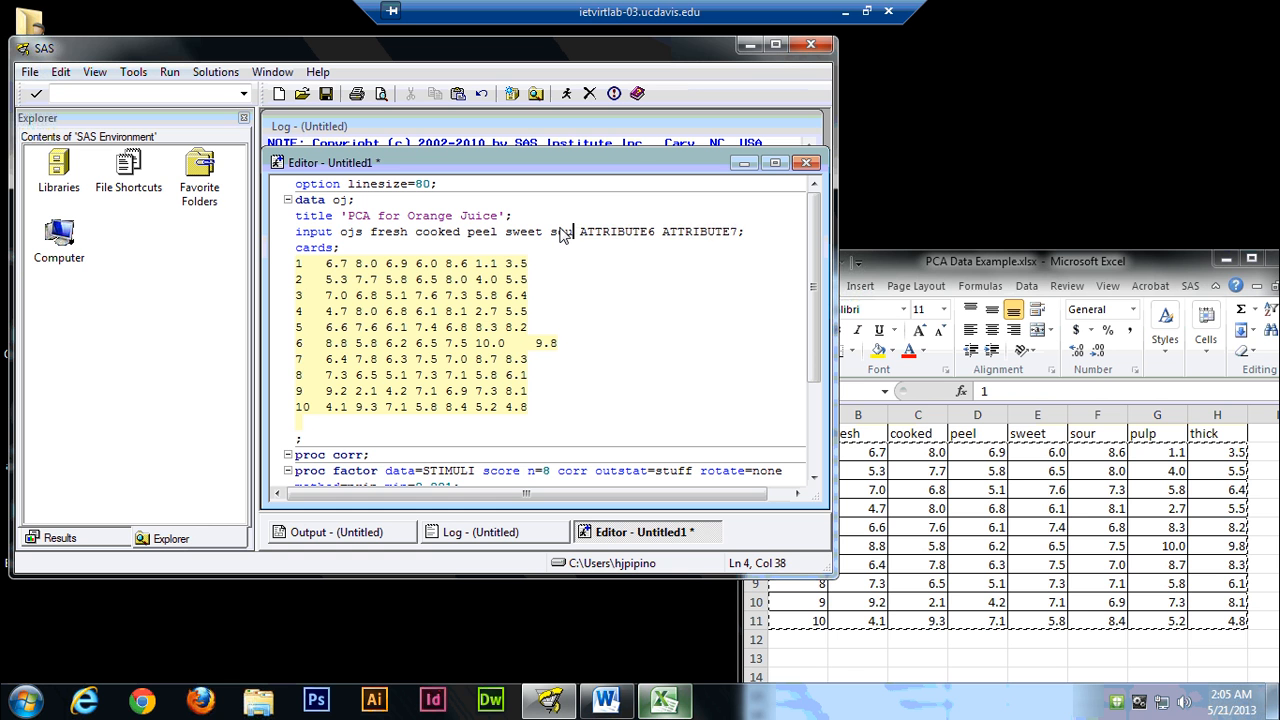
Replace ATTRIBUTE6 in the input statement with pulp.
key("Delete")
key("Delete")
key("Delete")
key("Delete")
key("Delete")
key("Delete")
key("Delete")
key("Delete")
key("Delete")
key("Delete")
type("pulp")
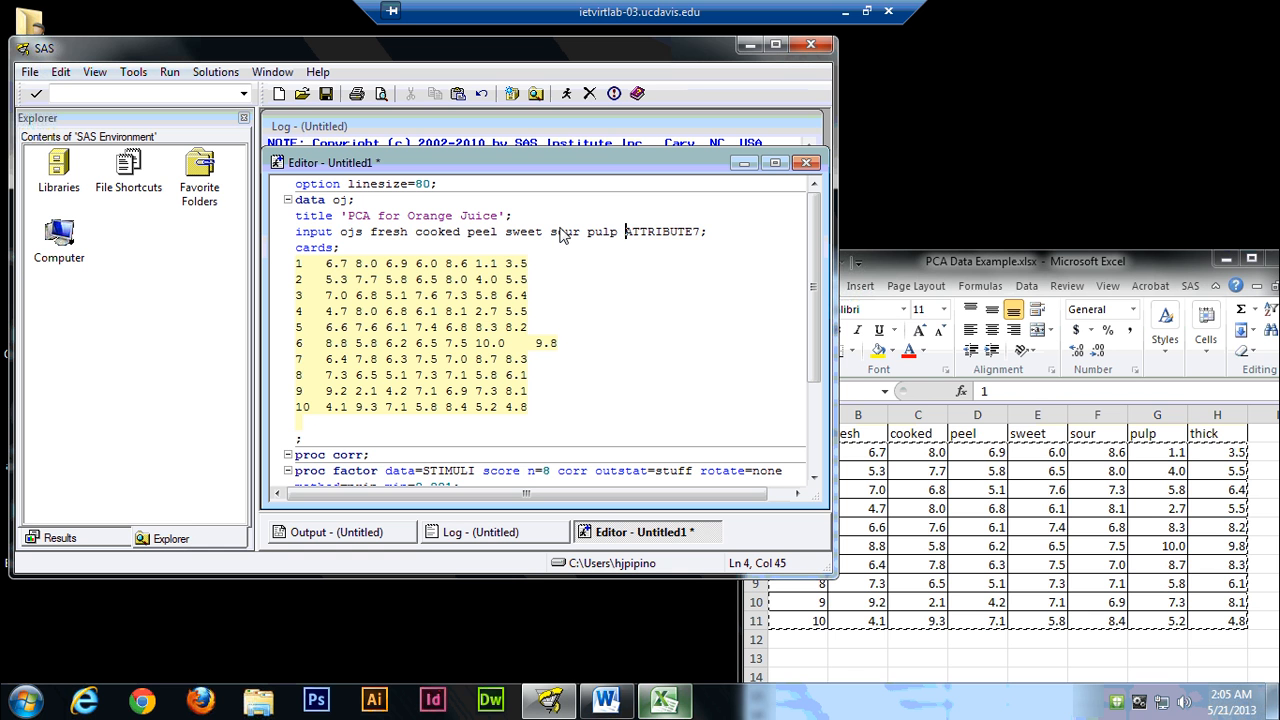
Replace ATTRIBUTE7 in the input statement with thick, keeping the closing semicolon.
key("Delete")
key("Delete")
key("Delete")
key("Delete")
key("Delete")
key("Delete")
key("Delete")
key("Delete")
type("thick")
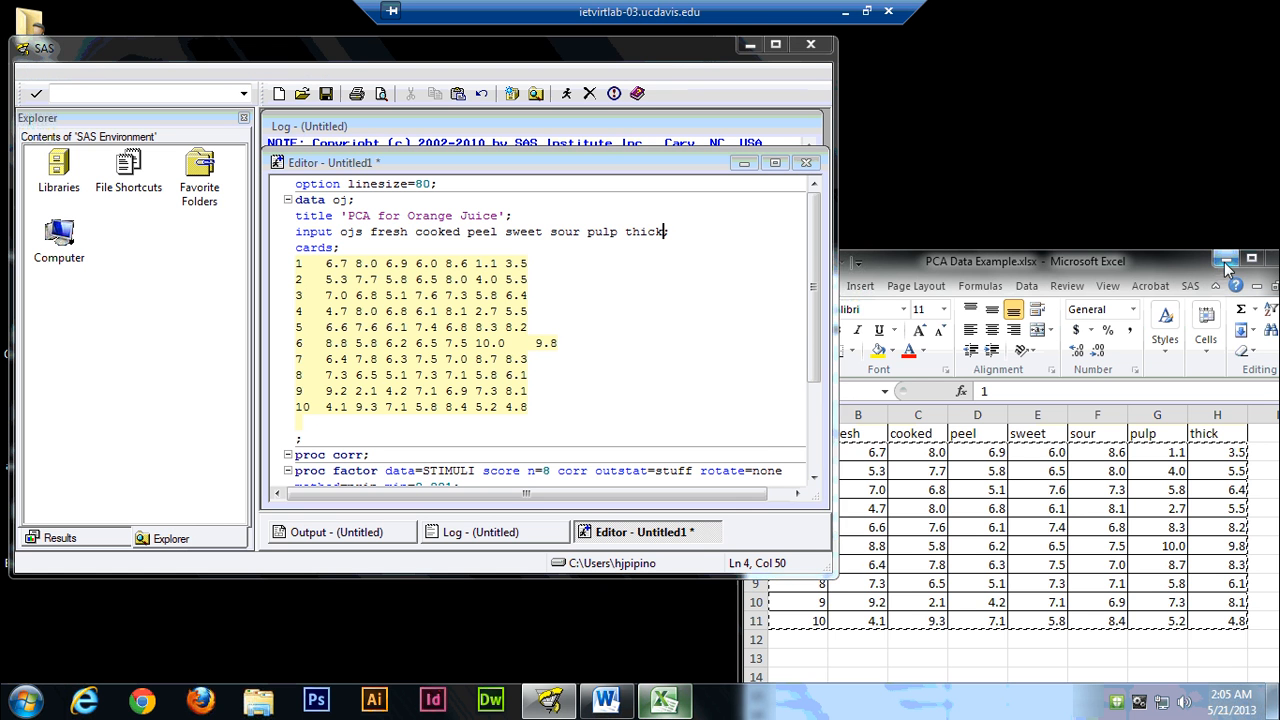
Minimize the Excel workbook and widen both the SAS window and its program editor.
left_click_drag(920, 256, 863, 325)
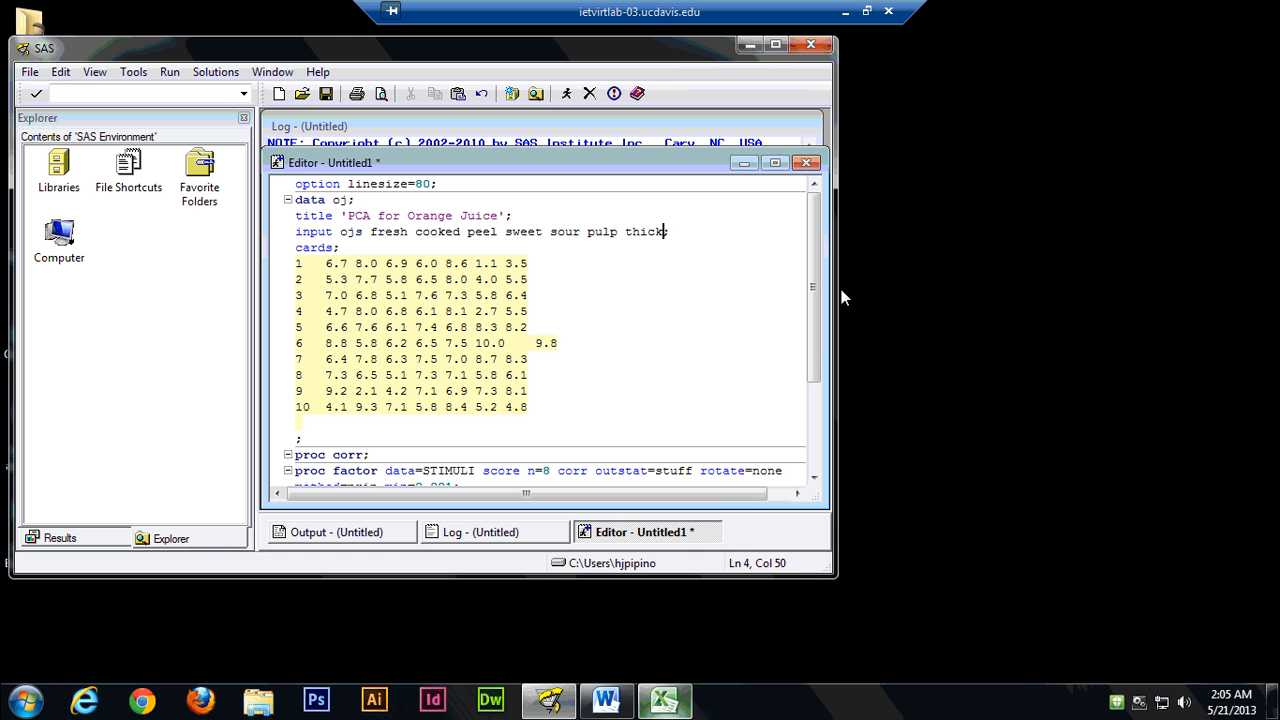
left_click_drag(835, 390, 982, 398)
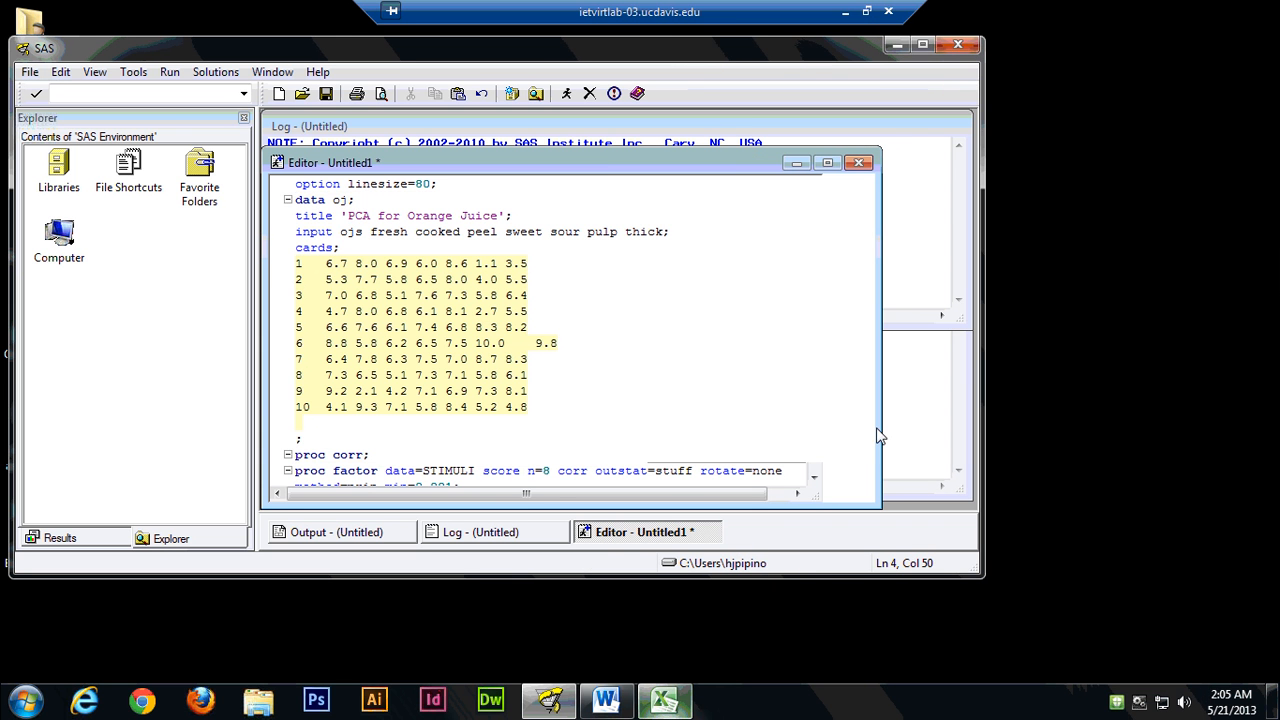
left_click_drag(880, 424, 970, 426)
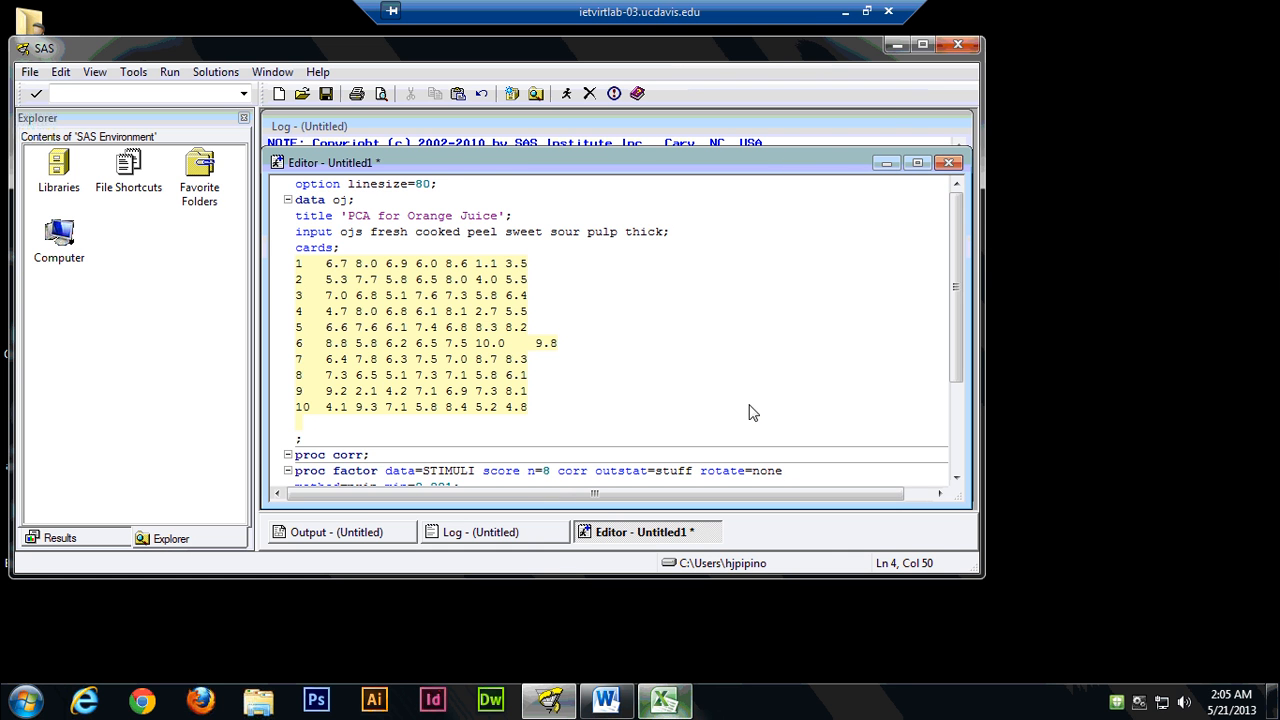
left_click(548, 313)
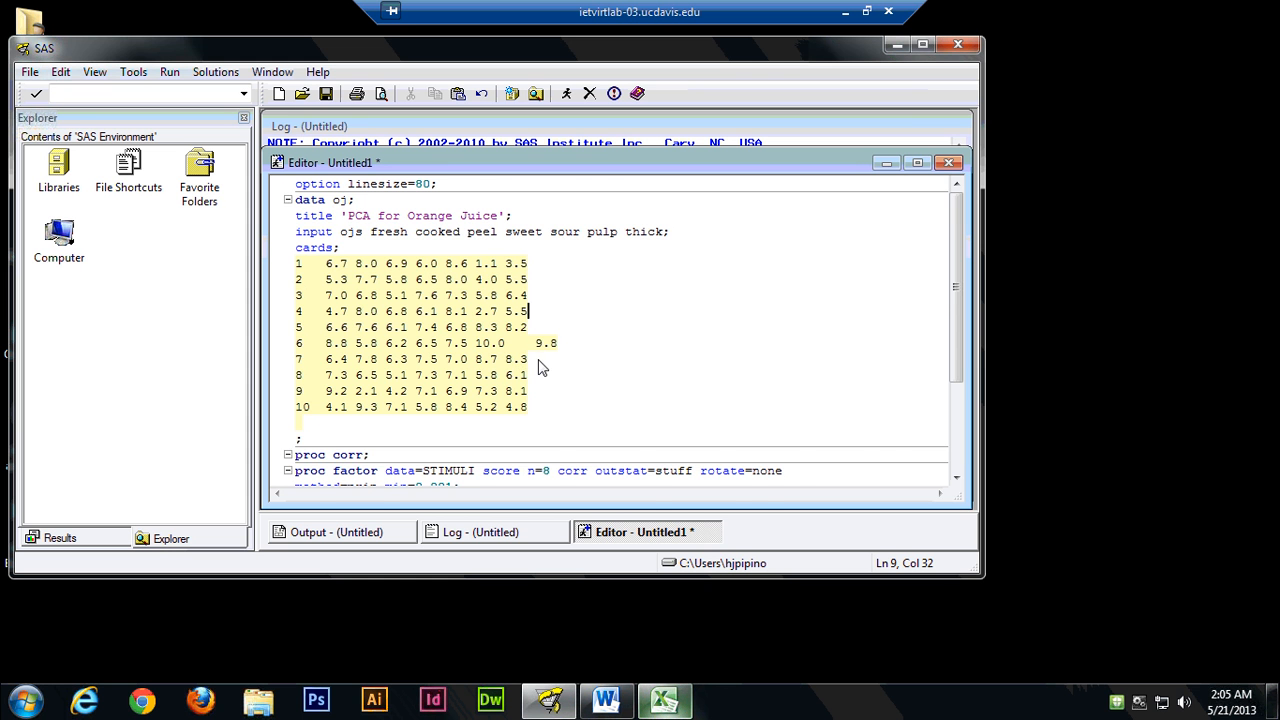
Replace STIMULI with oj as the data set in the proc factor statement.
scroll(542, 368, "down", 1)
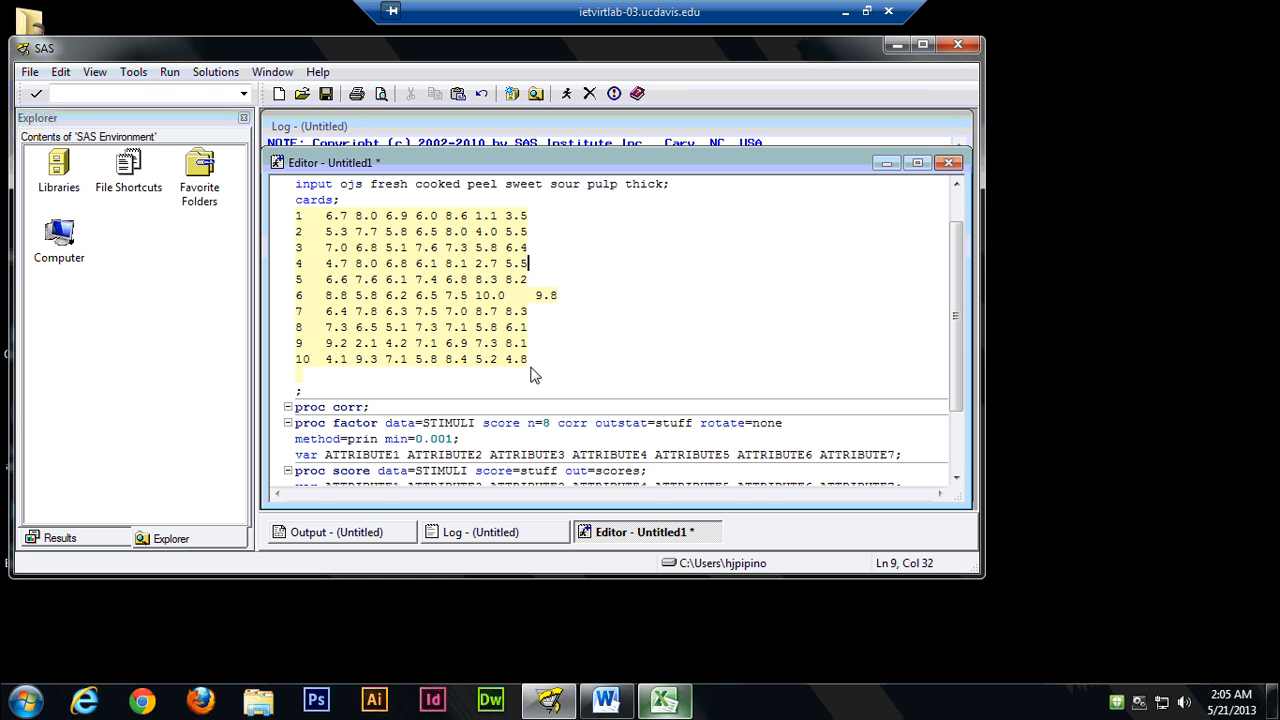
left_click(476, 423)
left_click(320, 427)
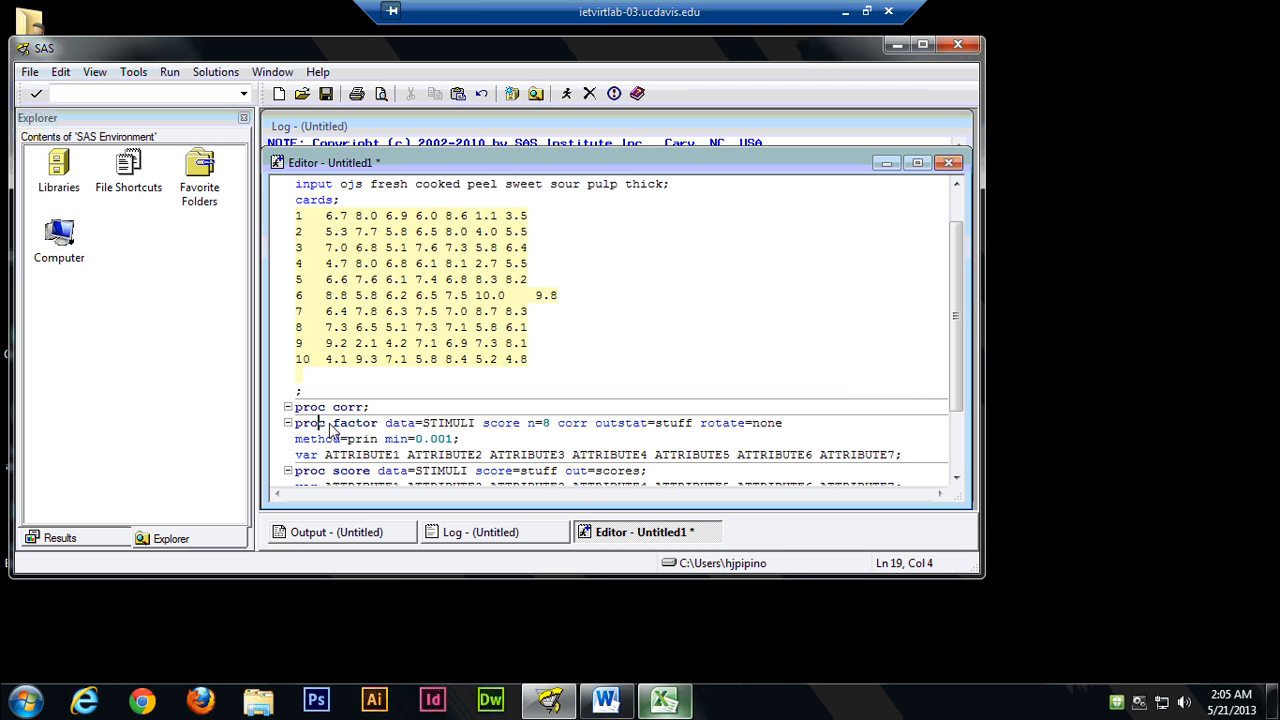
left_click(476, 427)
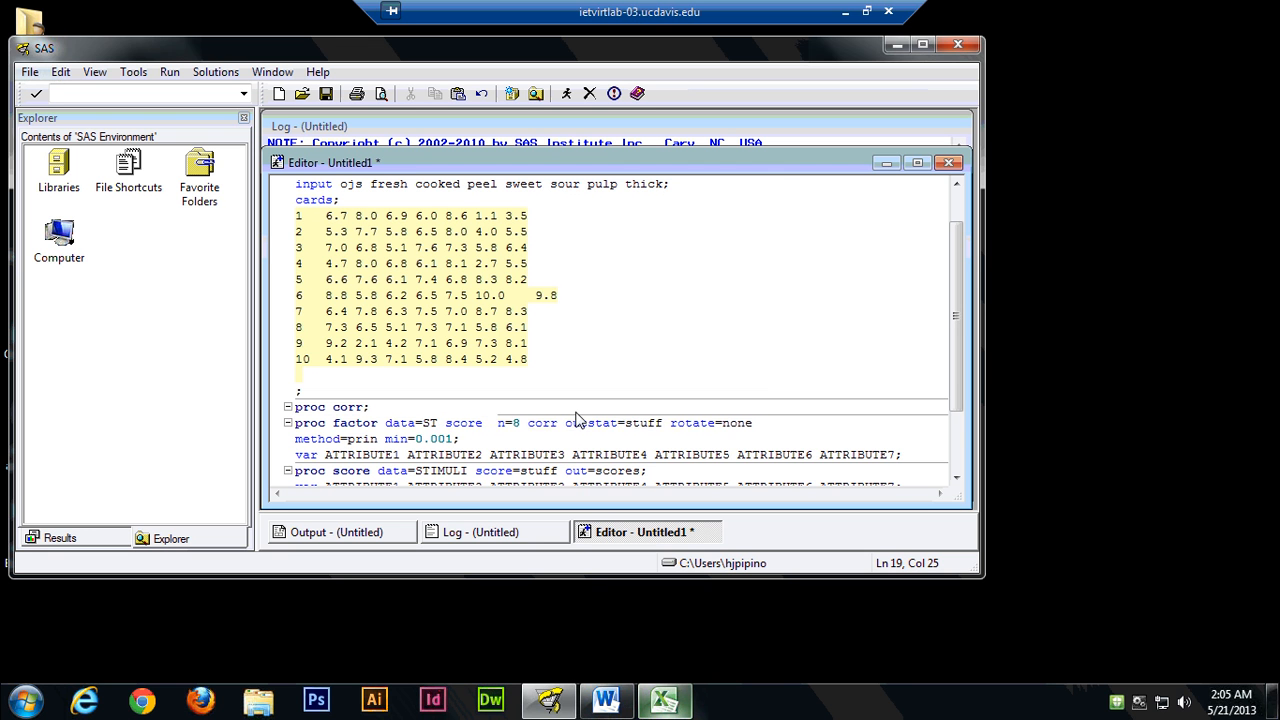
key("BackSpace")
key("BackSpace")
key("BackSpace")
key("BackSpace")
key("BackSpace")
key("BackSpace")
key("BackSpace")
key("BackSpace")
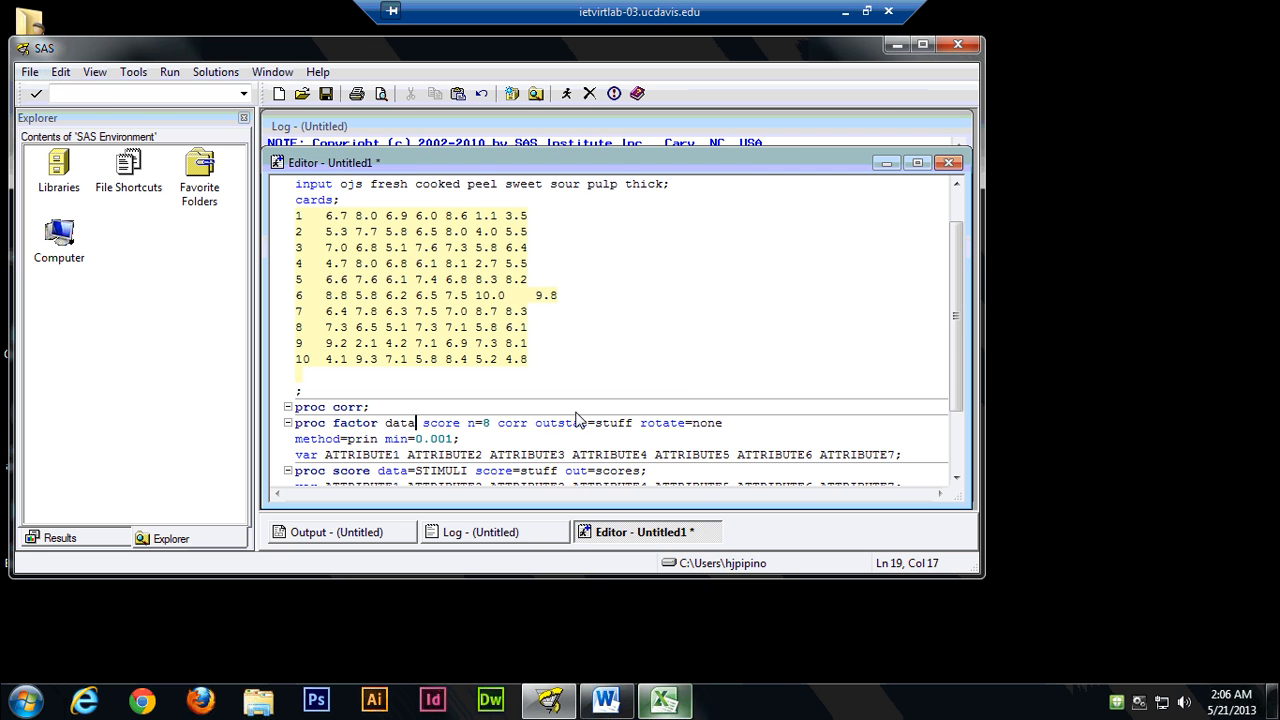
type("=oj")
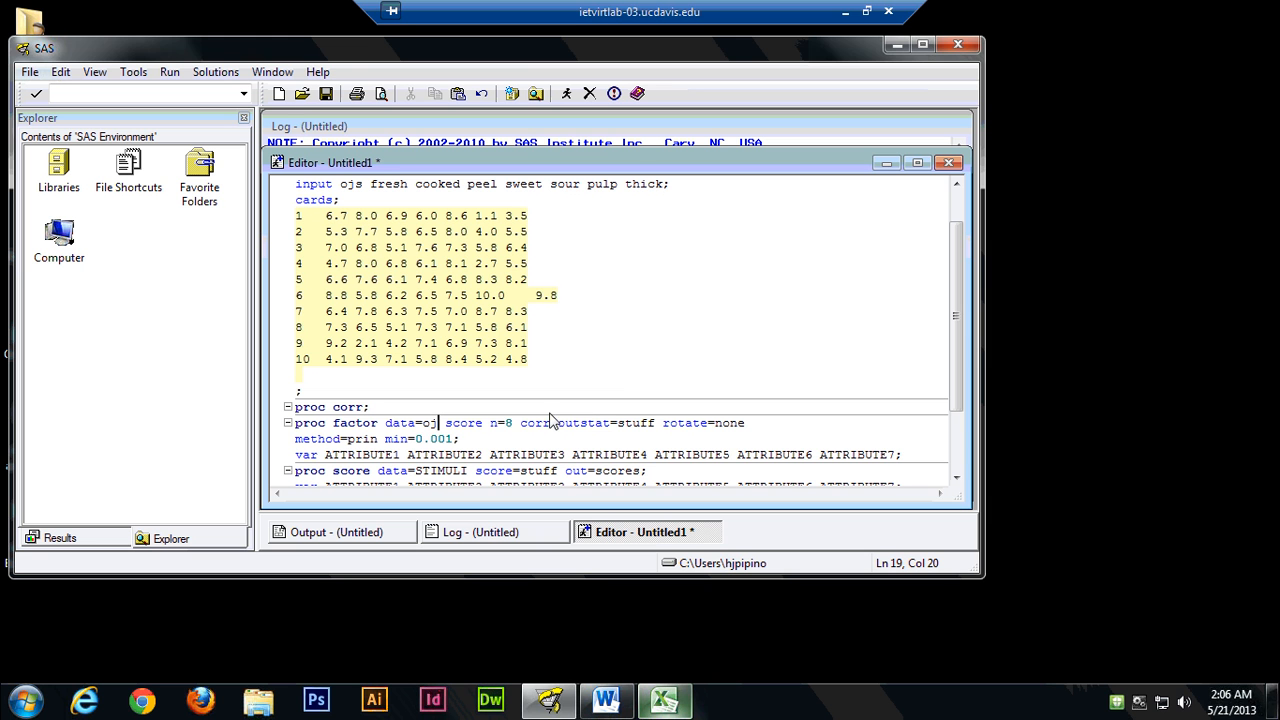
Examine the proc factor options and the attribute placeholders in its var statement.
left_click(500, 424)
key("Right")
key("Right")
left_click(572, 440)
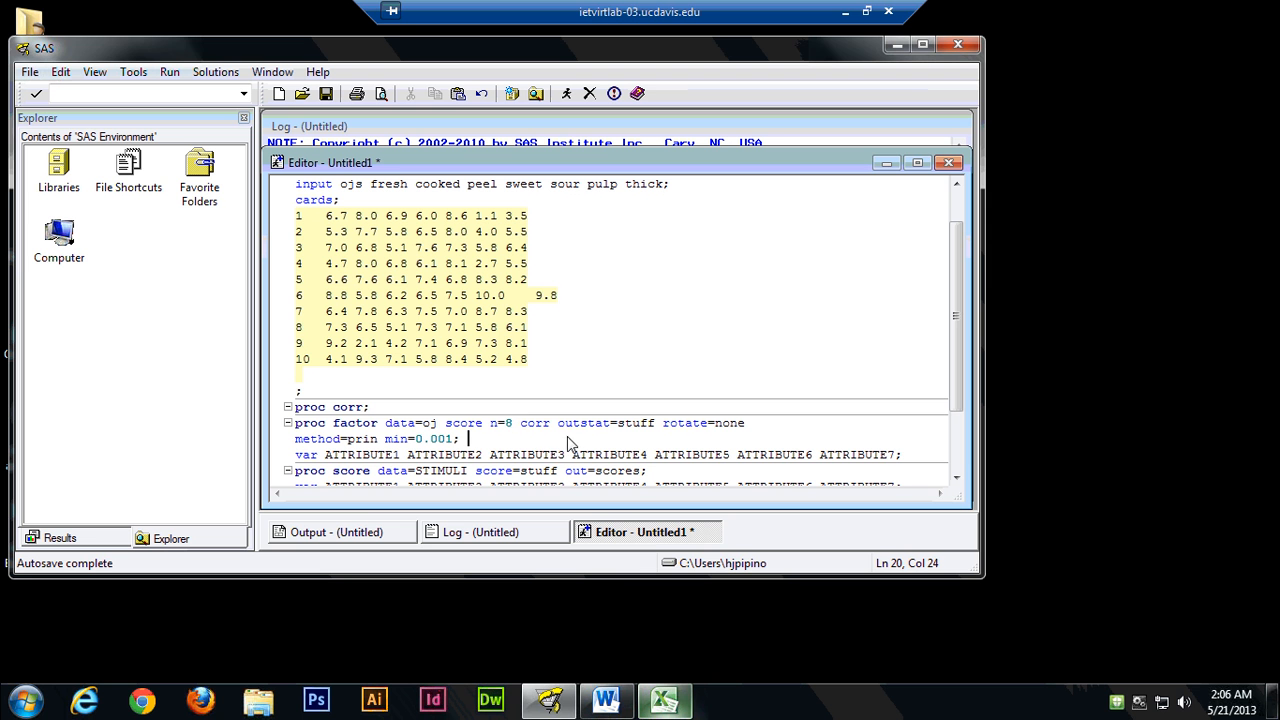
left_click(330, 455)
scroll(688, 455, "down", 1)
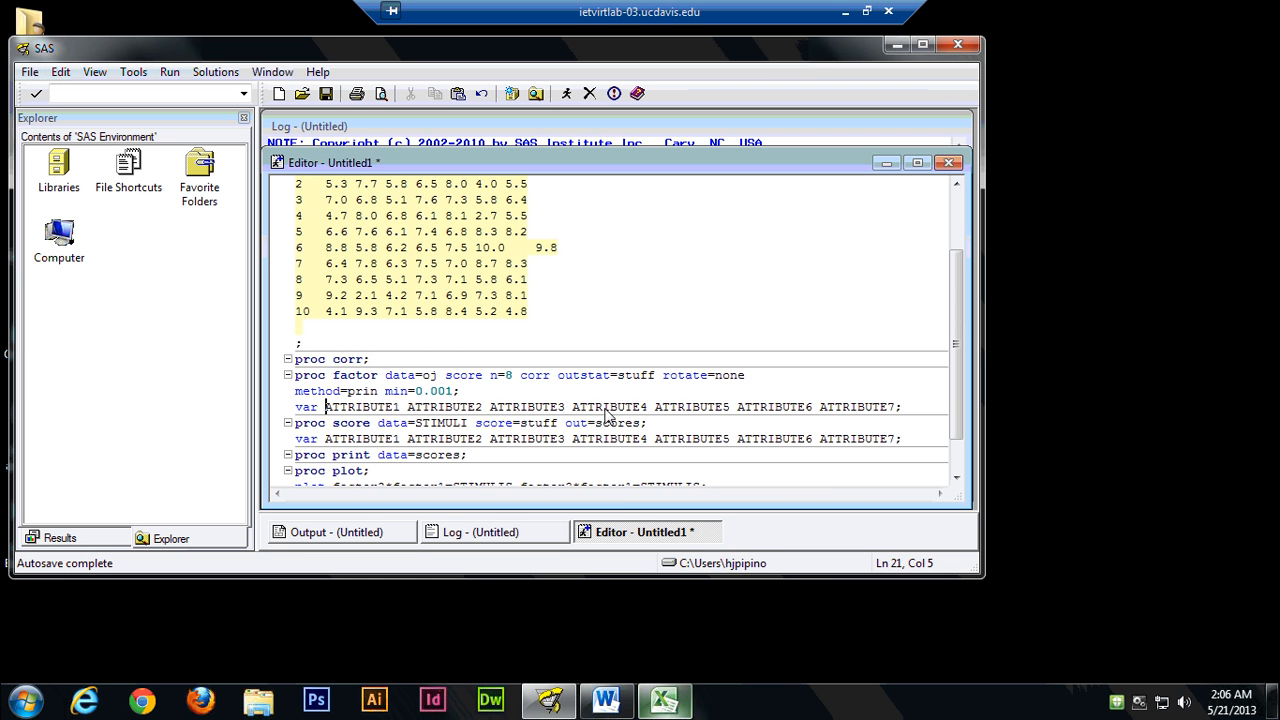
left_click(551, 412)
left_click(341, 412)
left_click(333, 413)
Replace ATTRIBUTE1 through ATTRIBUTE7 in the proc factor var statement with the names fresh through thick copied from the input statement.
scroll(398, 433, "up", 1)
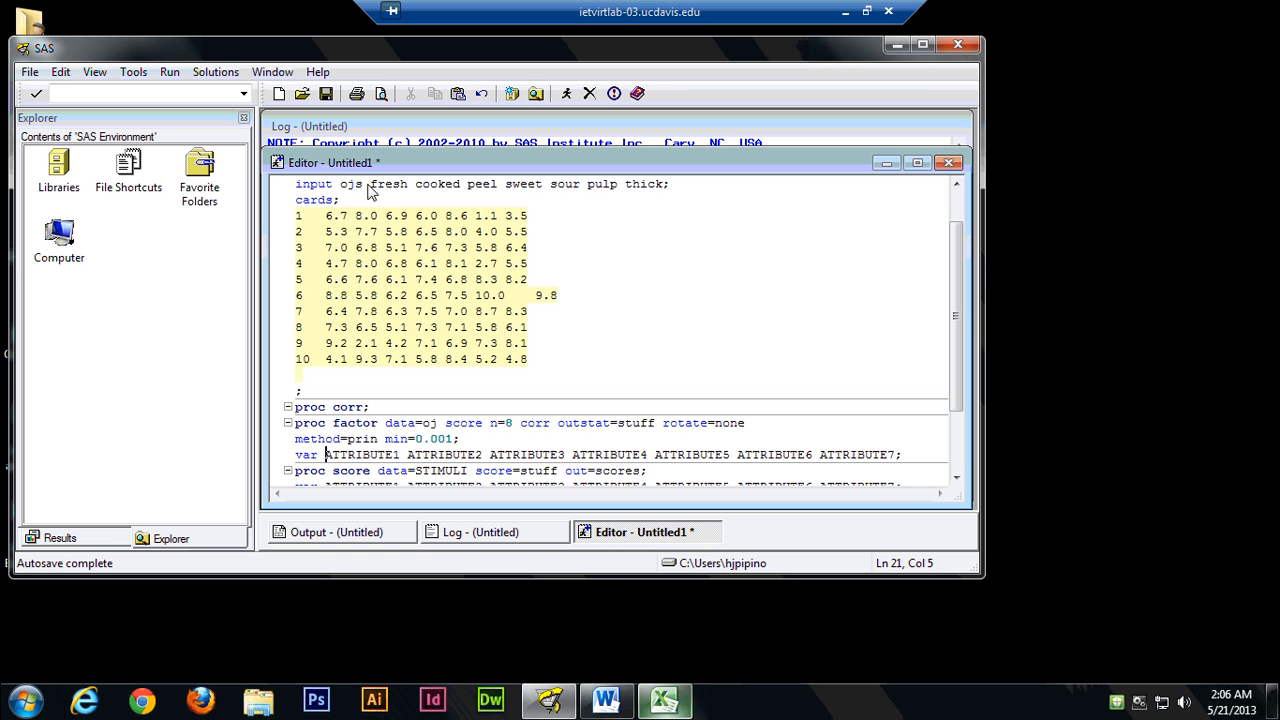
left_click(370, 185)
left_click_drag(372, 190, 665, 190)
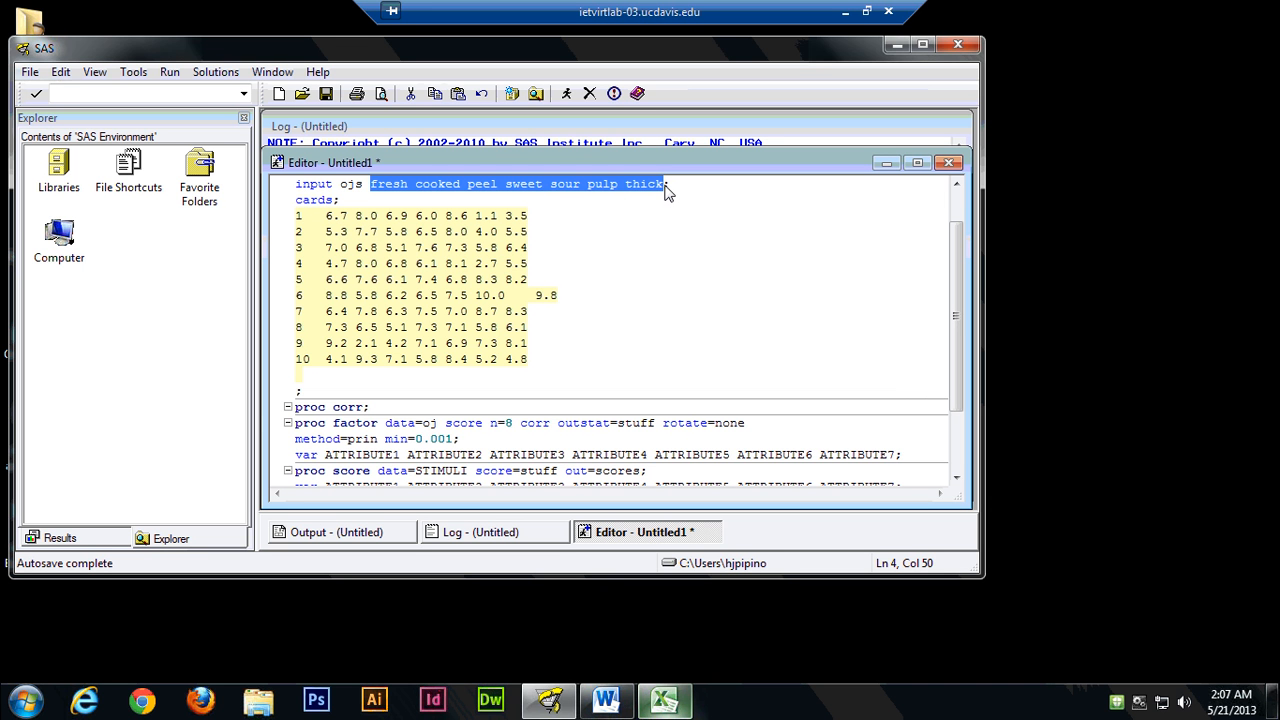
right_click(573, 190)
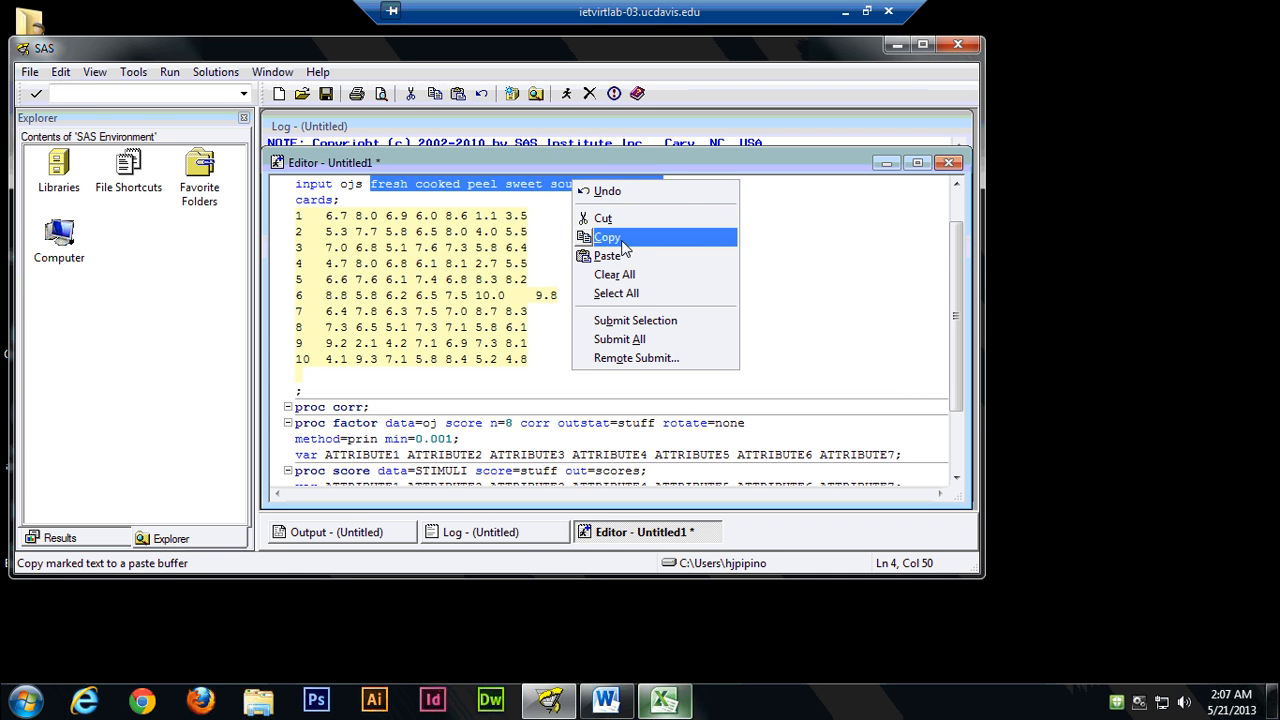
left_click(623, 245)
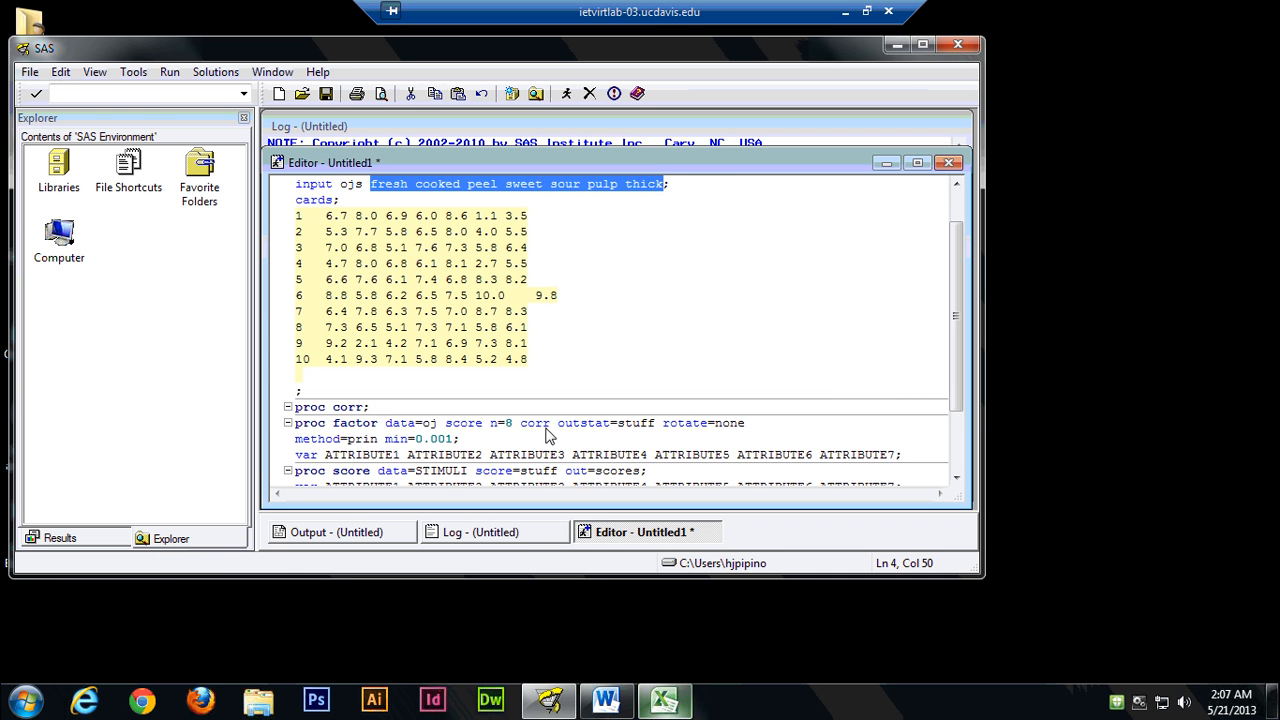
left_click(326, 456)
scroll(350, 444, "down", 1)
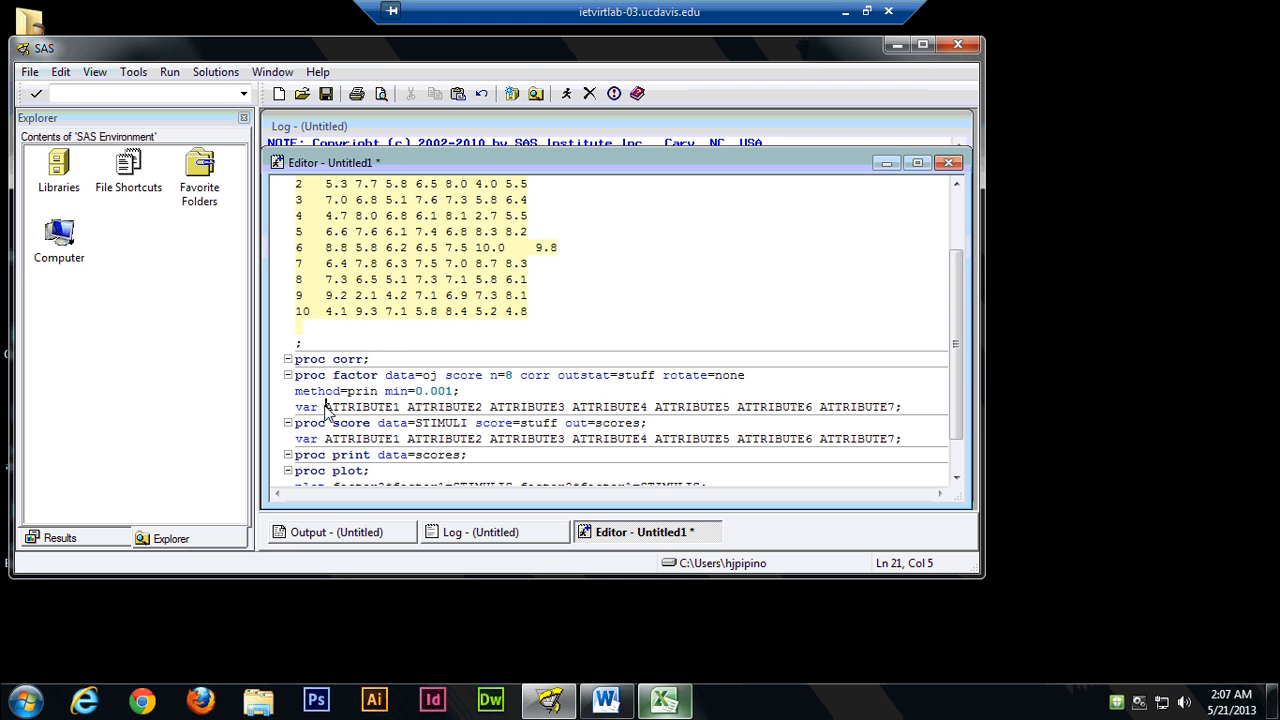
left_click_drag(325, 408, 897, 412)
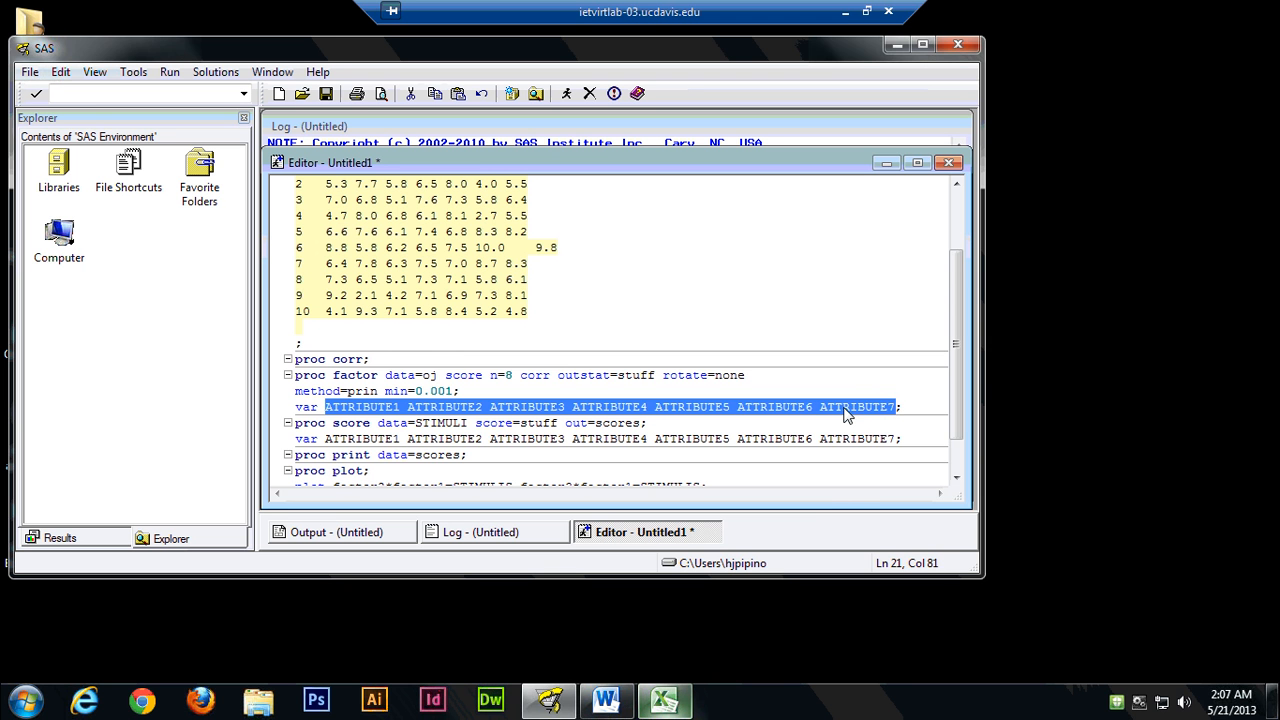
right_click(845, 414)
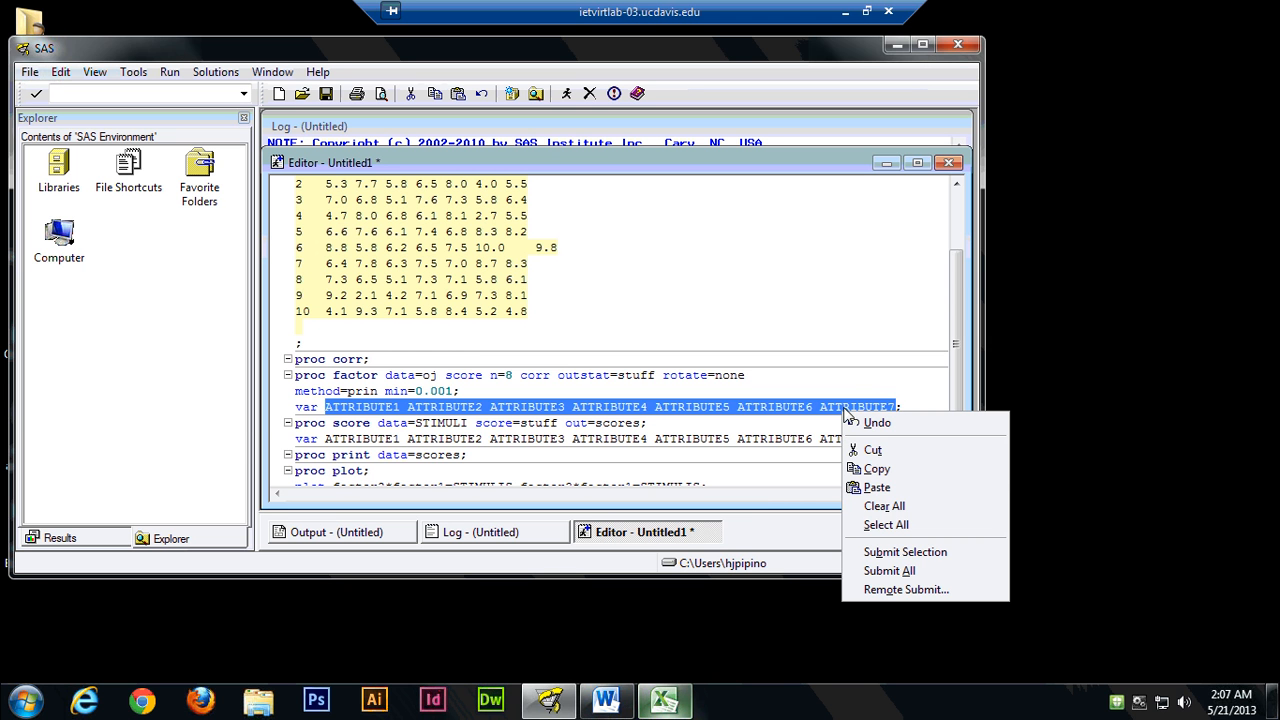
left_click(870, 487)
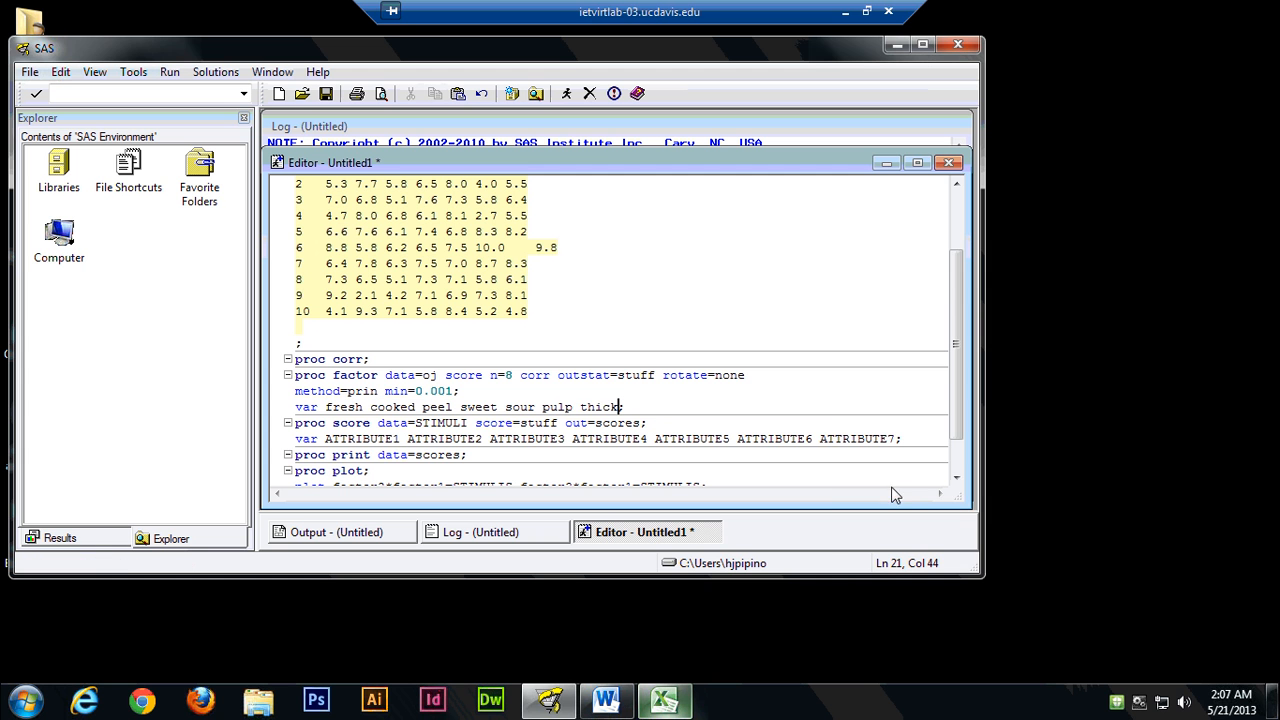
Replace STIMULI with oj as the data set in the proc score statement.
left_click(347, 424)
left_click(416, 424)
key("Delete")
key("Delete")
key("Delete")
key("Delete")
key("Delete")
key("Delete")
key("Delete")
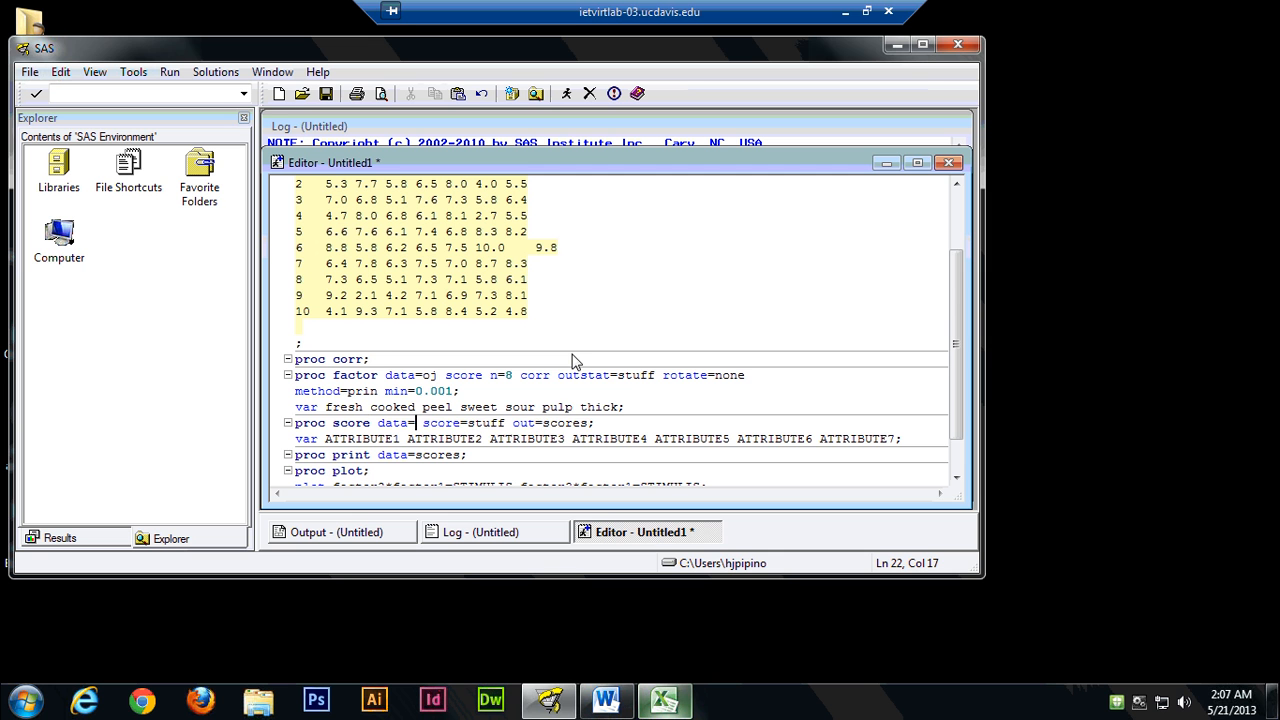
type("oj")
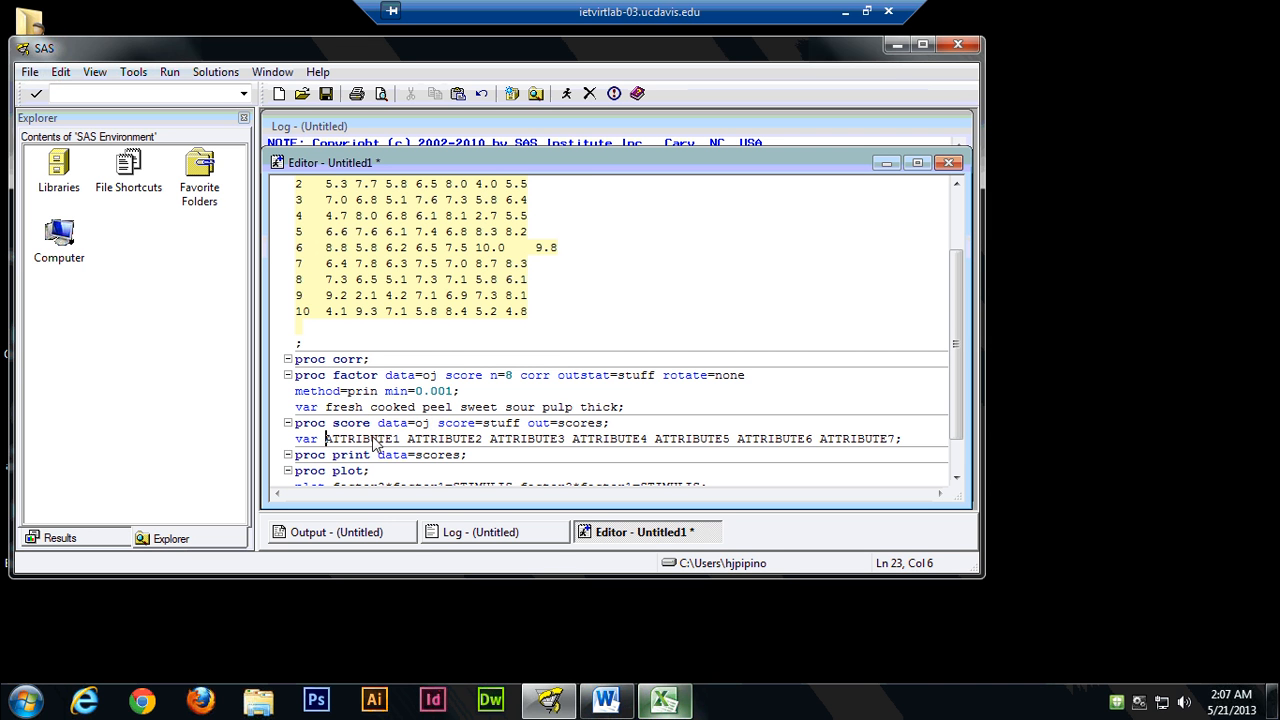
Paste the copied names fresh through thick over ATTRIBUTE1 through ATTRIBUTE7 in the proc score var statement.
left_click_drag(326, 441, 895, 446)
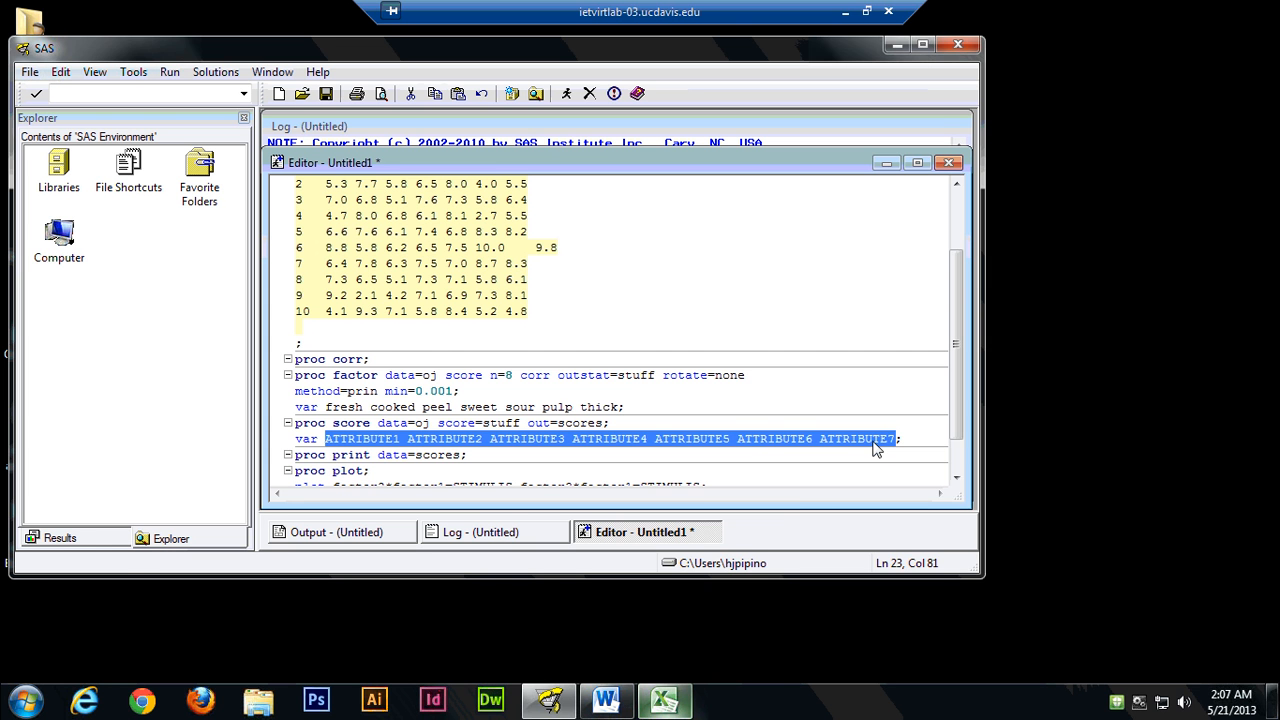
right_click(875, 448)
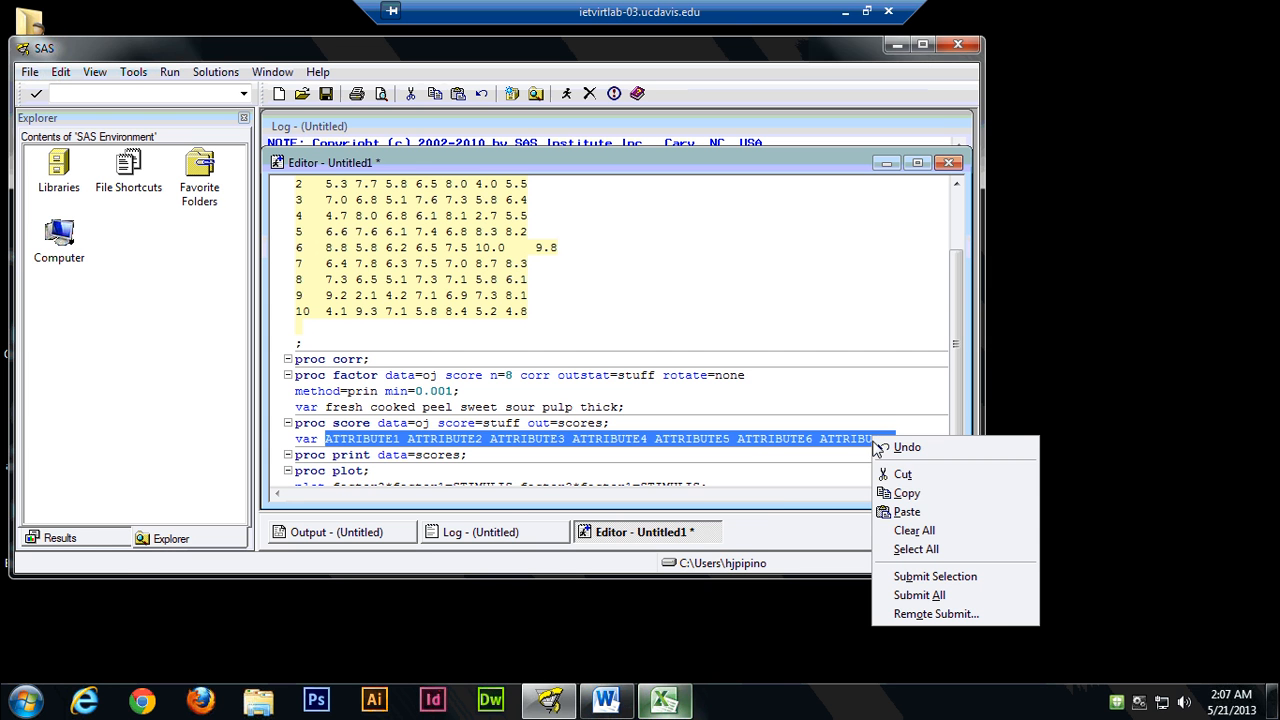
left_click(906, 511)
Replace STIMULIS with ojs in the factor2*factor1 request of the plot statement.
scroll(395, 428, "down", 1)
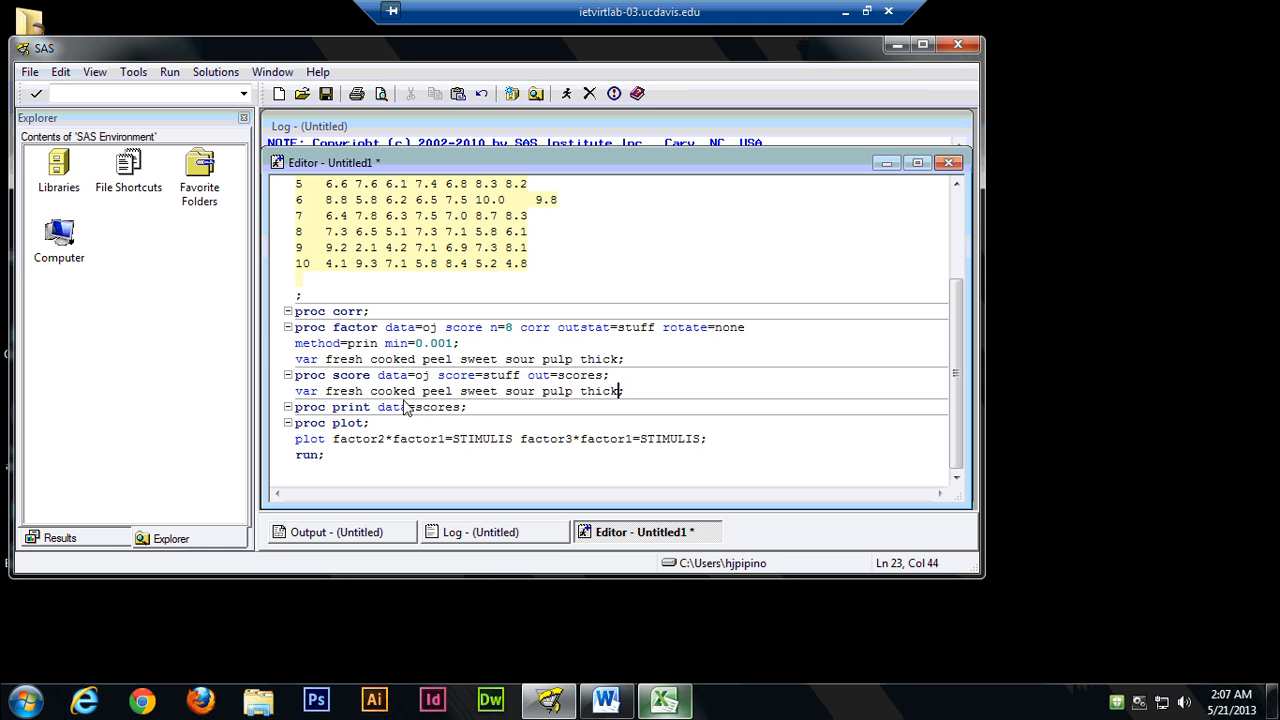
left_click(347, 423)
left_click(350, 446)
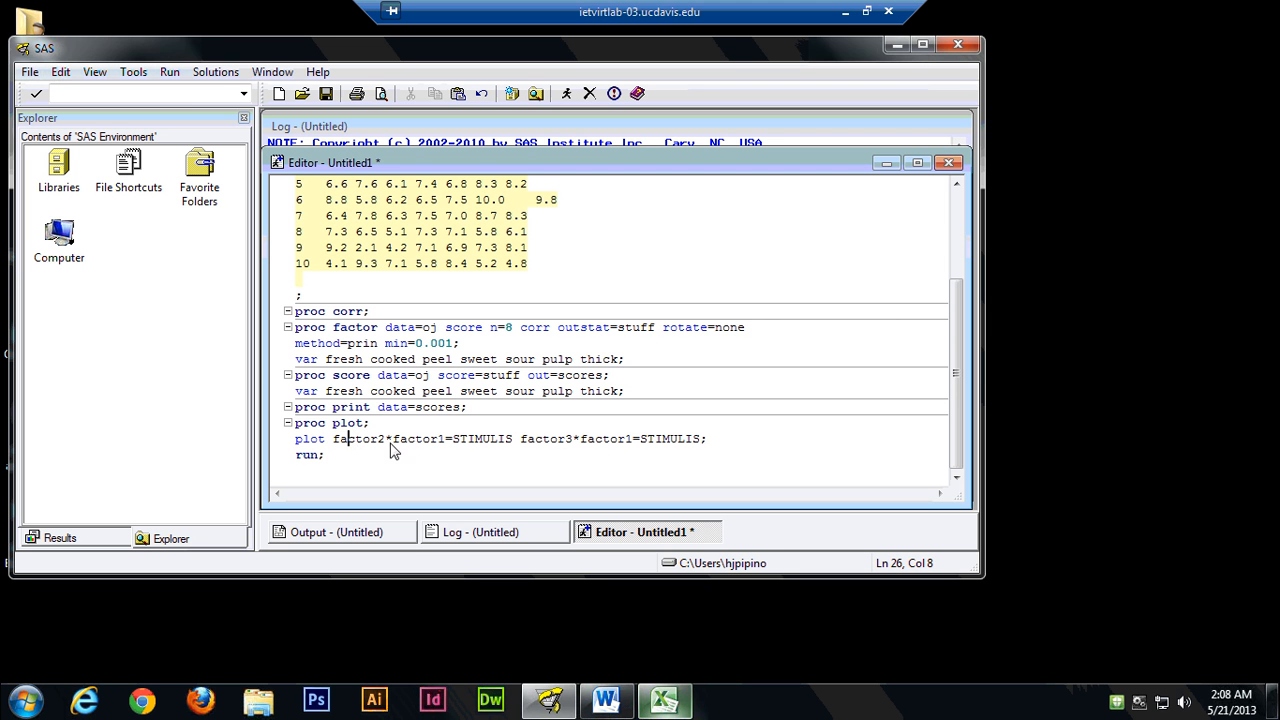
left_click(512, 441)
key("BackSpace")
key("BackSpace")
key("BackSpace")
key("BackSpace")
key("BackSpace")
key("BackSpace")
key("BackSpace")
key("BackSpace")
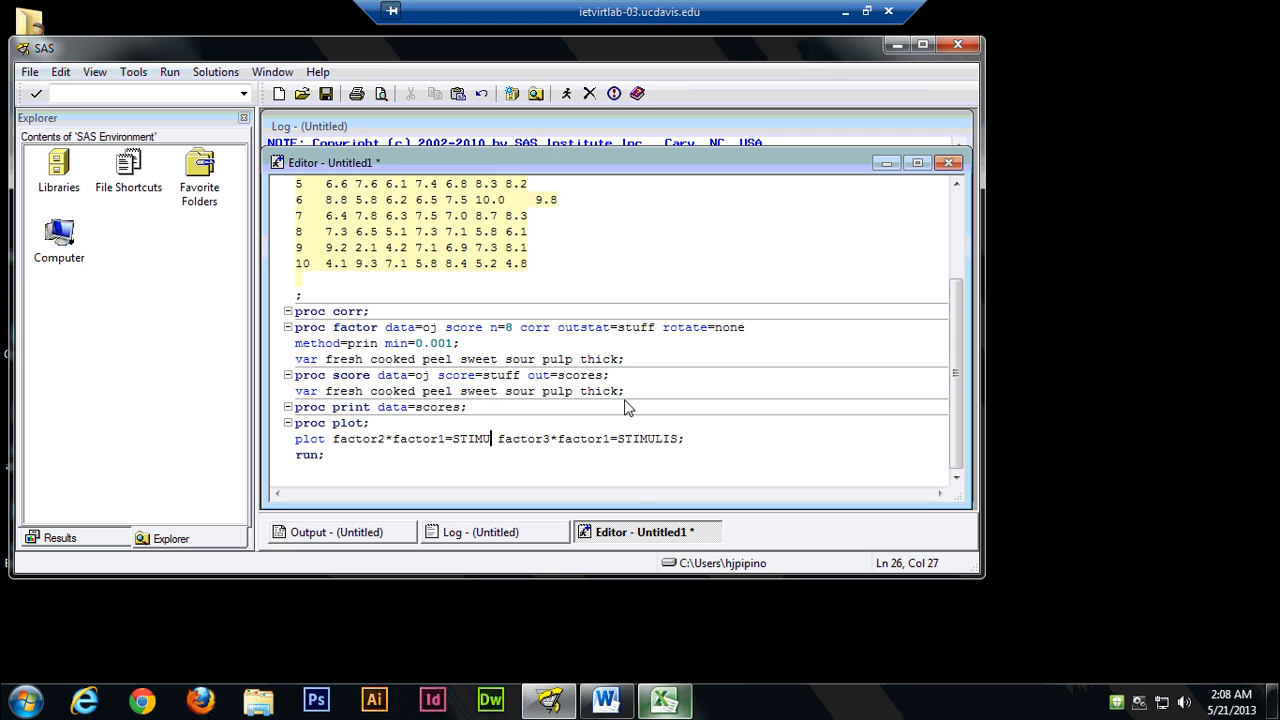
type("ojs")
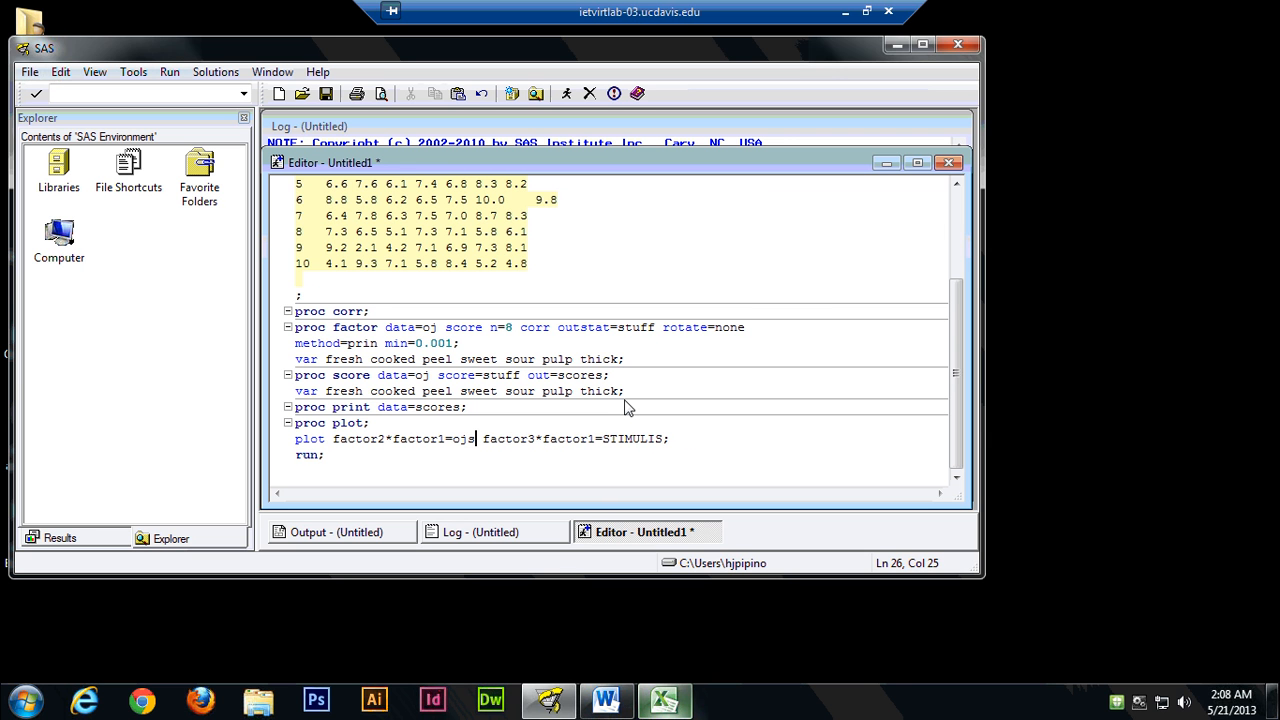
Replace STIMULIS with ojs in the factor3*factor1 request, keeping the closing semicolon.
left_click(663, 440)
key("BackSpace")
key("BackSpace")
key("BackSpace")
key("BackSpace")
key("BackSpace")
key("BackSpace")
key("BackSpace")
type("ojs")
Submit the completed orange juice PCA program.
left_click(390, 478)
left_click(385, 458)
scroll(385, 458, "up", 3)
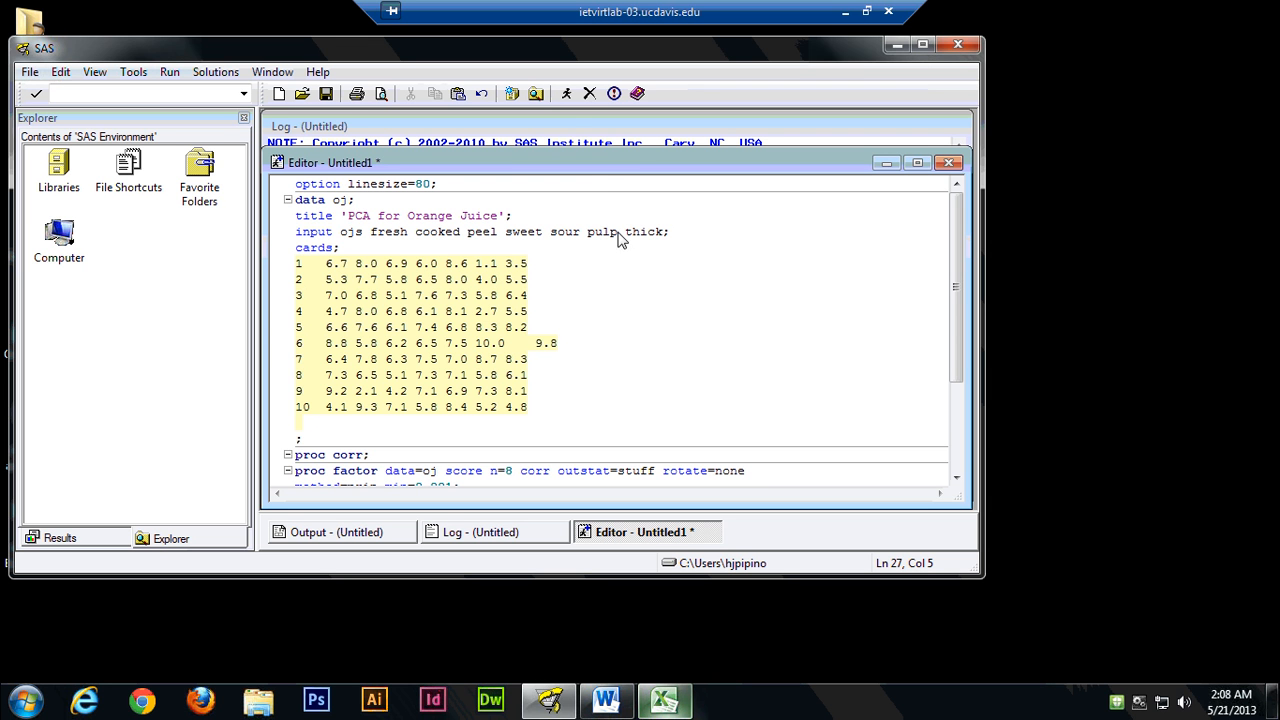
left_click(566, 97)
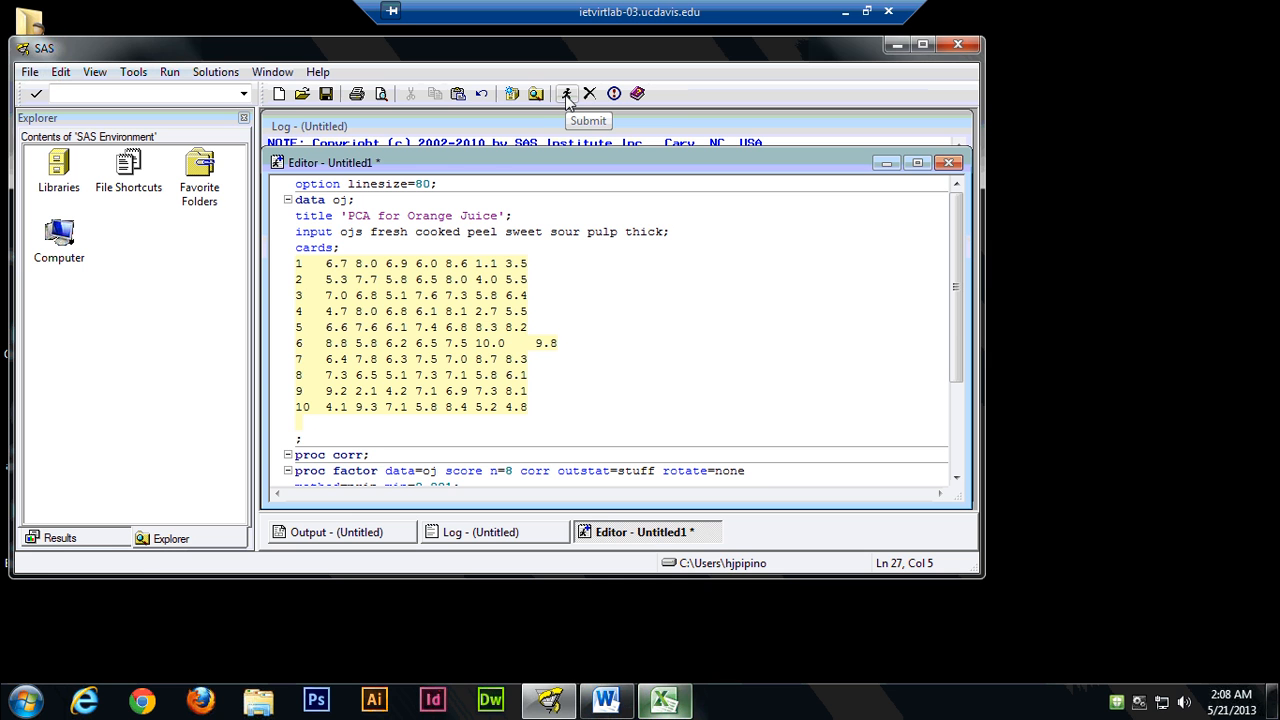
left_click(566, 95)
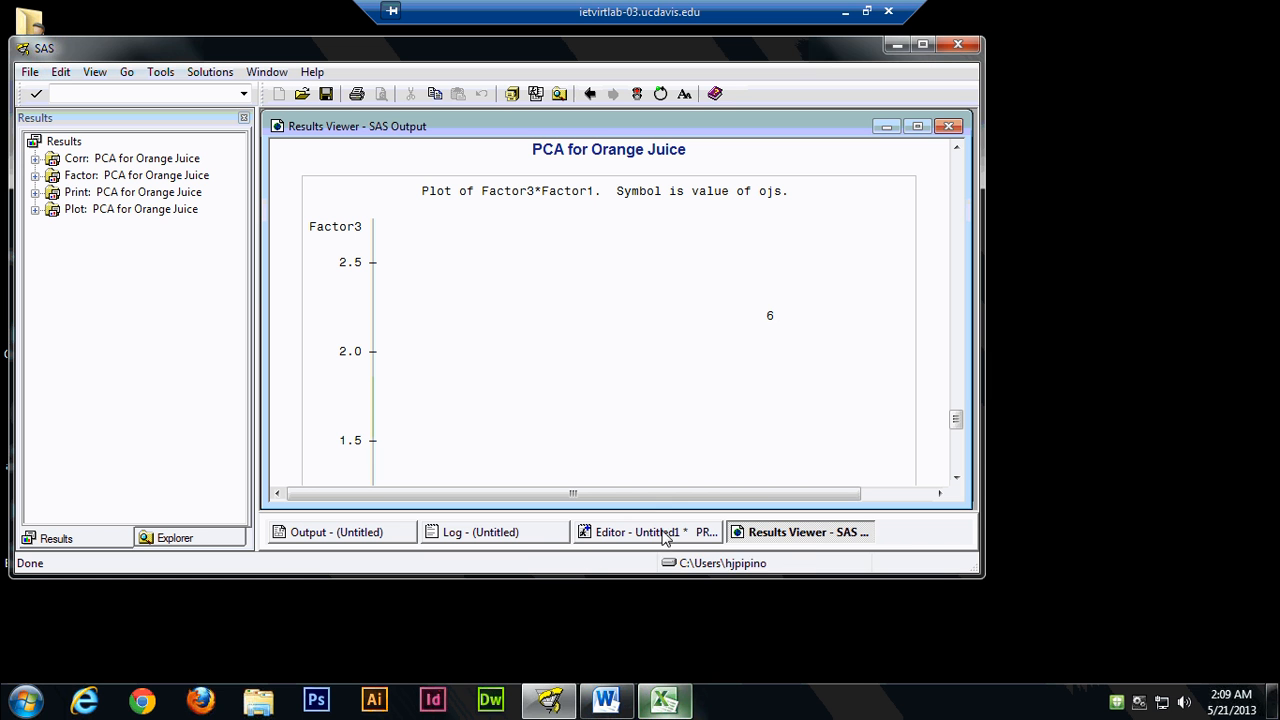
Open the log in a taller window and examine its notes from proc plot back up to the session start.
left_click(519, 538)
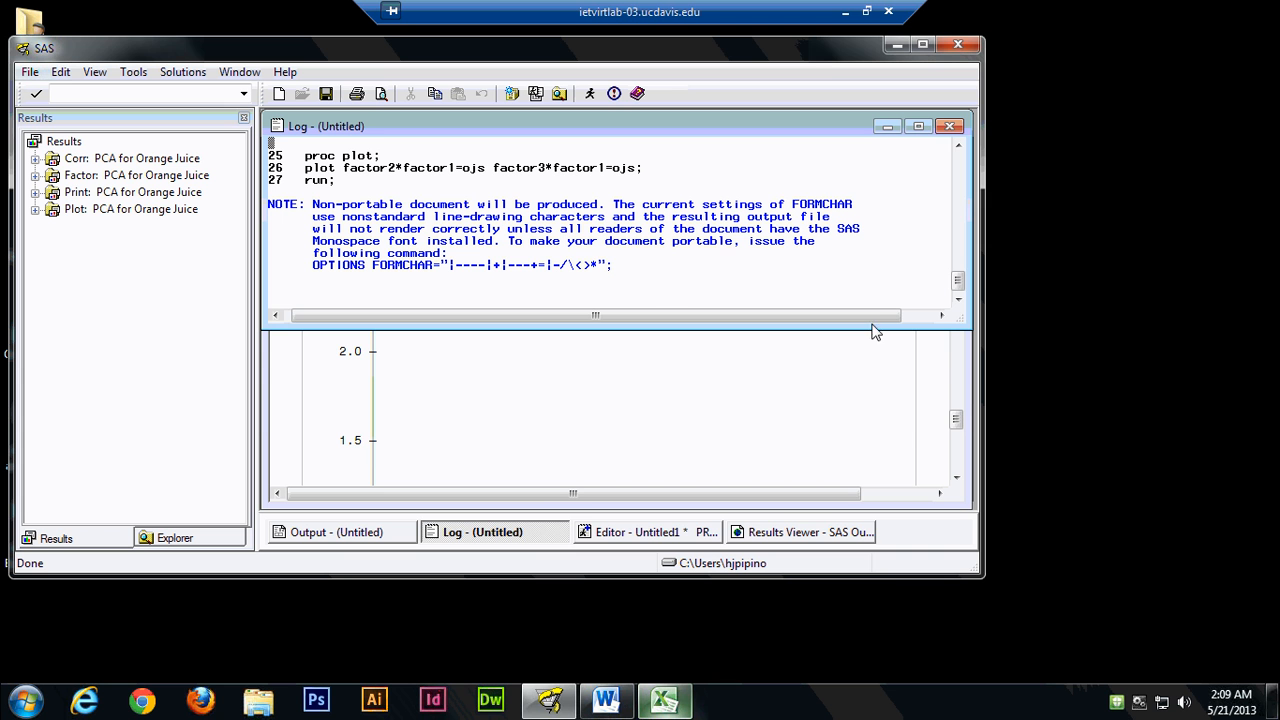
left_click_drag(863, 337, 867, 439)
left_click(959, 148)
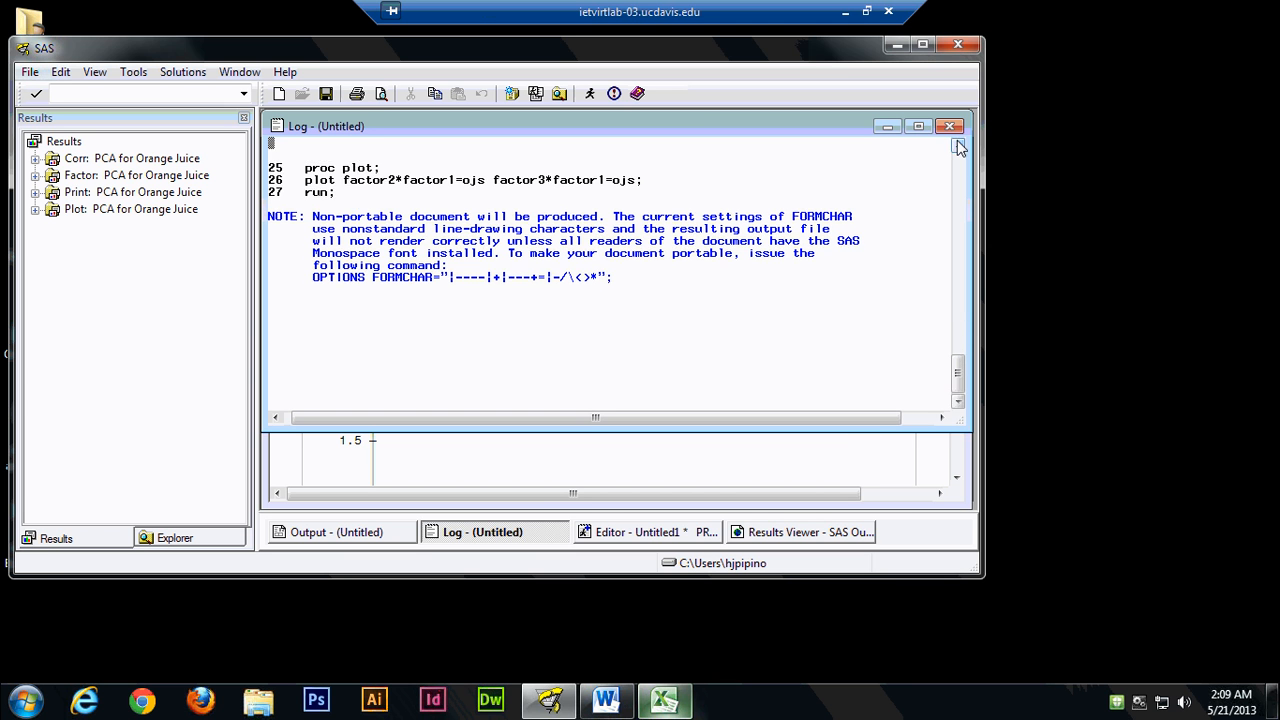
left_click(959, 148)
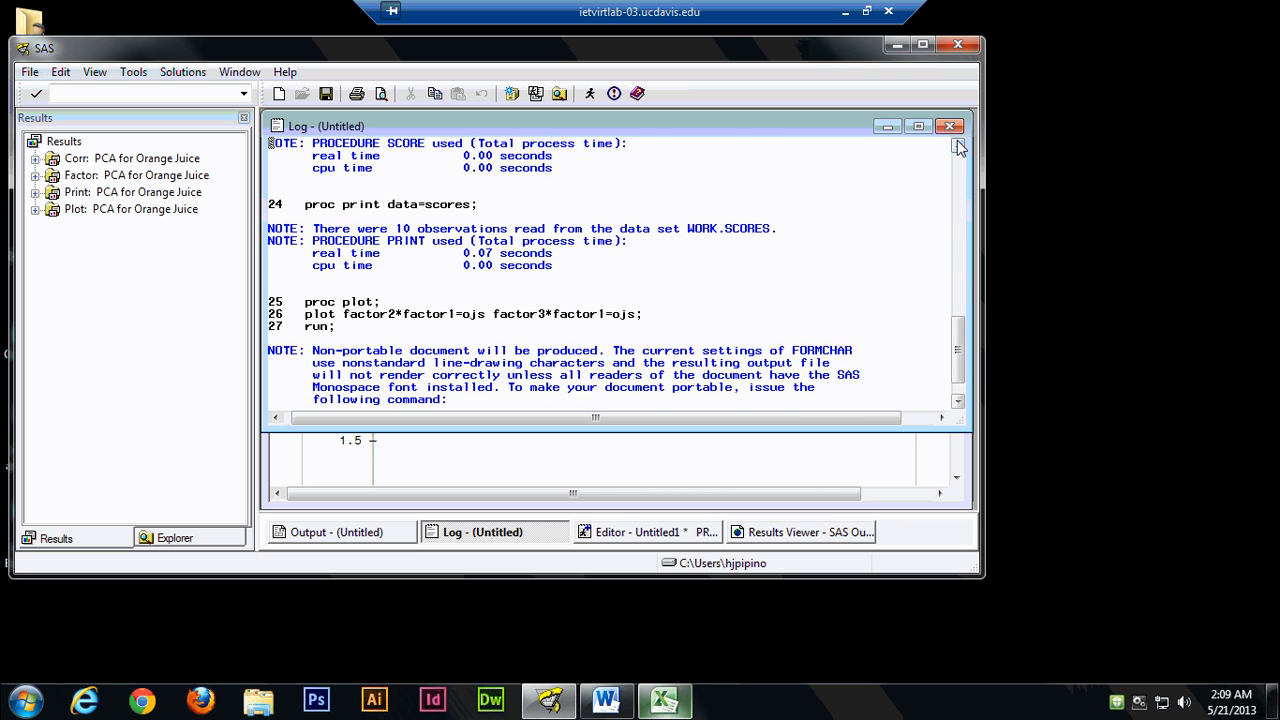
left_click(959, 148)
left_click(959, 148)
left_click(959, 148)
left_click(959, 148)
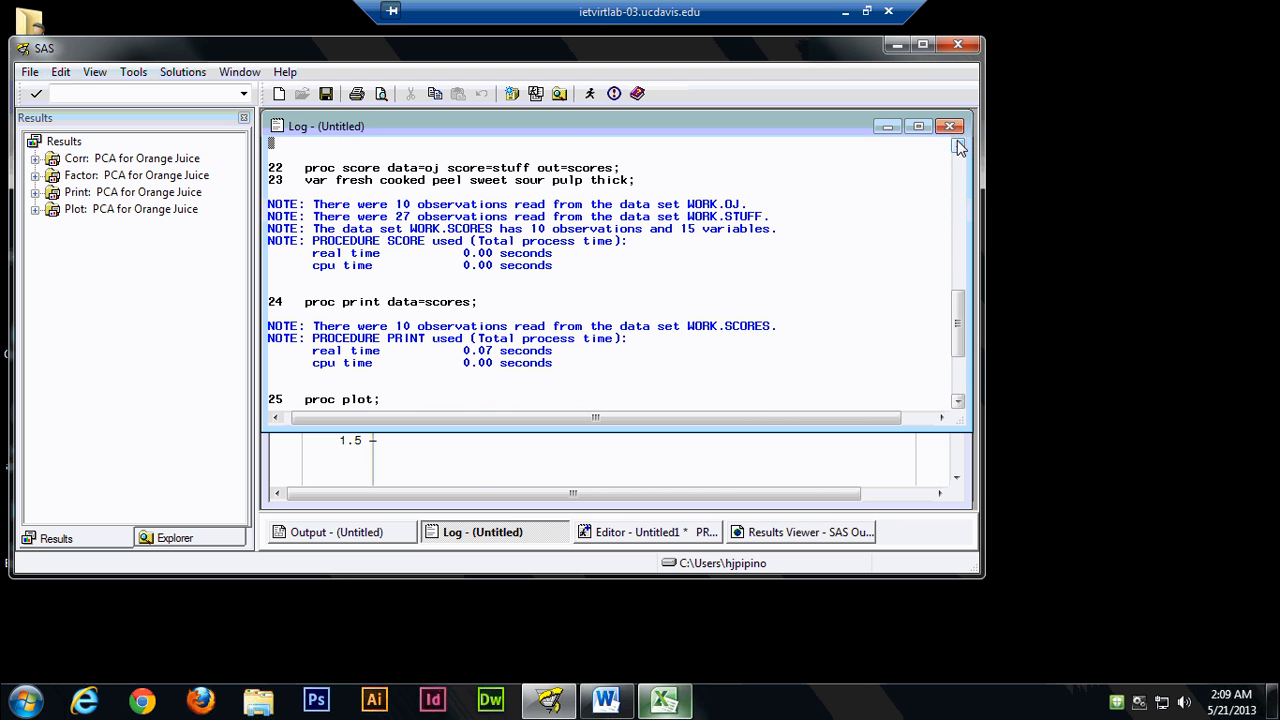
left_click(959, 148)
left_click(959, 148)
left_click(959, 148)
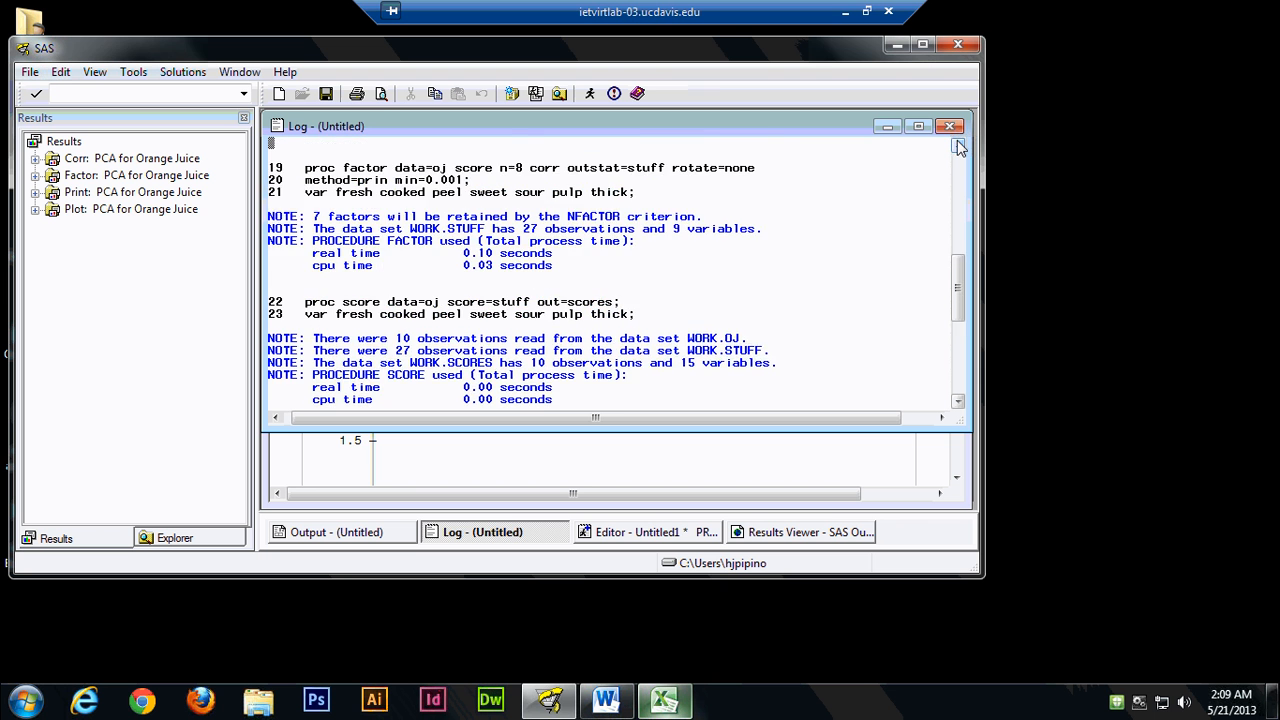
left_click(959, 148)
left_click(959, 148)
left_click(959, 148)
left_click(959, 148)
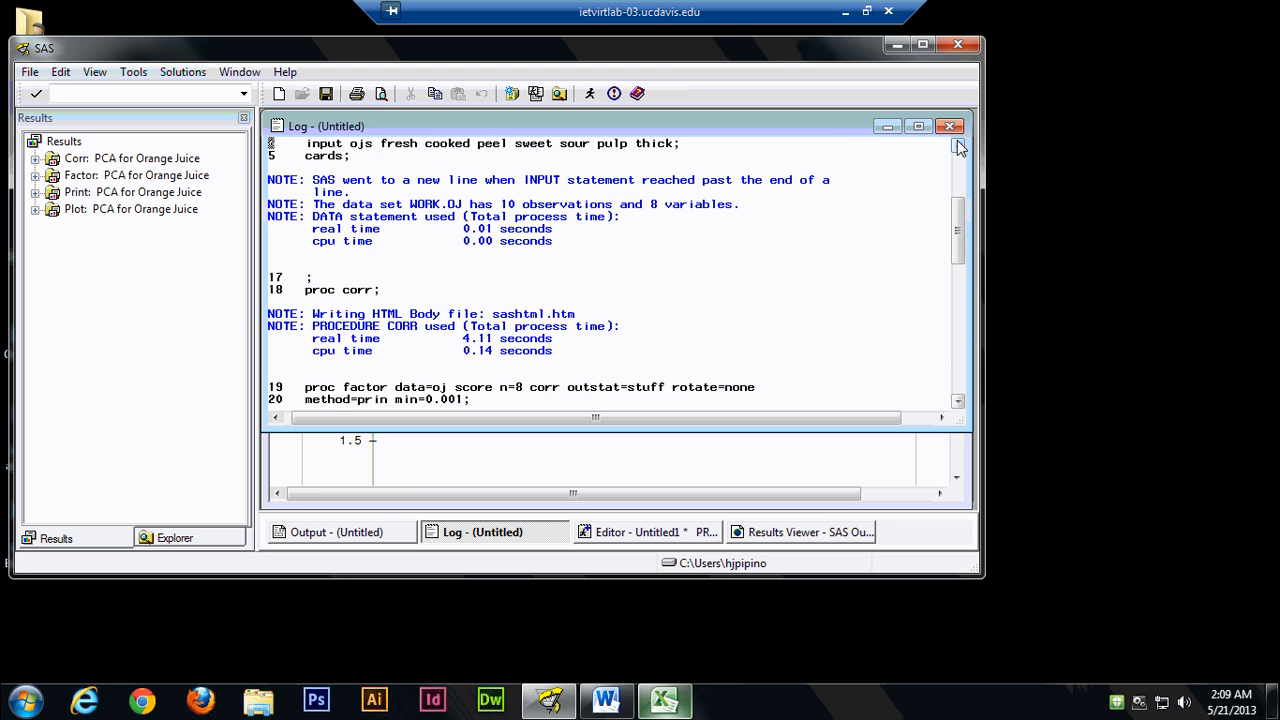
left_click(959, 148)
left_click(959, 148)
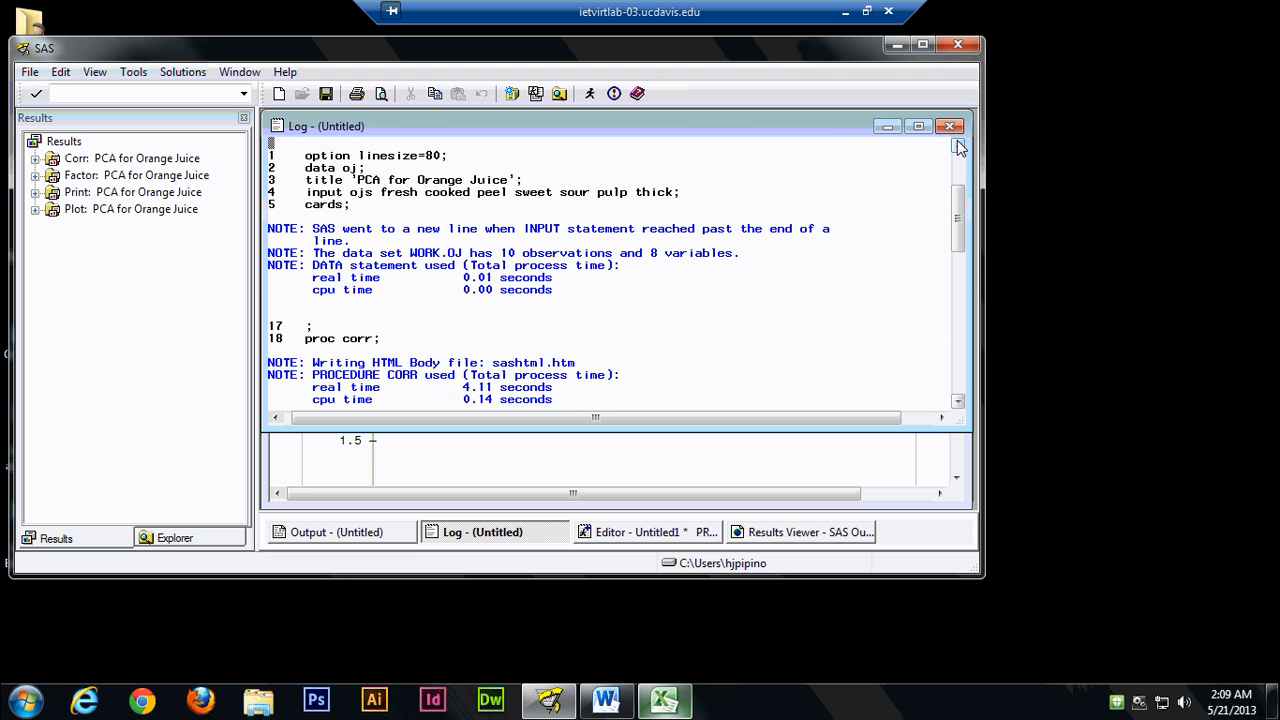
left_click(959, 148)
left_click(959, 148)
left_click(959, 148)
left_click(959, 148)
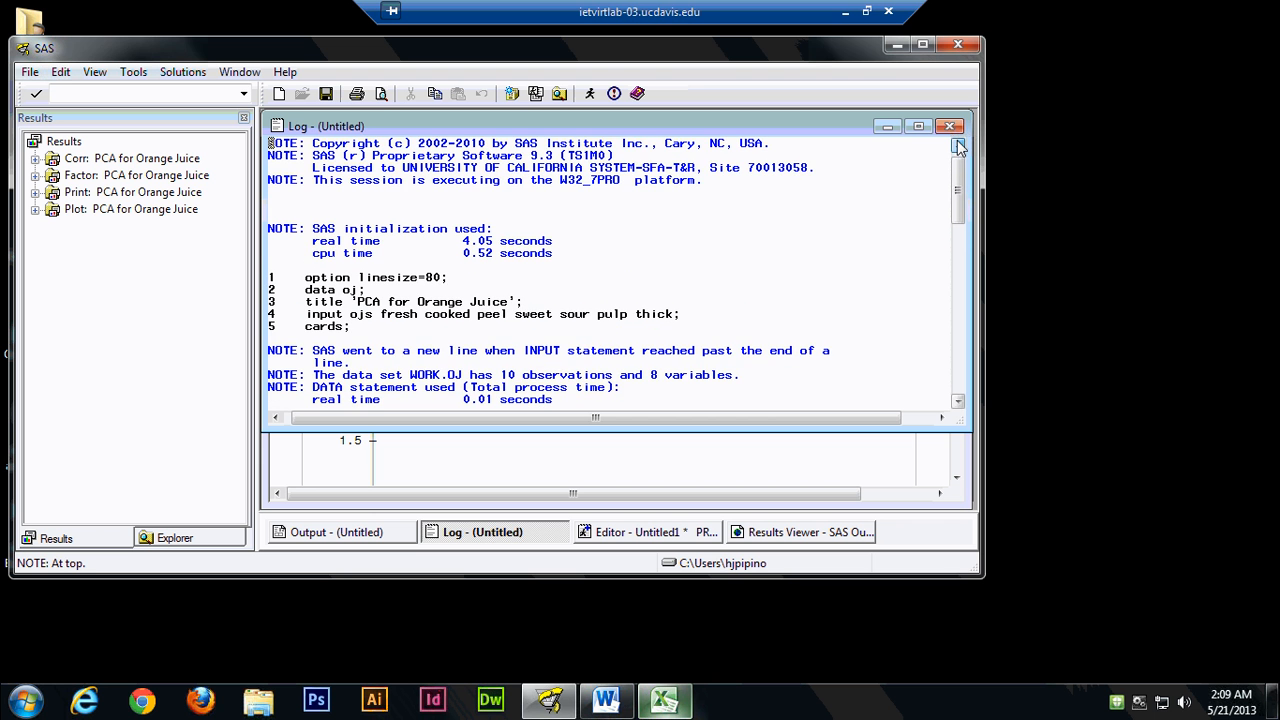
Recheck the log notes from the data step down to proc score for errors.
left_click(958, 405)
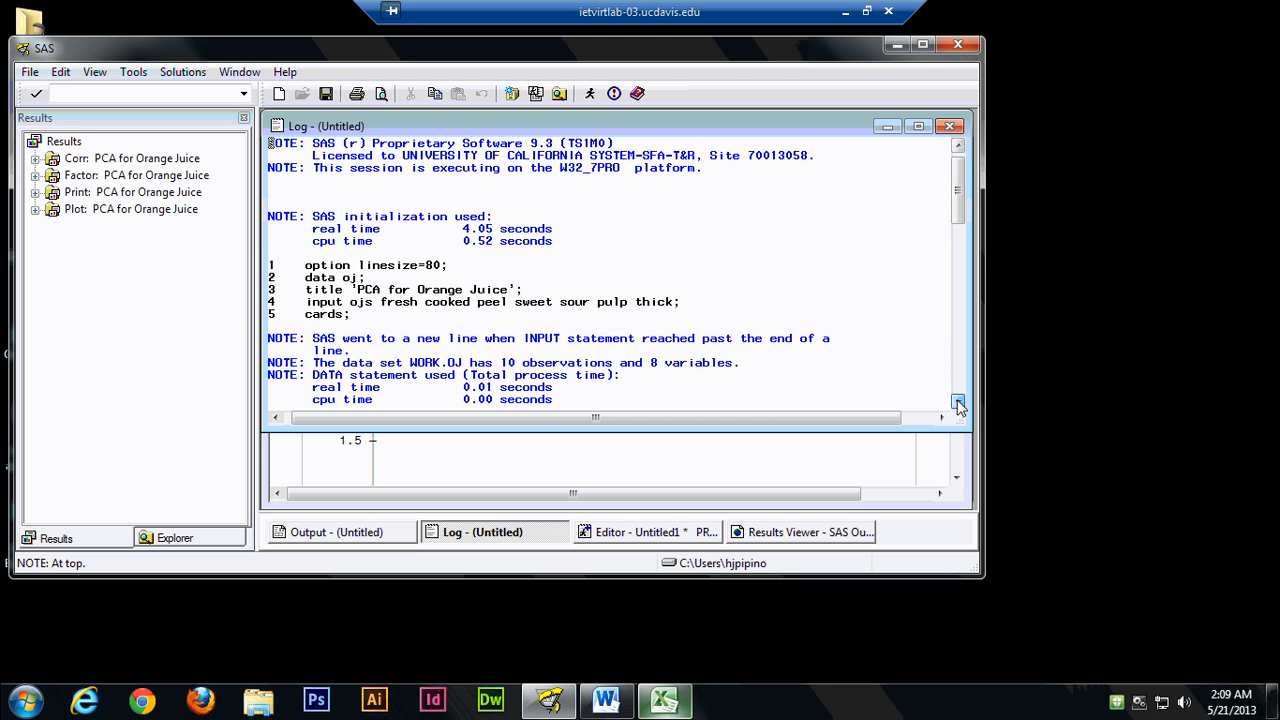
left_click(958, 405)
left_click(958, 405)
left_click(958, 405)
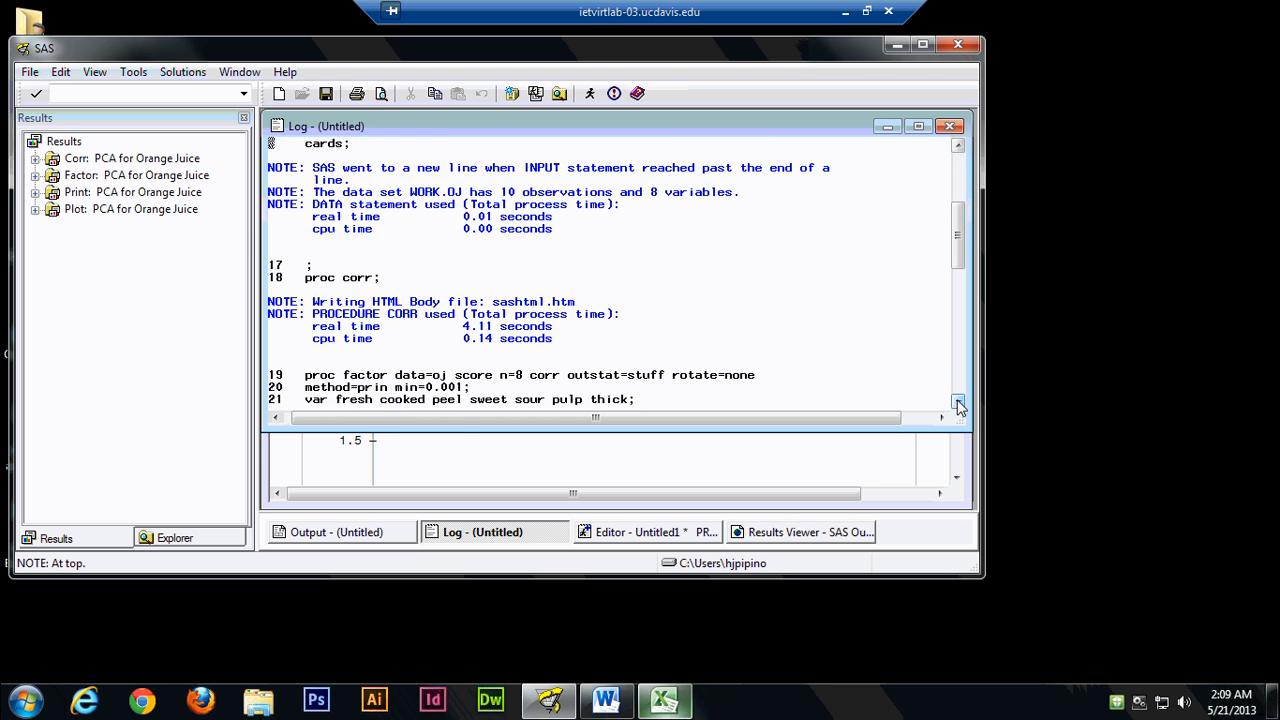
left_click(958, 405)
left_click(958, 405)
left_click(958, 405)
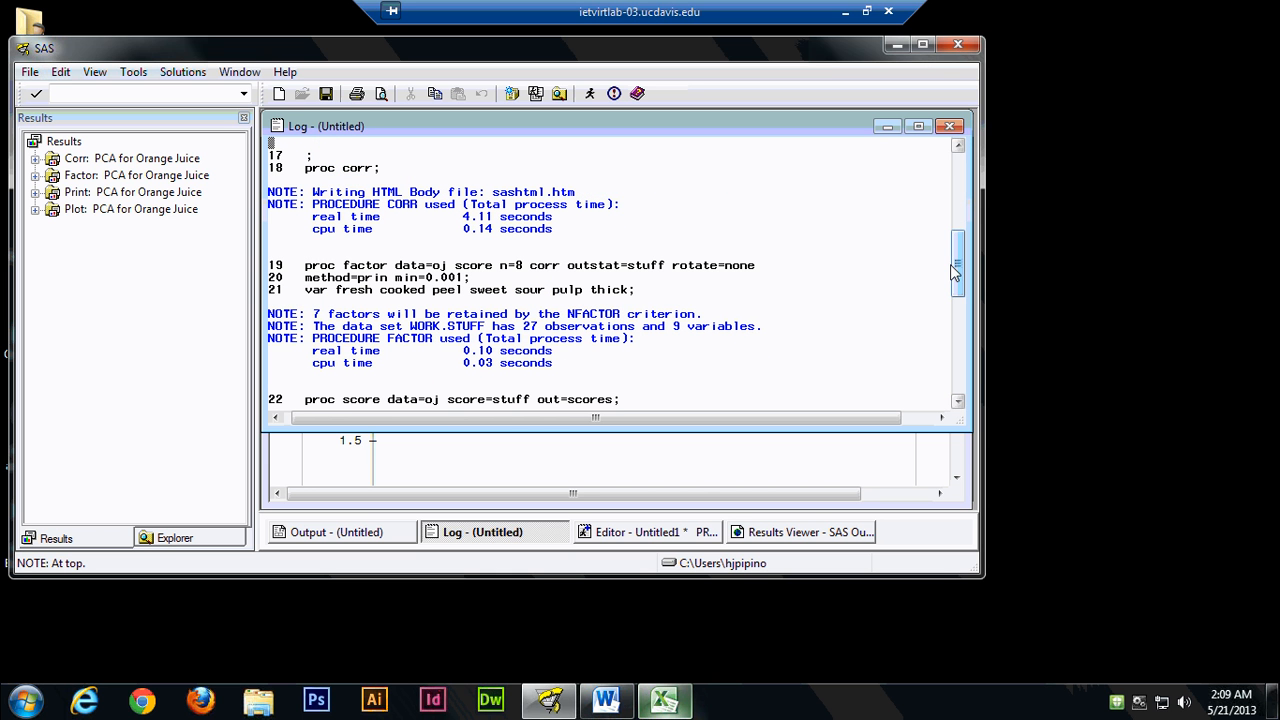
left_click(959, 403)
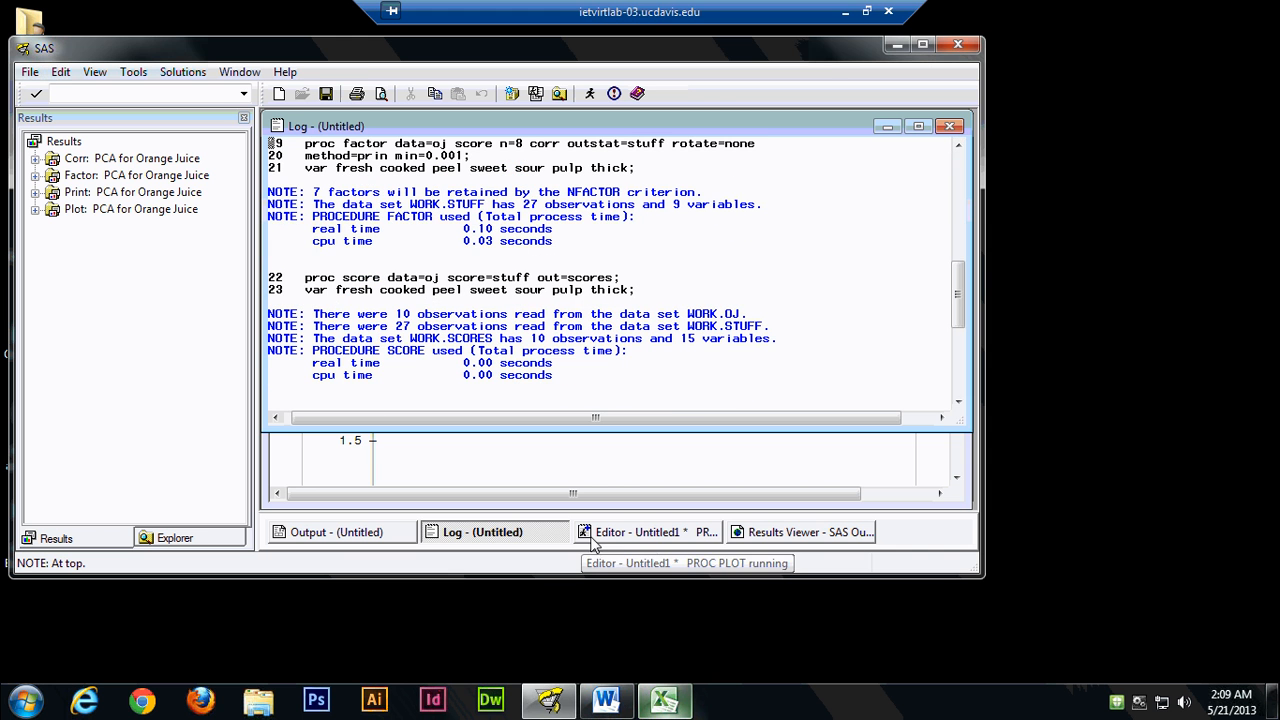
Examine the results output from the CORR procedure's statistics and correlations down to the FACTOR procedure's correlation table.
left_click(773, 535)
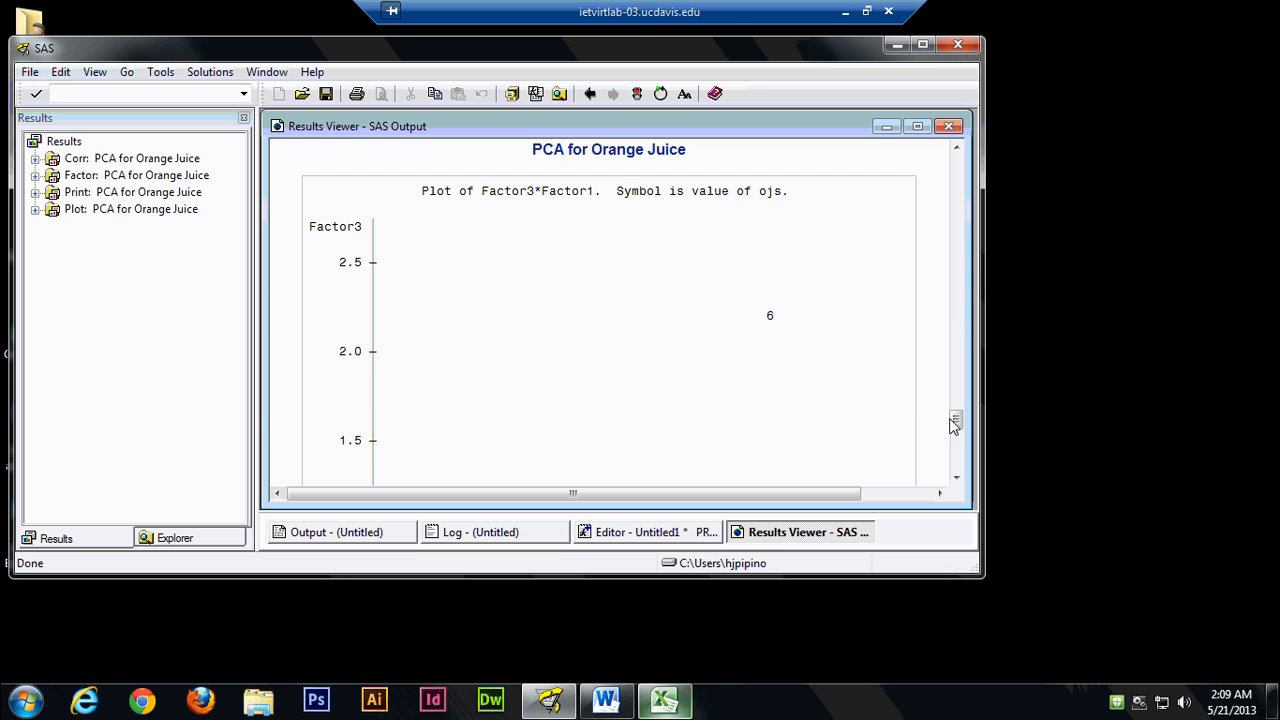
left_click_drag(955, 420, 958, 160)
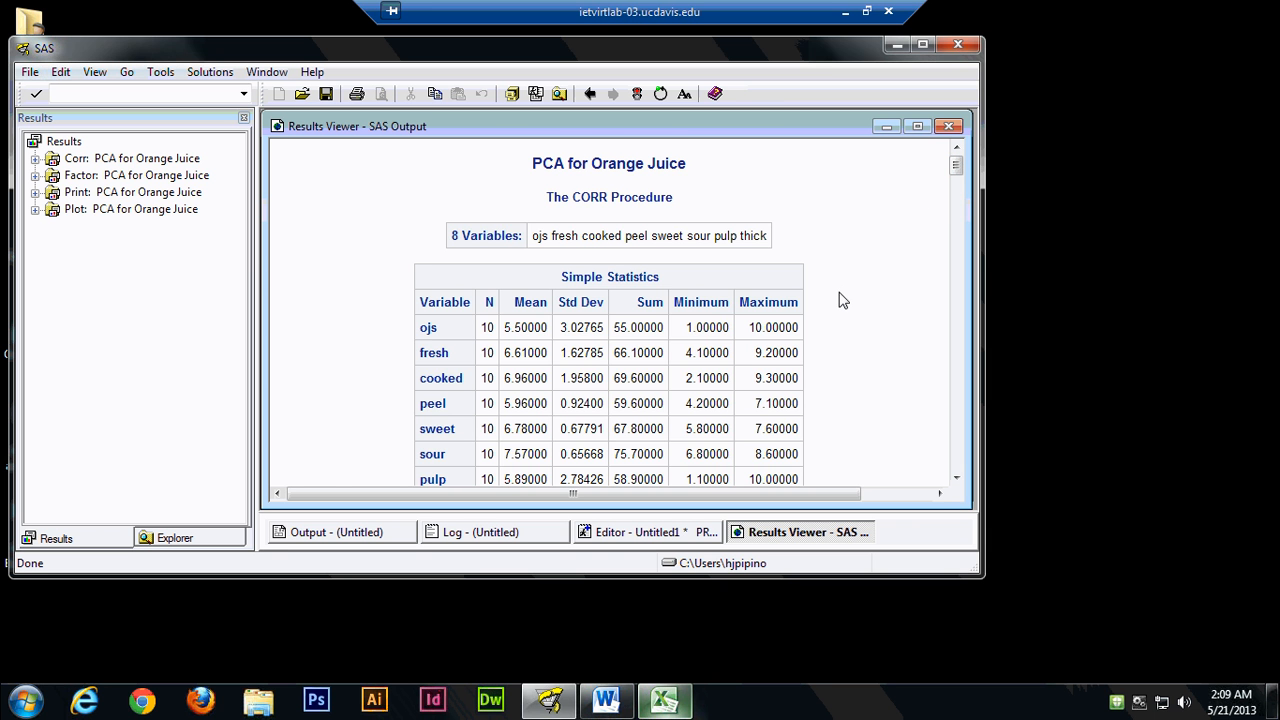
scroll(840, 301, "down", 5)
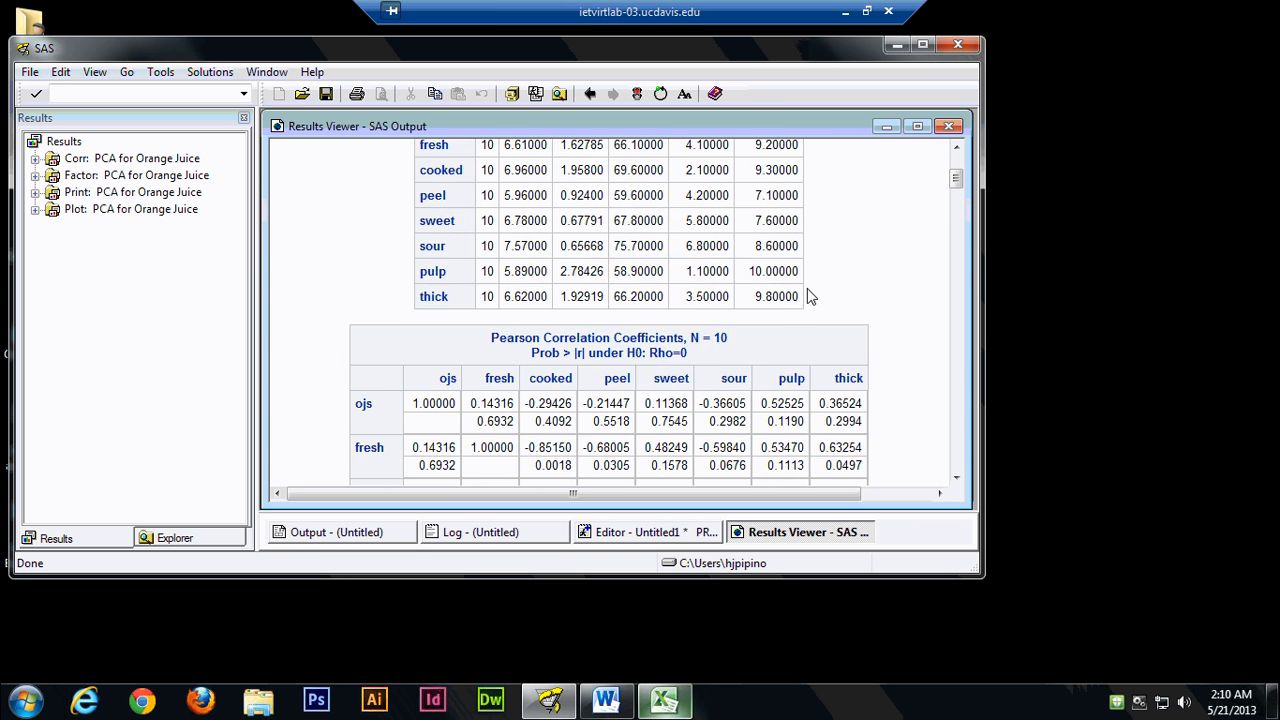
scroll(418, 290, "down", 6)
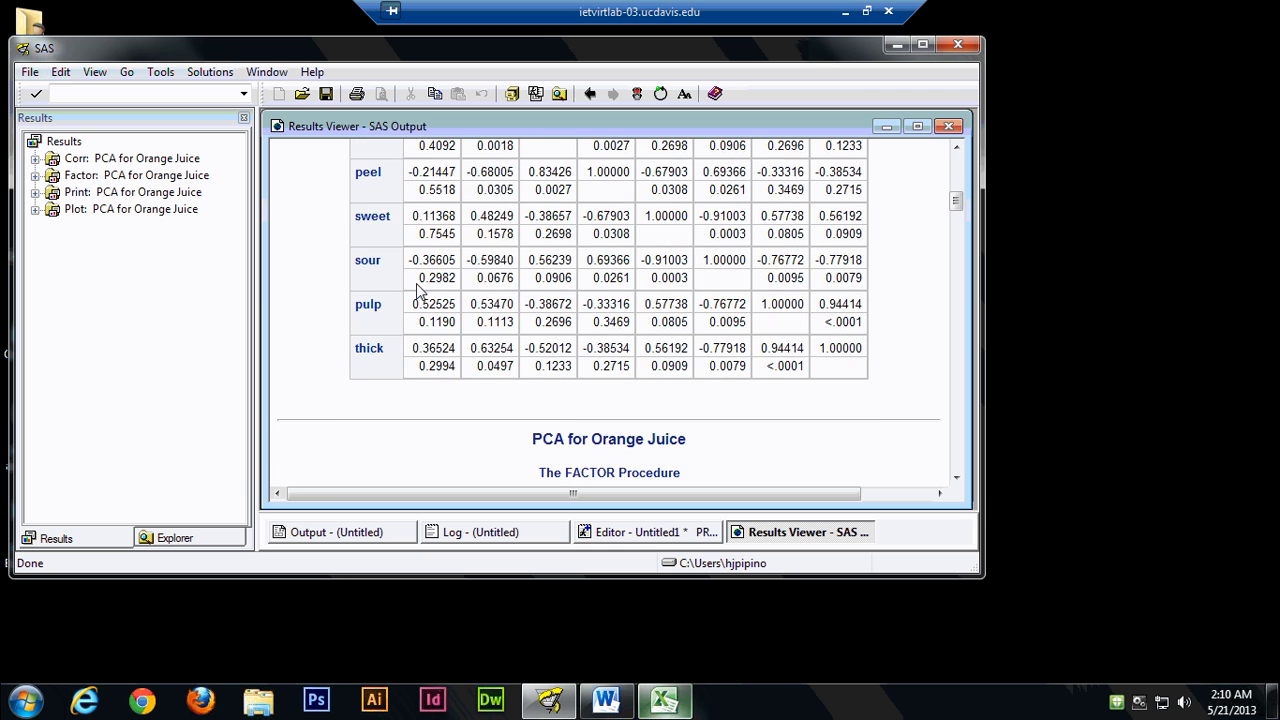
scroll(418, 290, "down", 5)
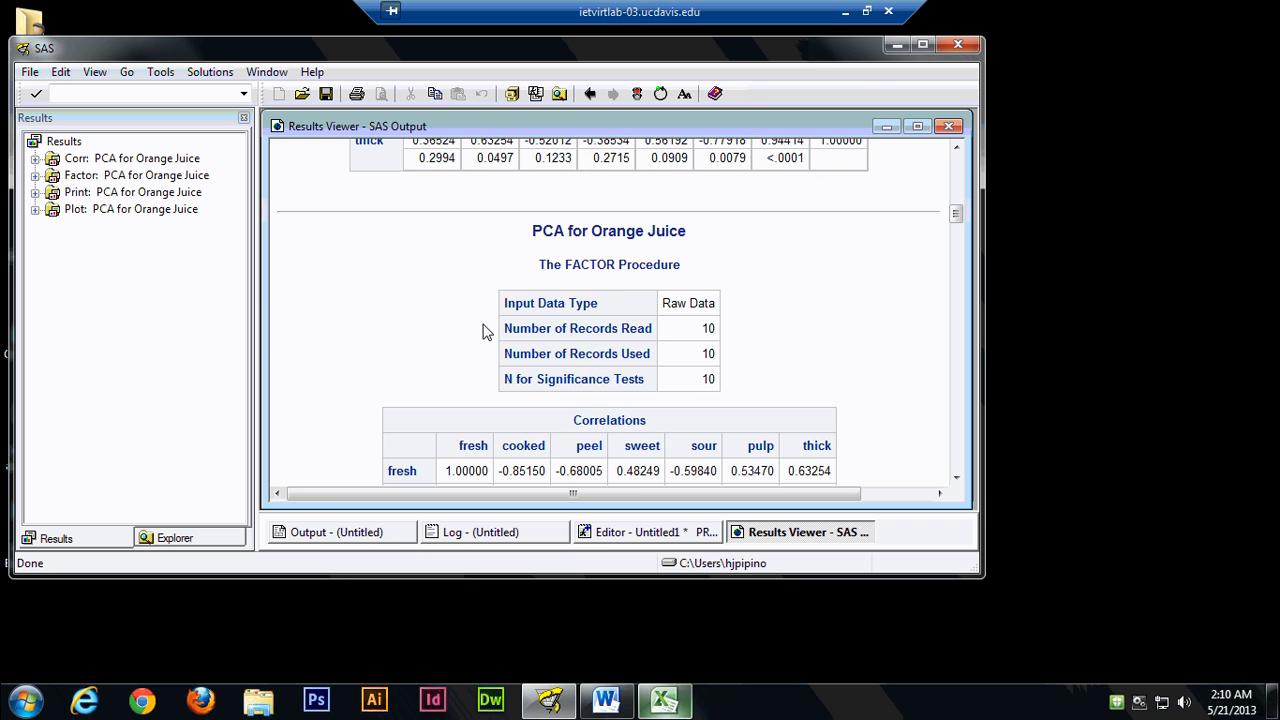
scroll(458, 332, "down", 1)
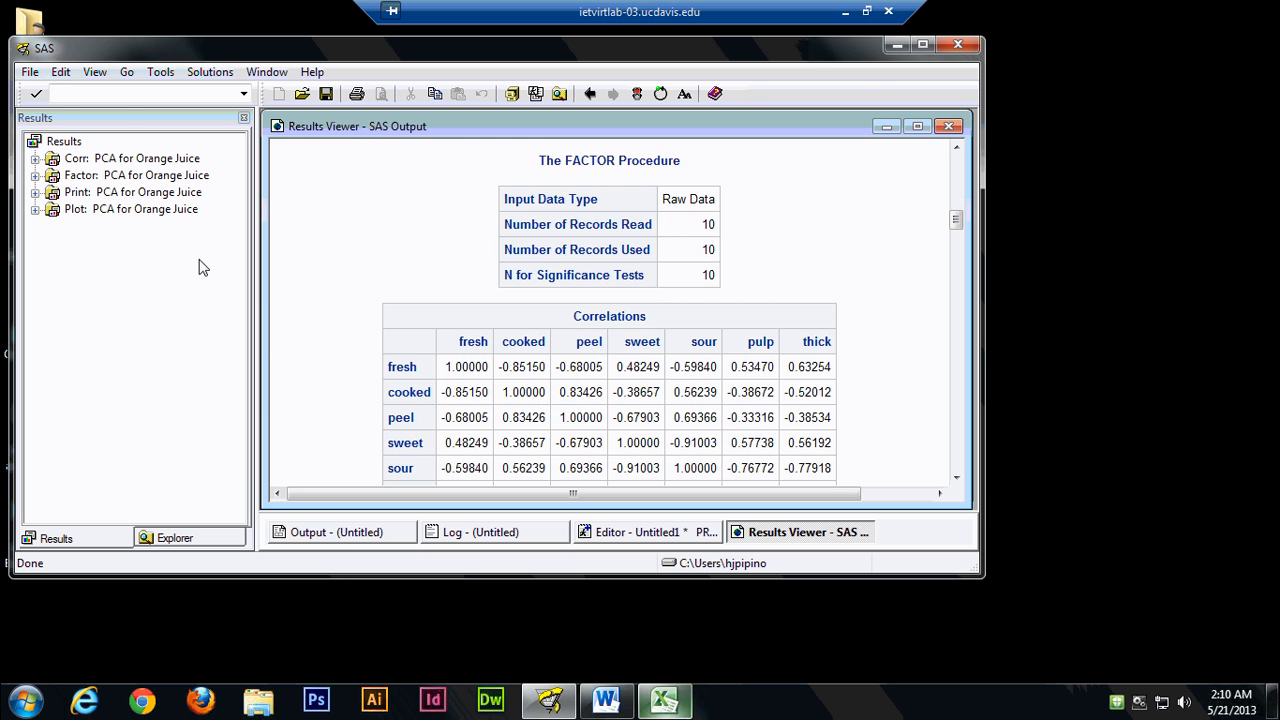
left_click(28, 72)
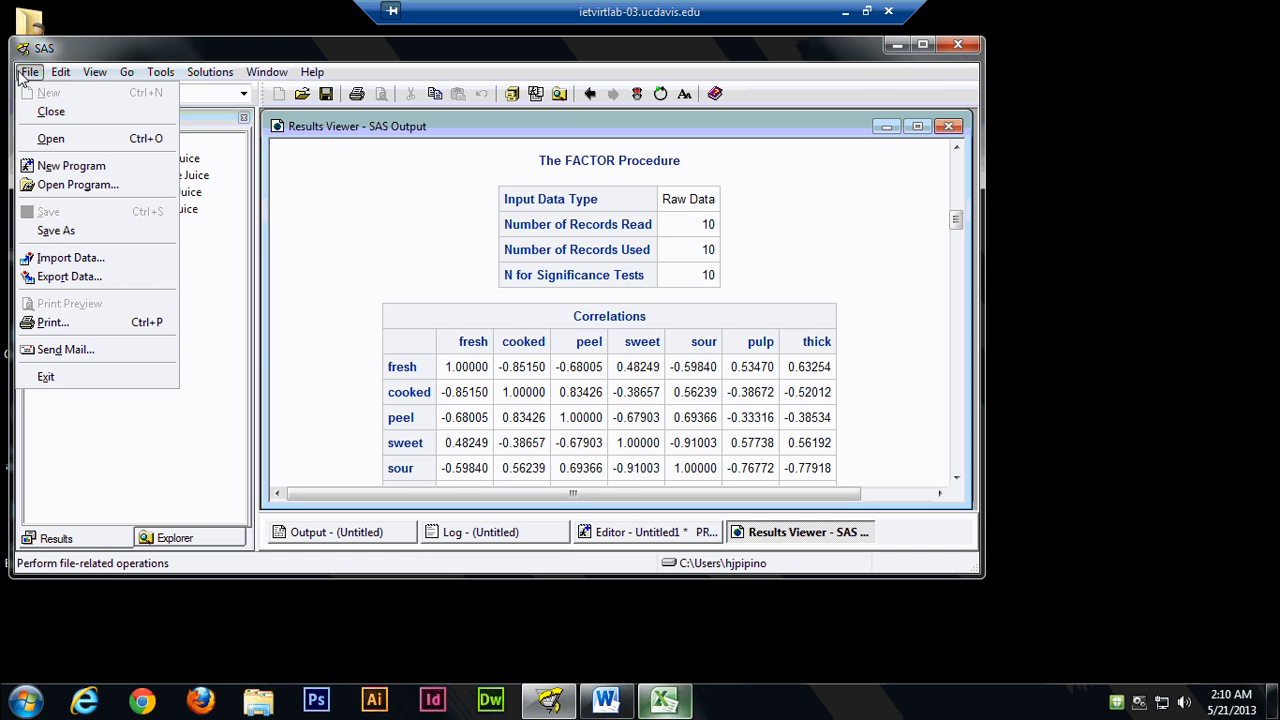
left_click(226, 42)
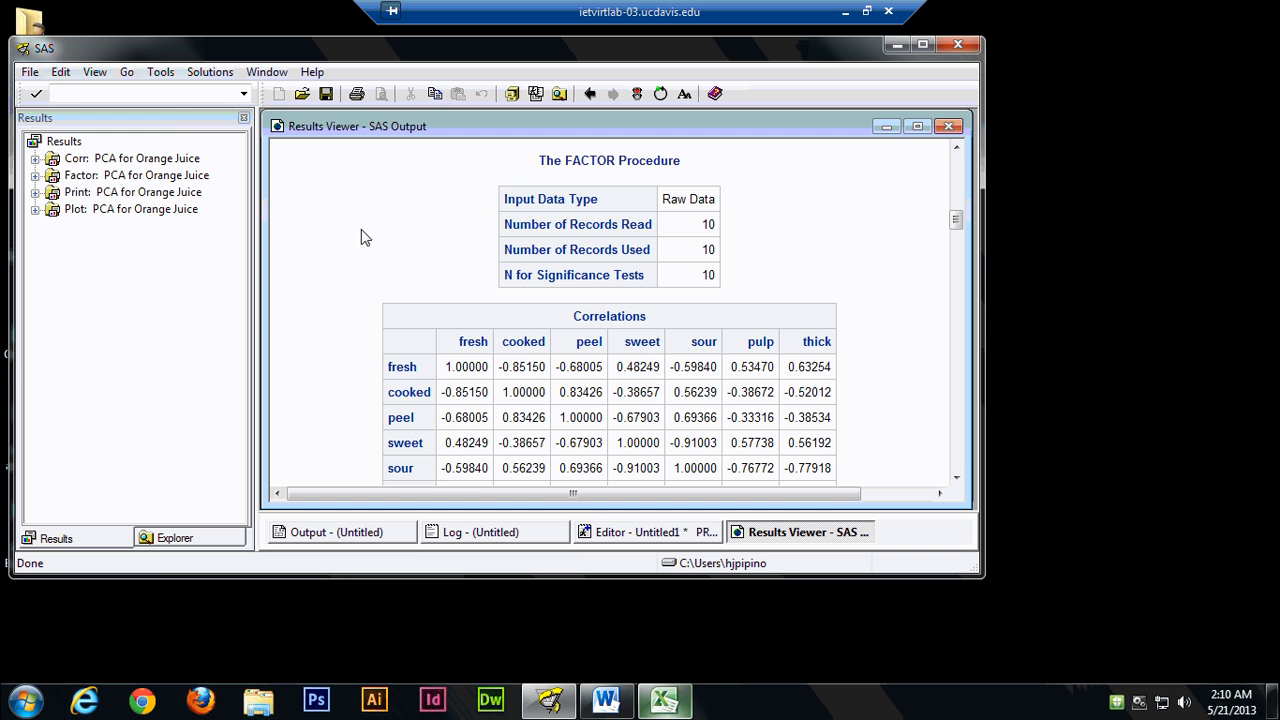
left_click(30, 72)
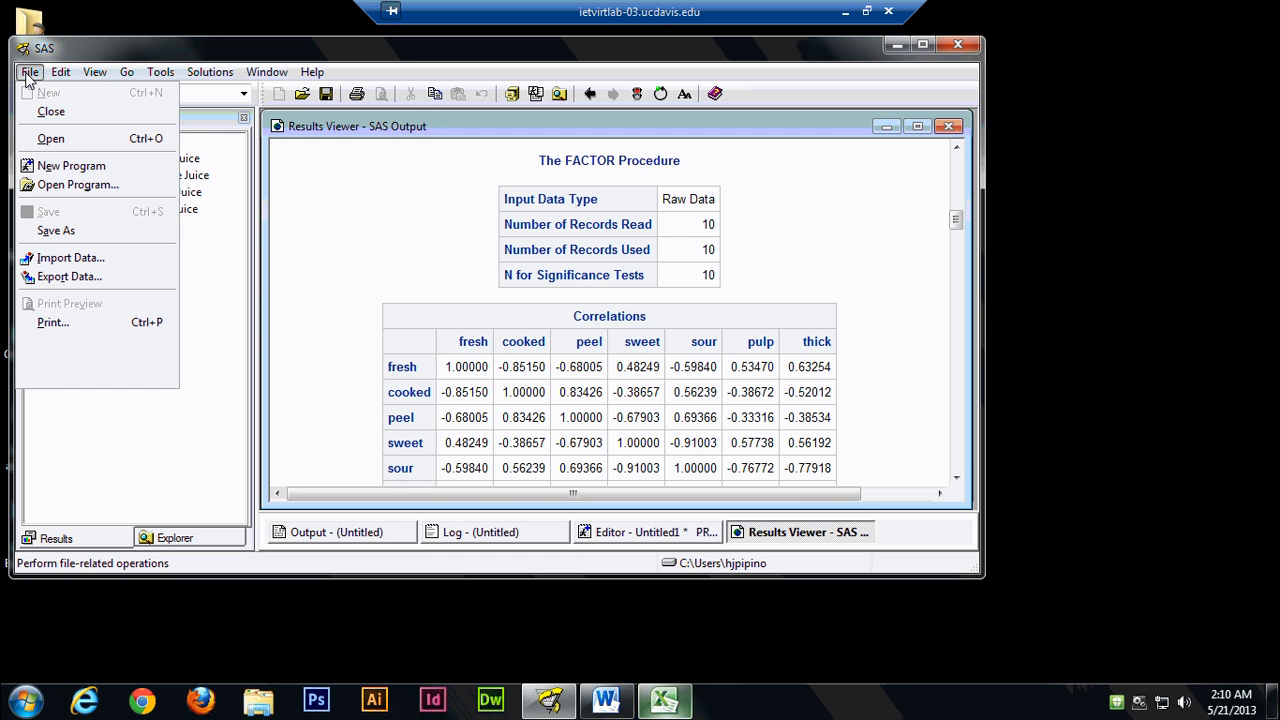
left_click(62, 231)
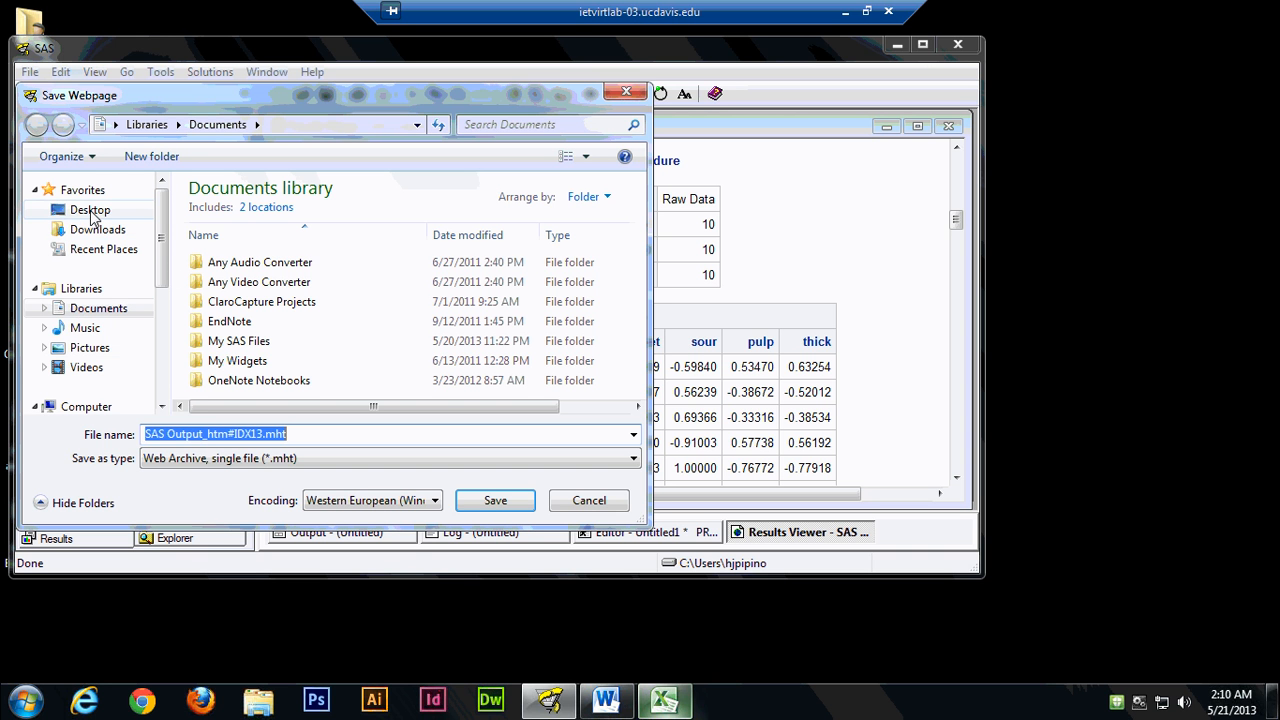
left_click(90, 210)
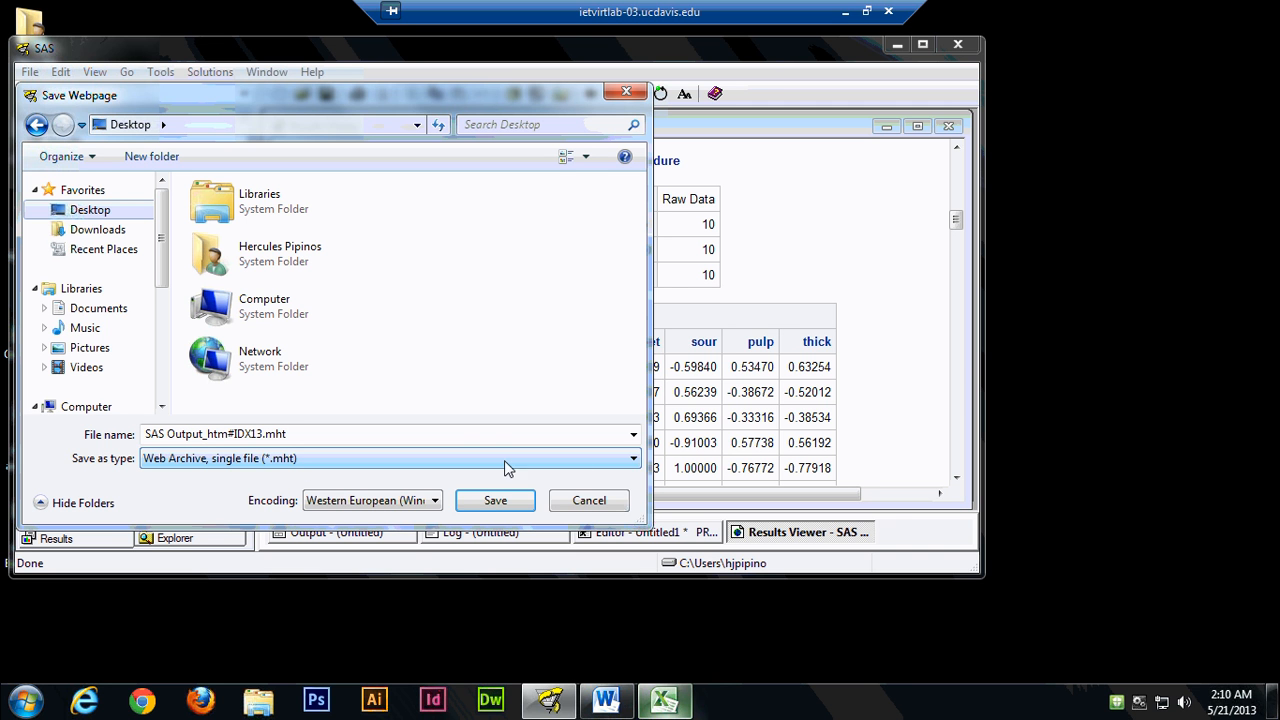
left_click(634, 459)
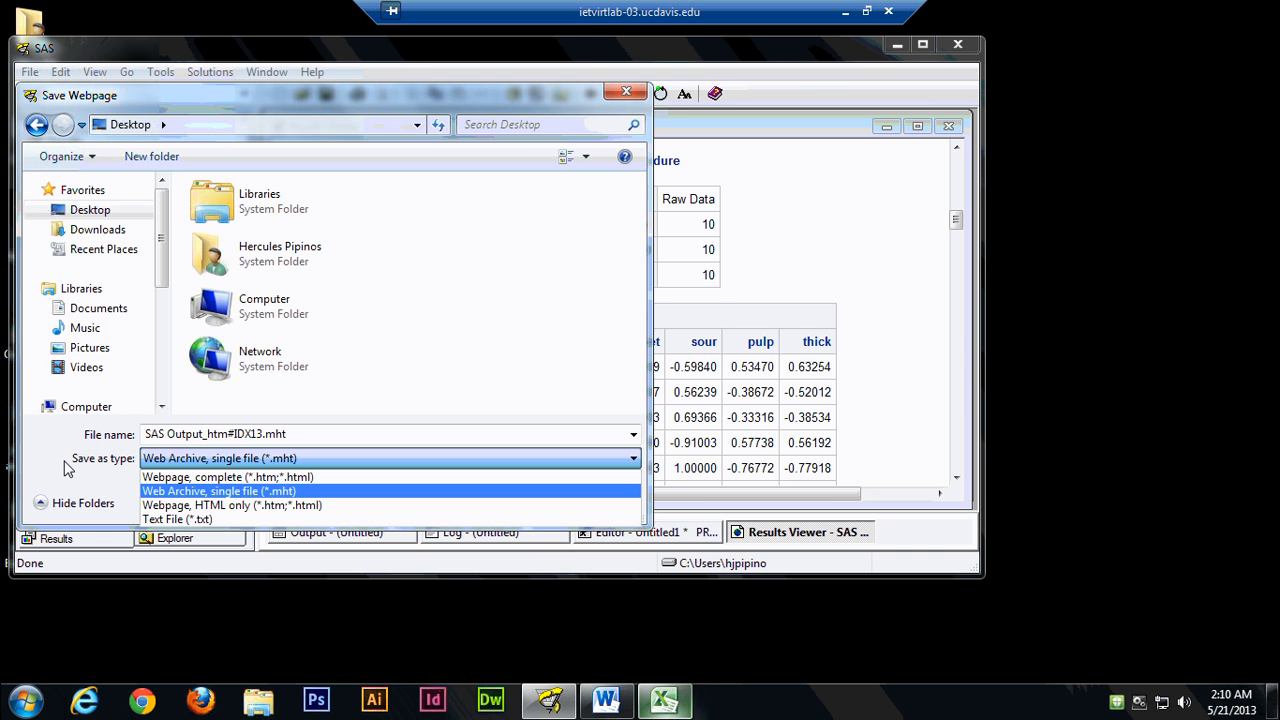
left_click(66, 468)
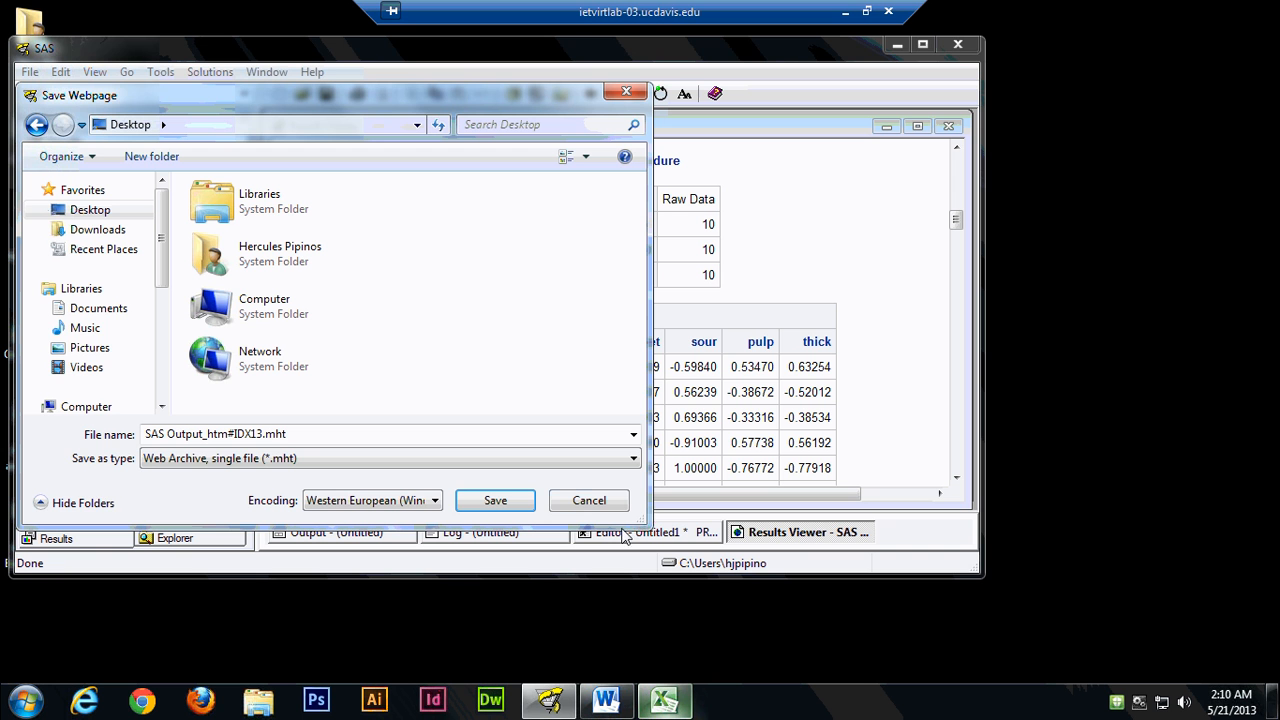
left_click(589, 500)
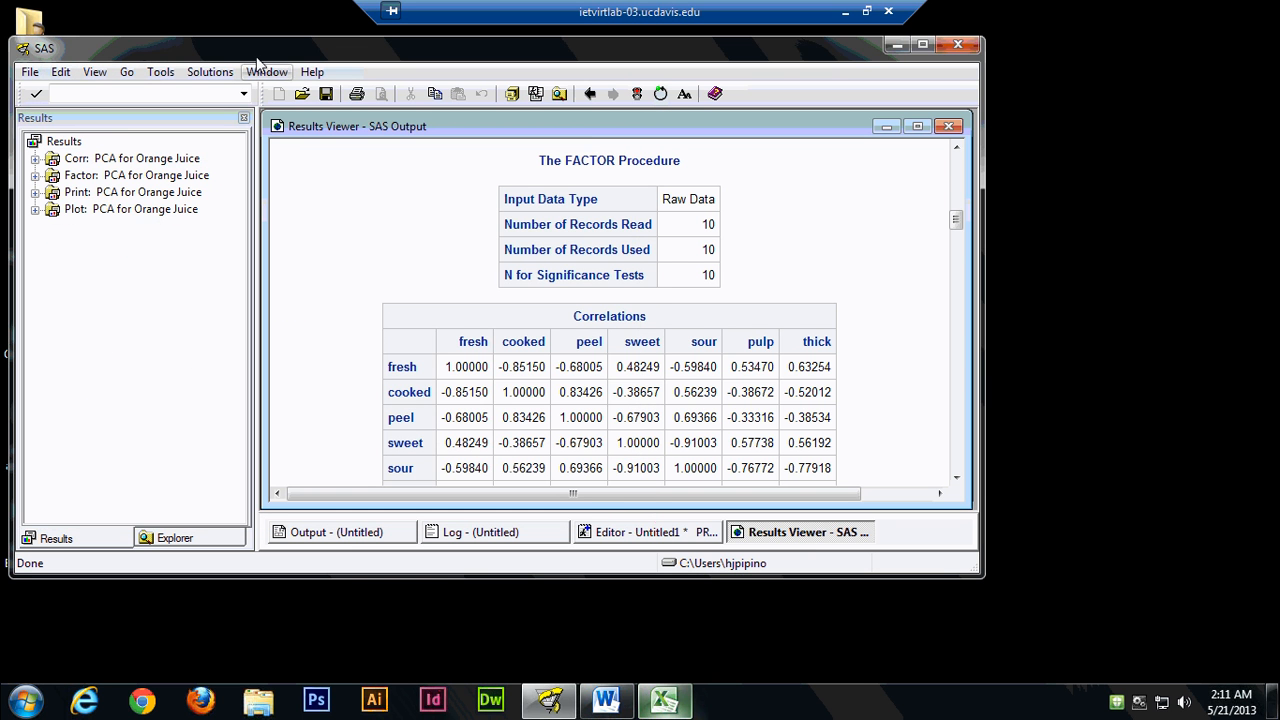
Print all pages of the results output to the Adobe PDF printer.
left_click(34, 73)
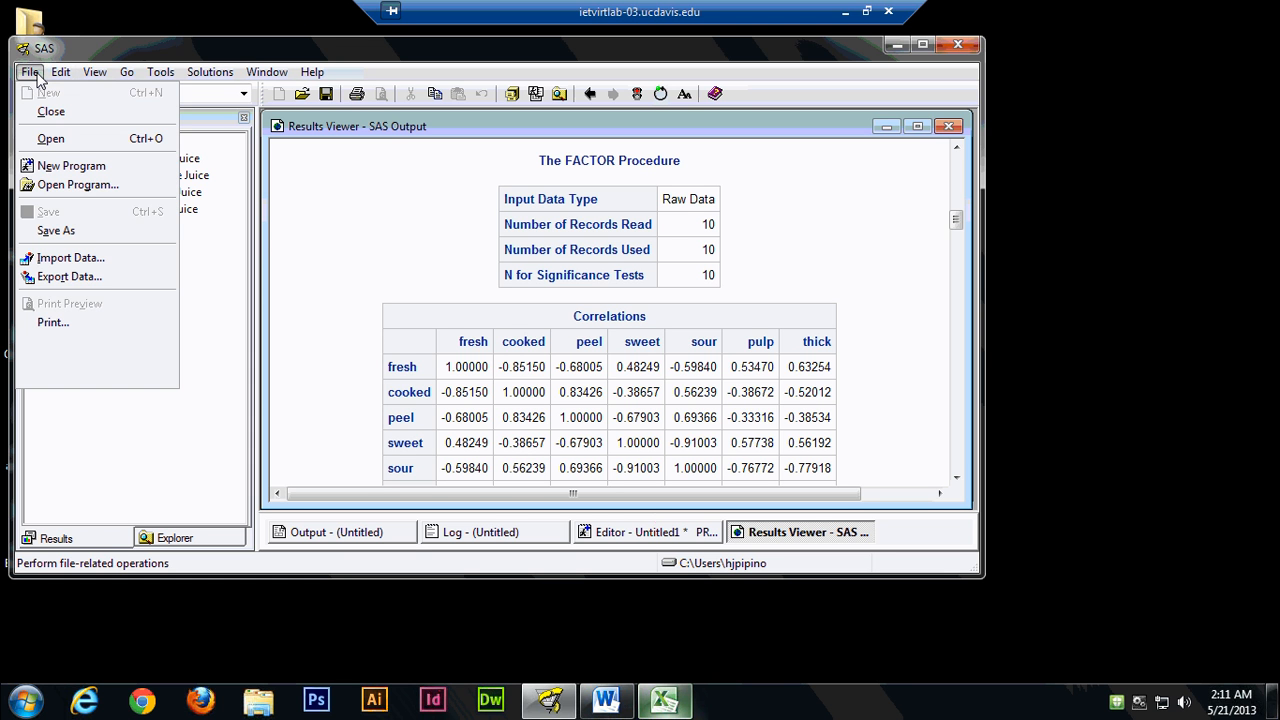
left_click(70, 323)
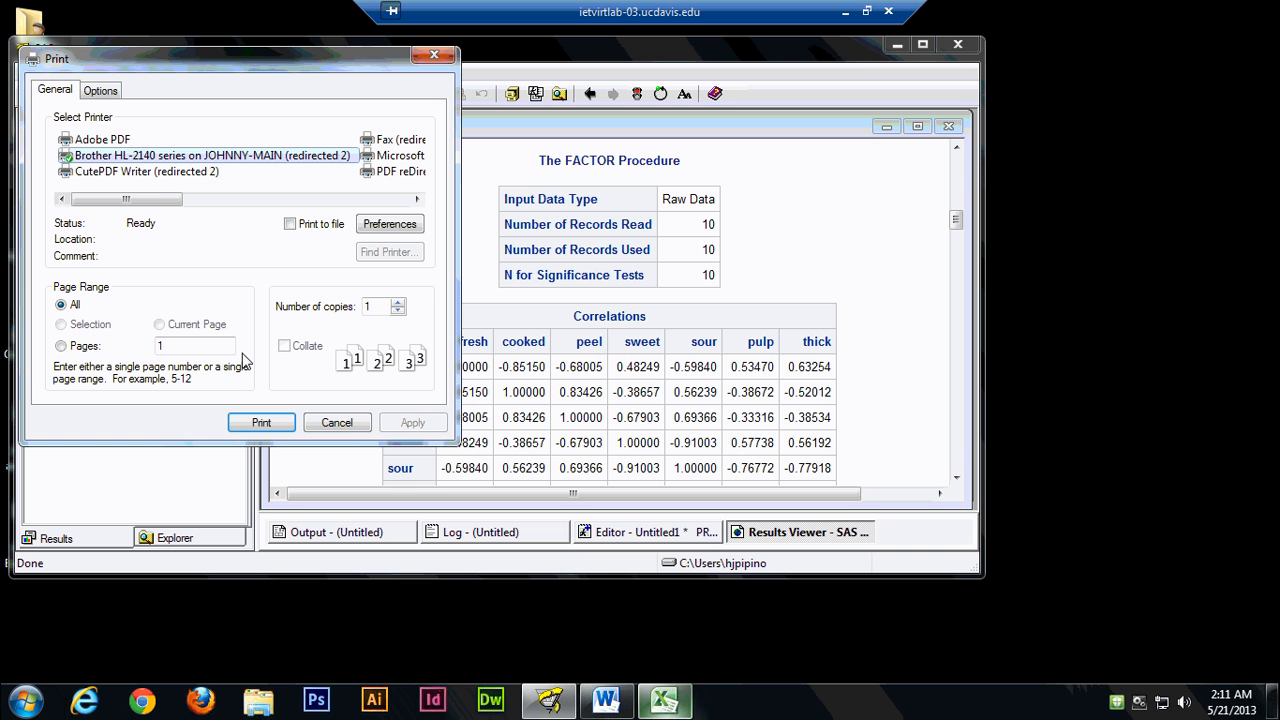
left_click(107, 141)
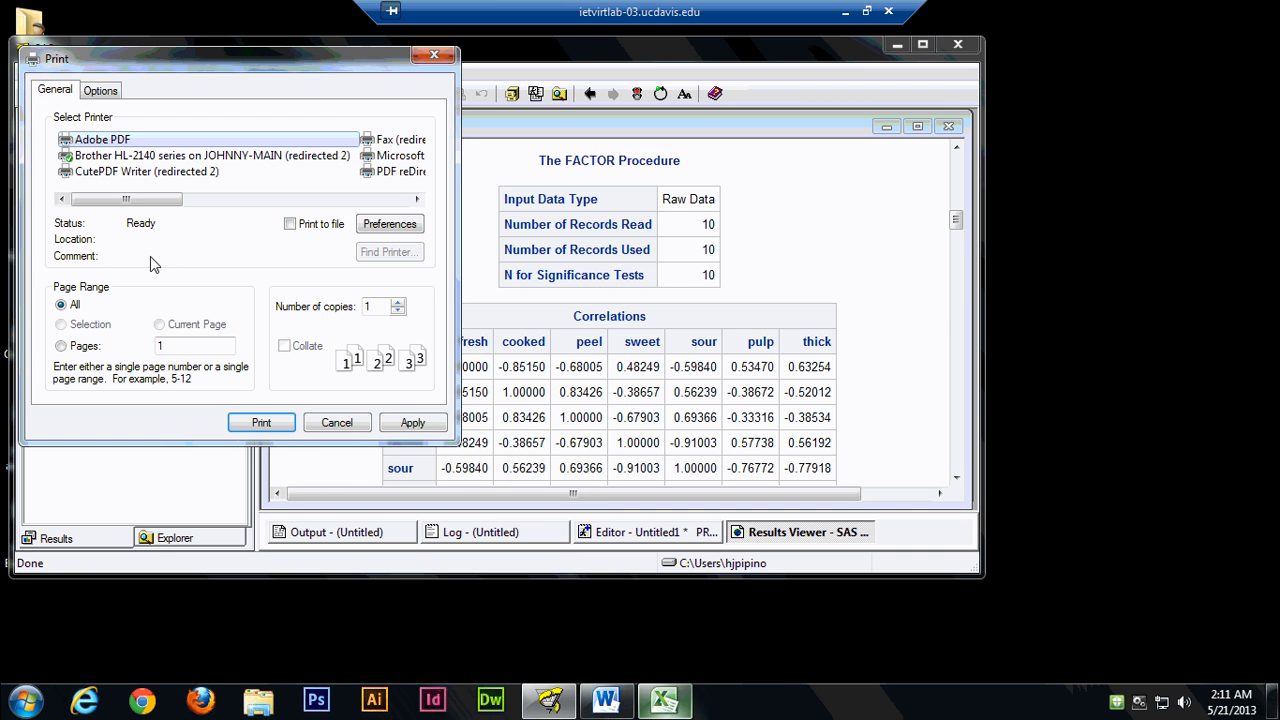
left_click(243, 421)
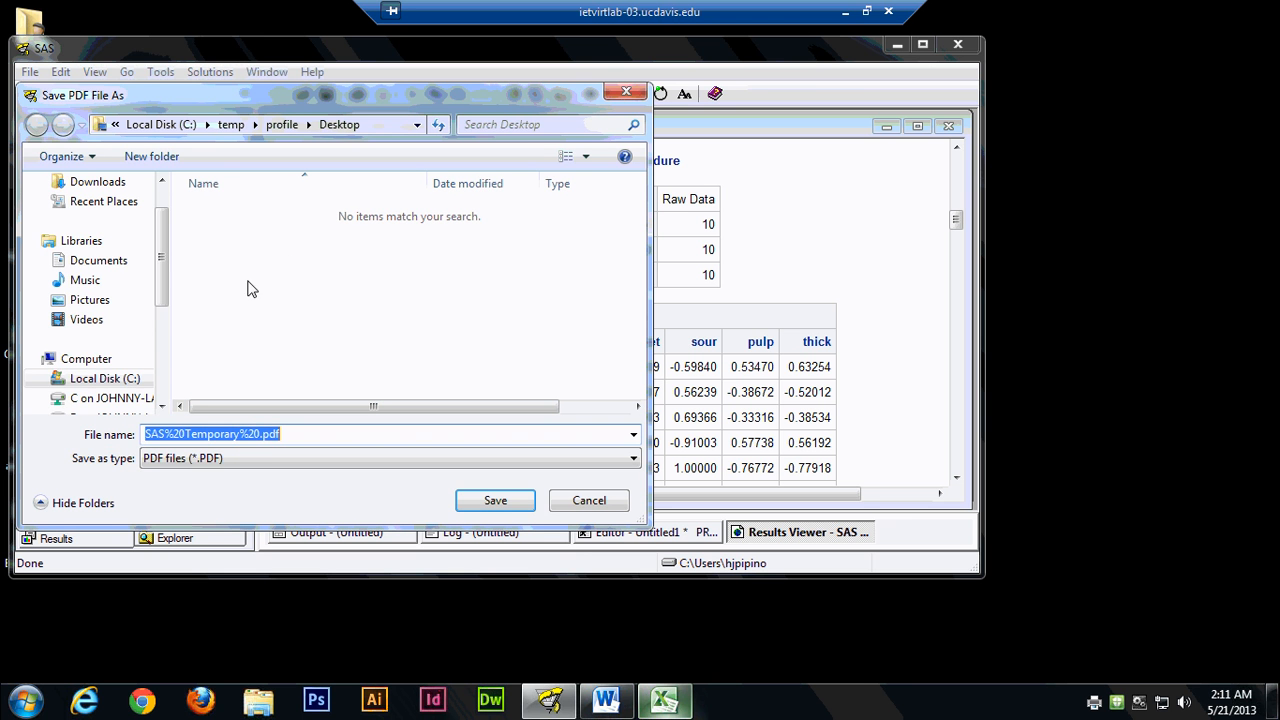
Save the PDF as PCA OJ in the Desktop folder and bring it to the front in Adobe Acrobat Pro.
left_click_drag(166, 254, 164, 206)
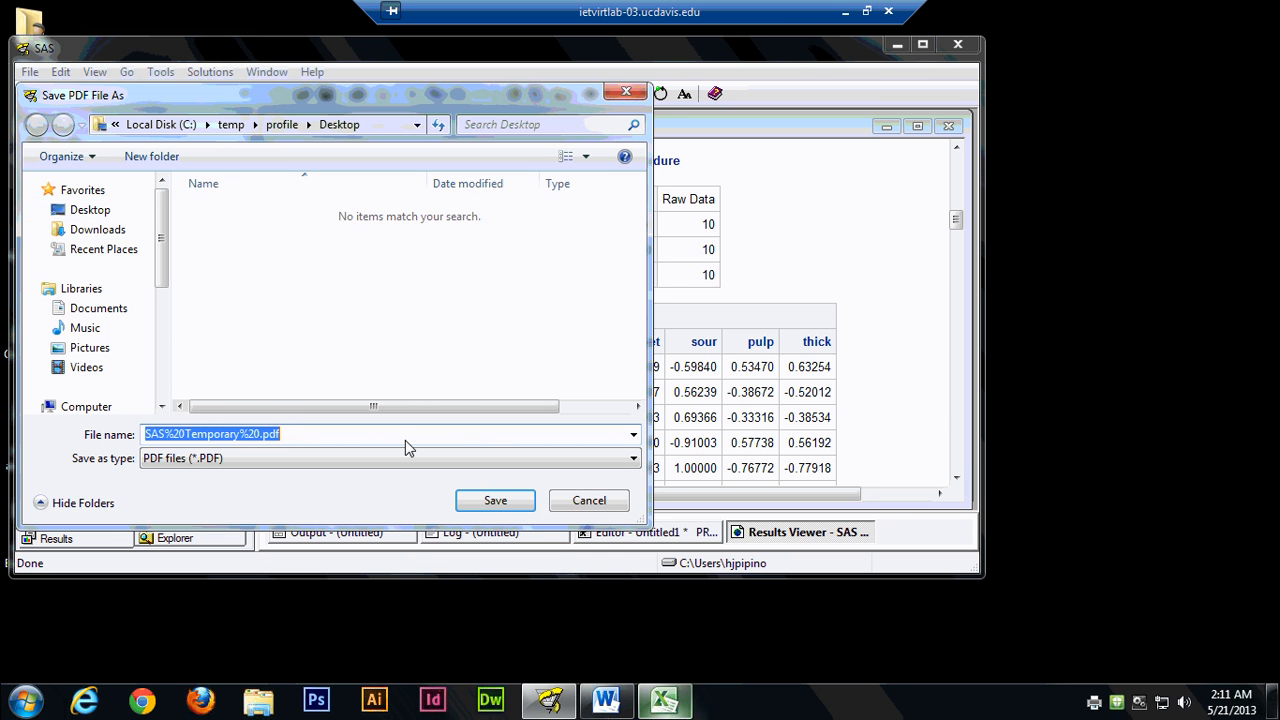
type("PCA")
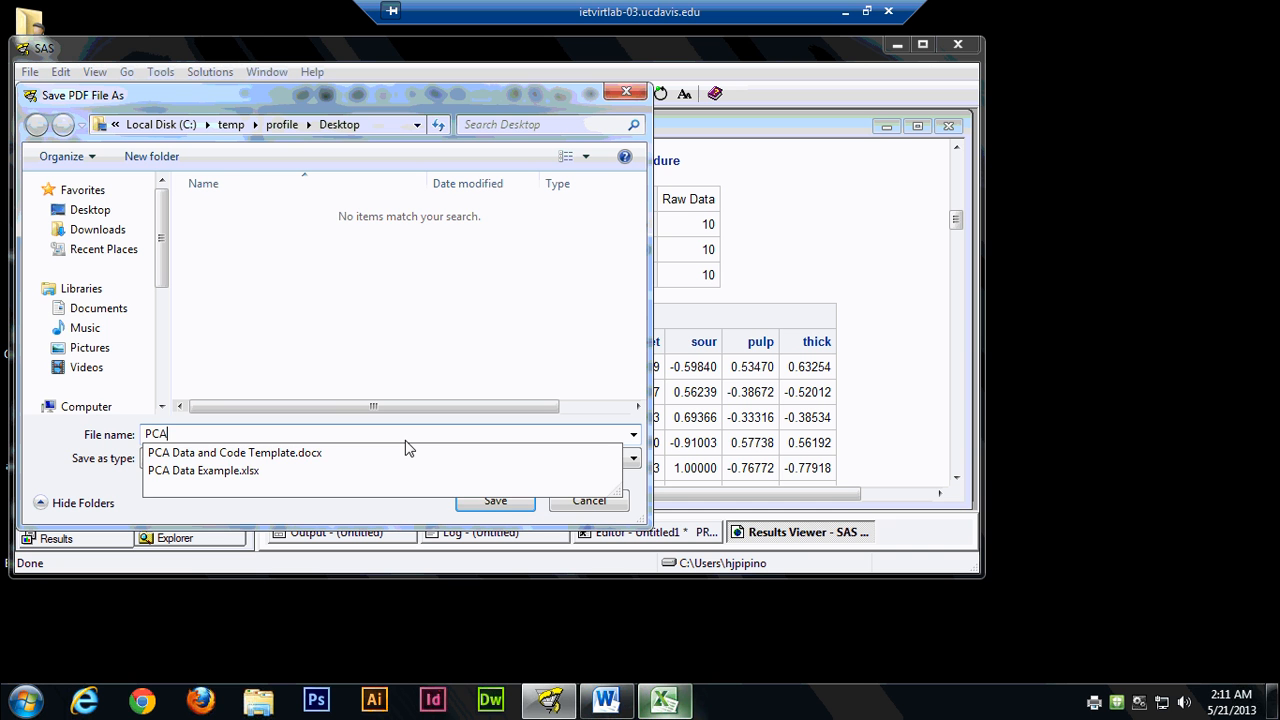
type(" OJ")
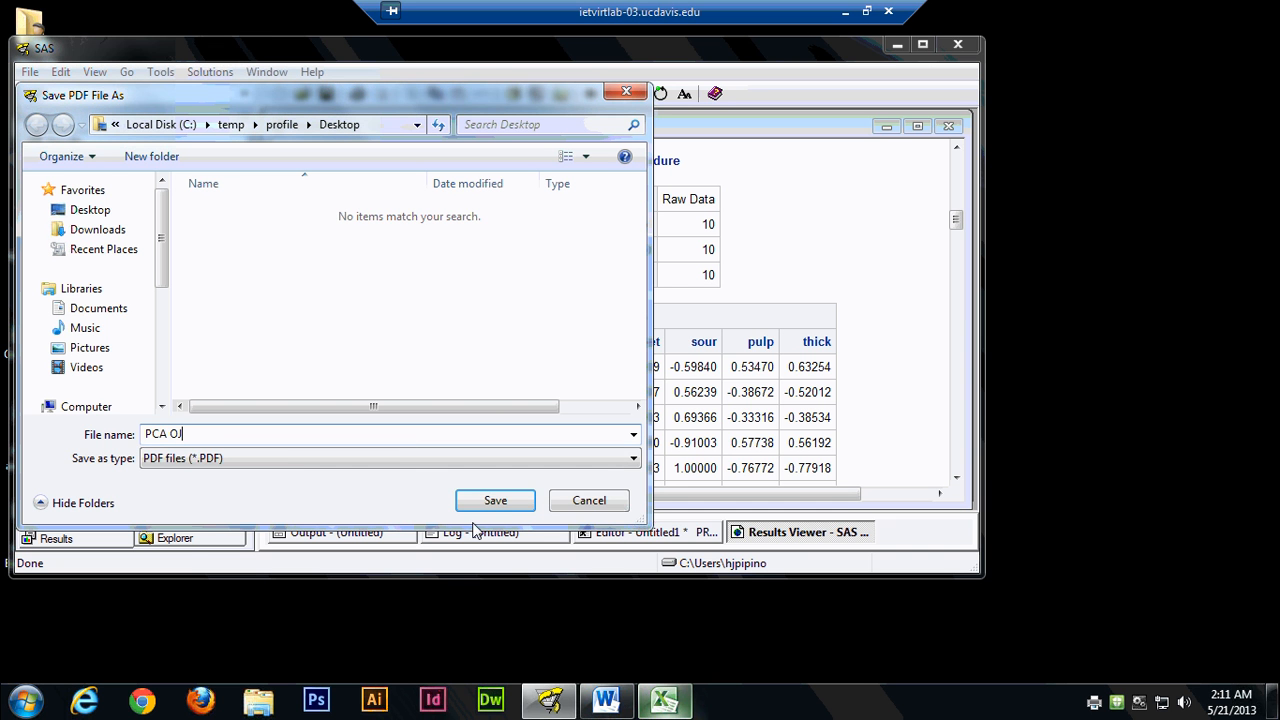
left_click(496, 501)
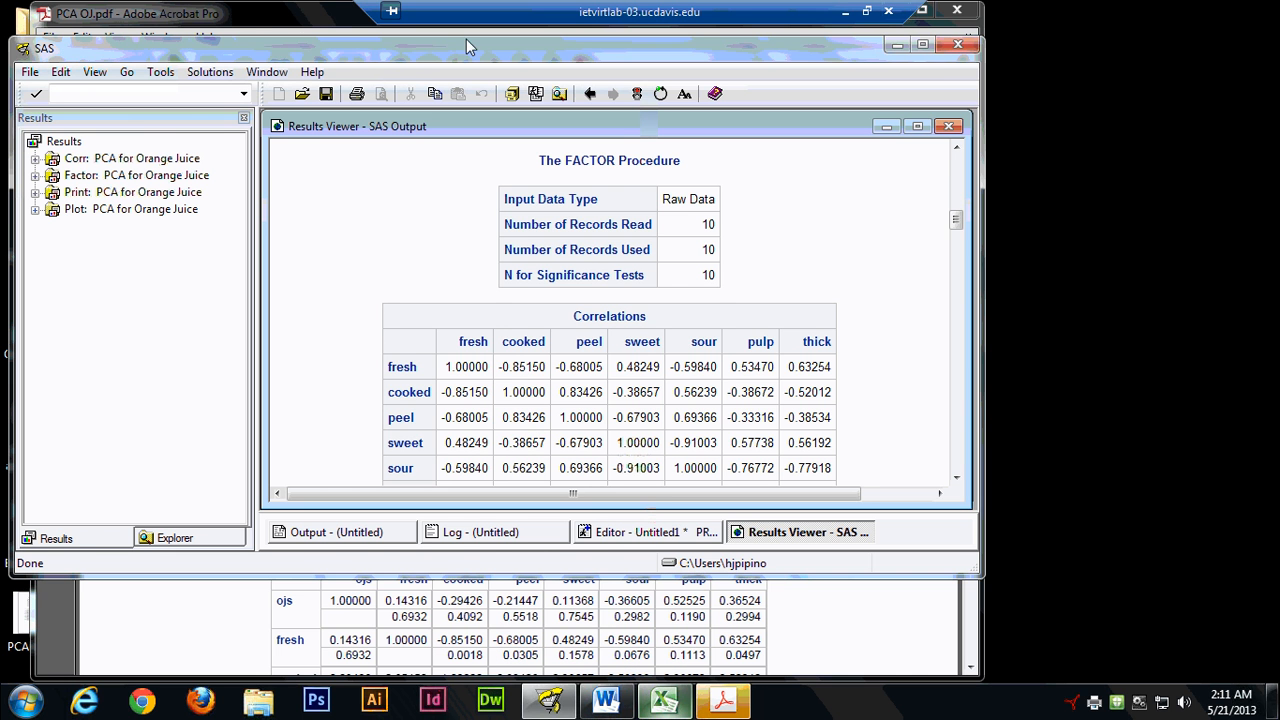
left_click(267, 17)
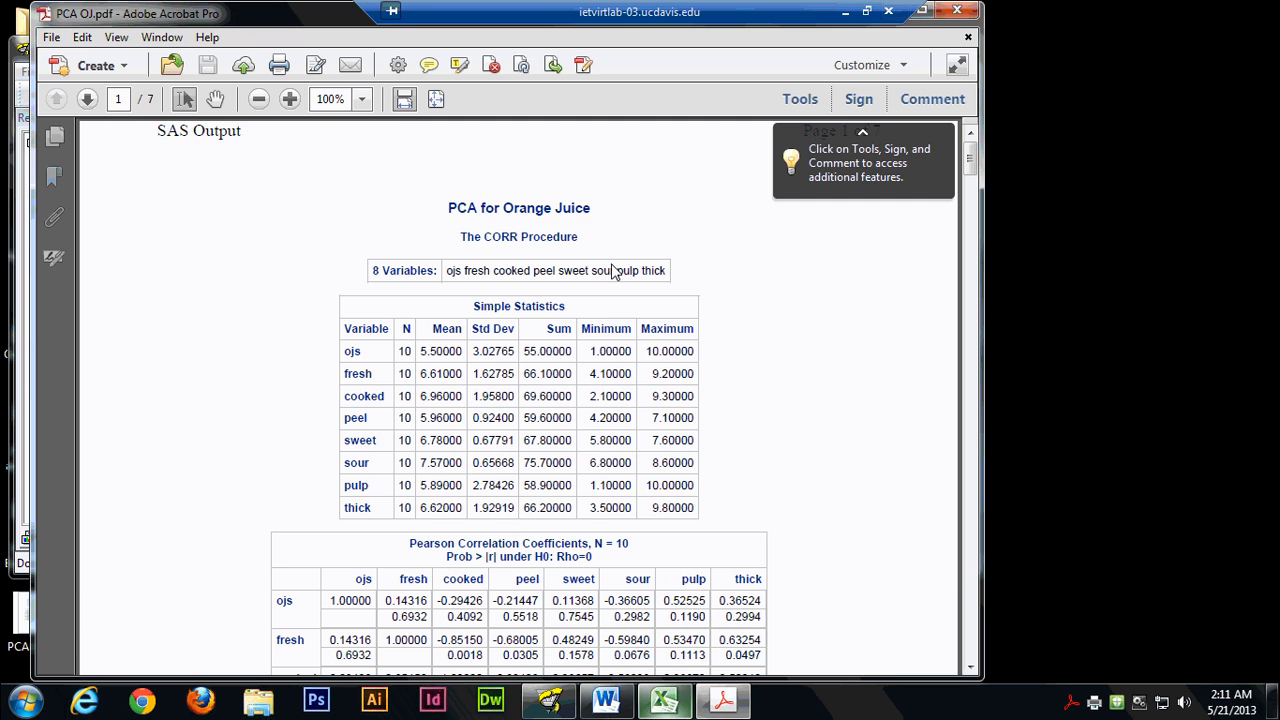
Examine the PDF's first page, covering the CORR procedure's simple statistics and Pearson correlation coefficients for the orange juice variables.
scroll(672, 304, "down", 2)
scroll(670, 302, "down", 10)
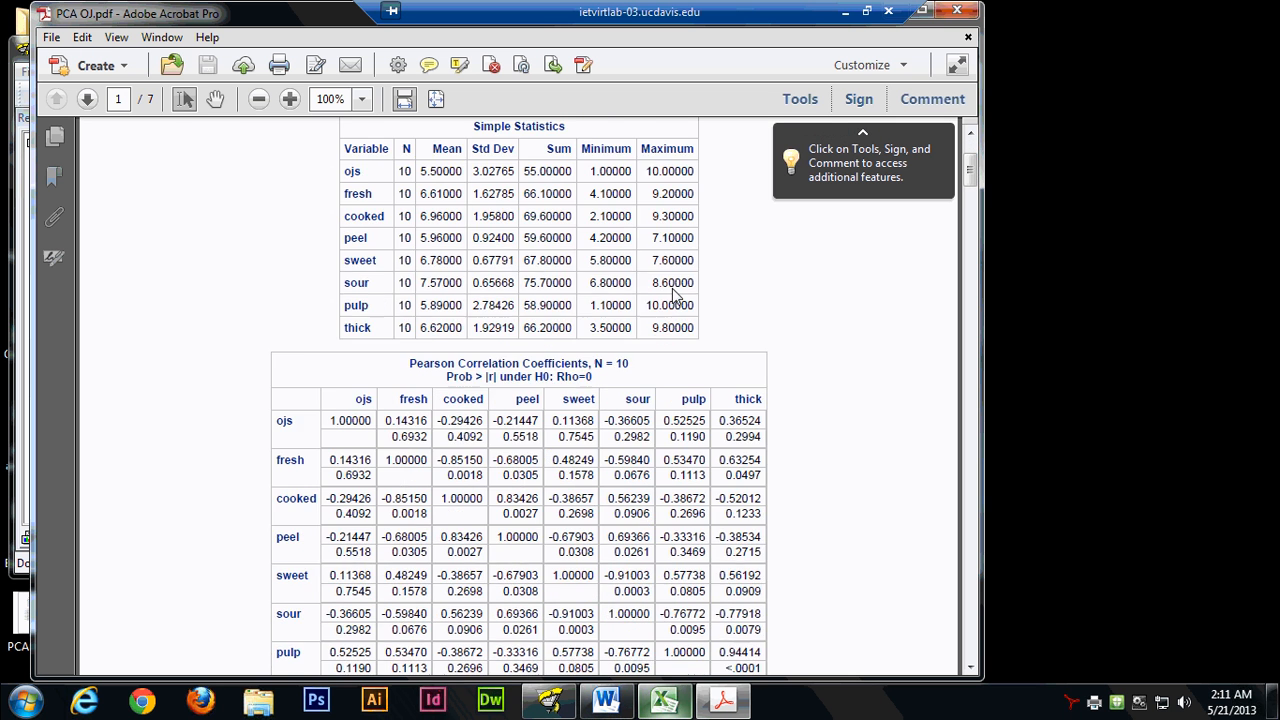
scroll(671, 297, "down", 2)
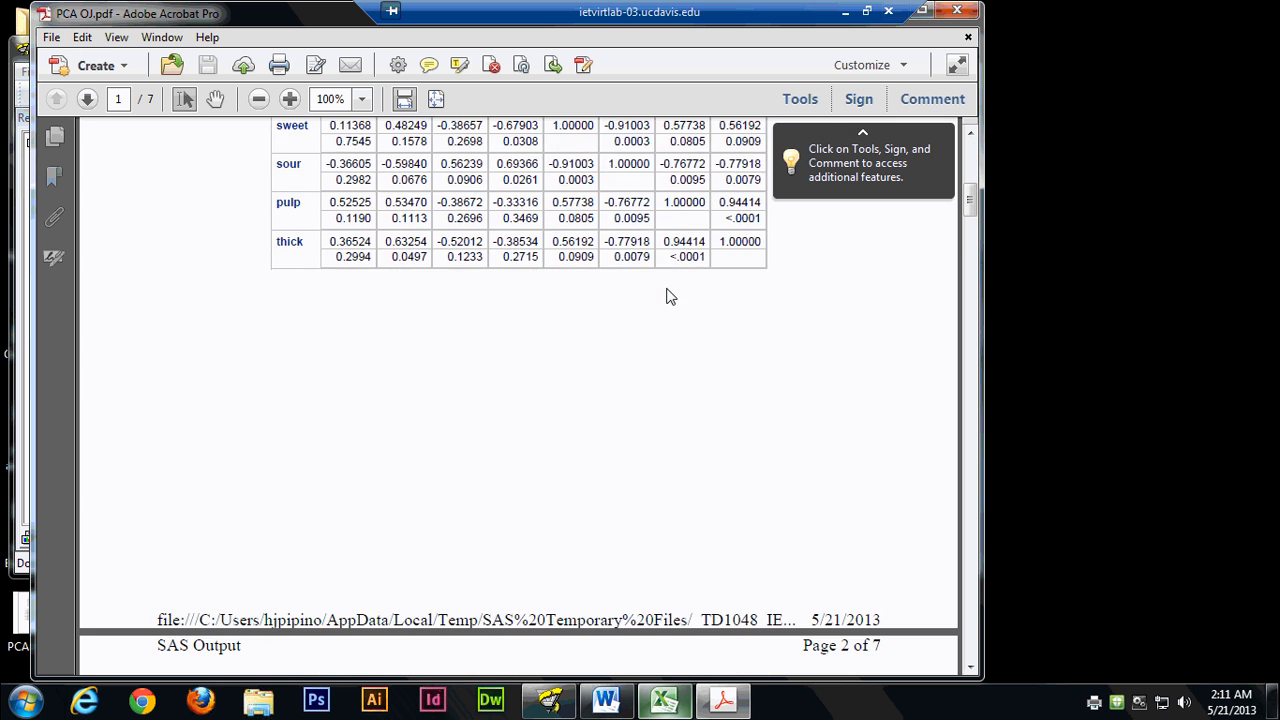
scroll(668, 294, "down", 2)
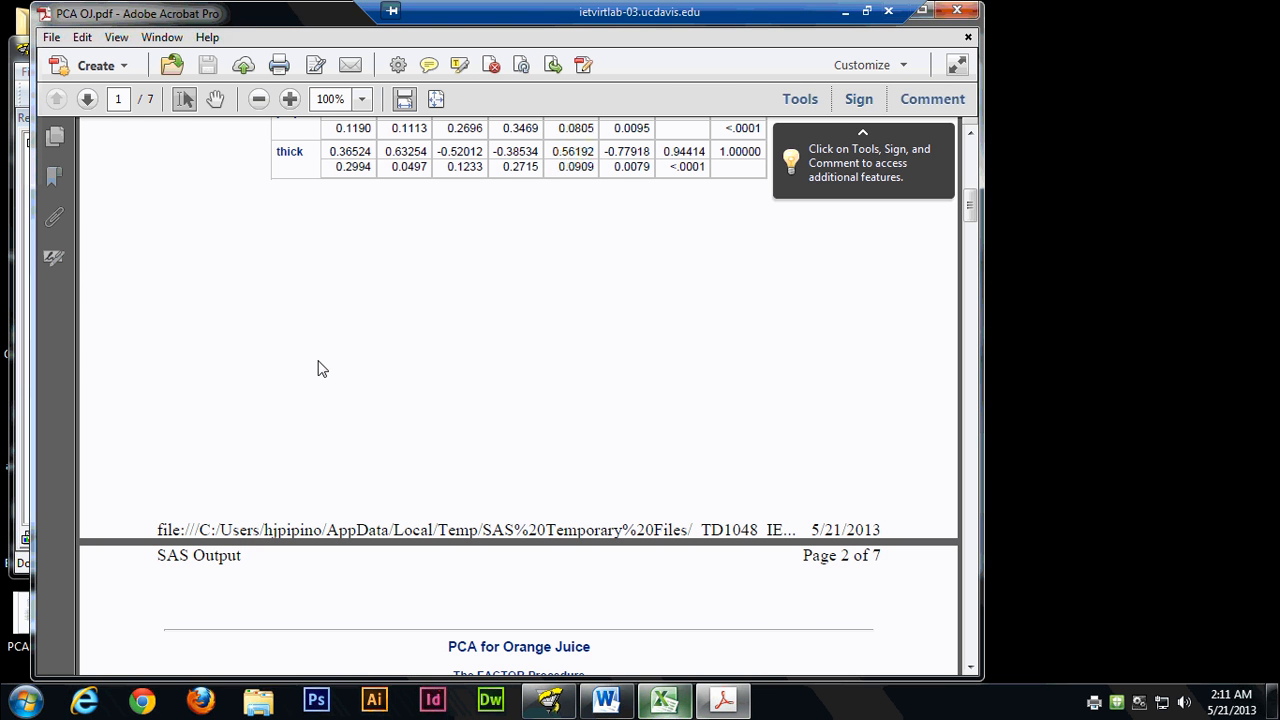
scroll(320, 368, "up", 6)
scroll(435, 262, "up", 2)
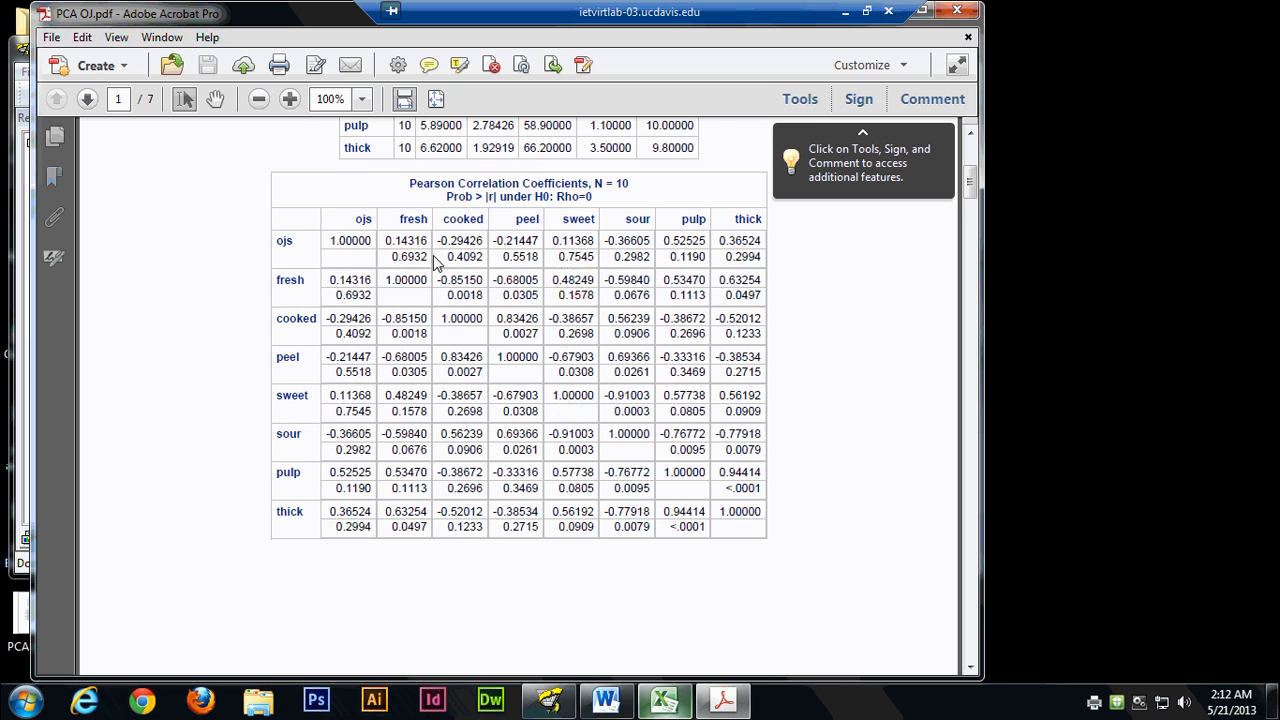
scroll(480, 332, "up", 3)
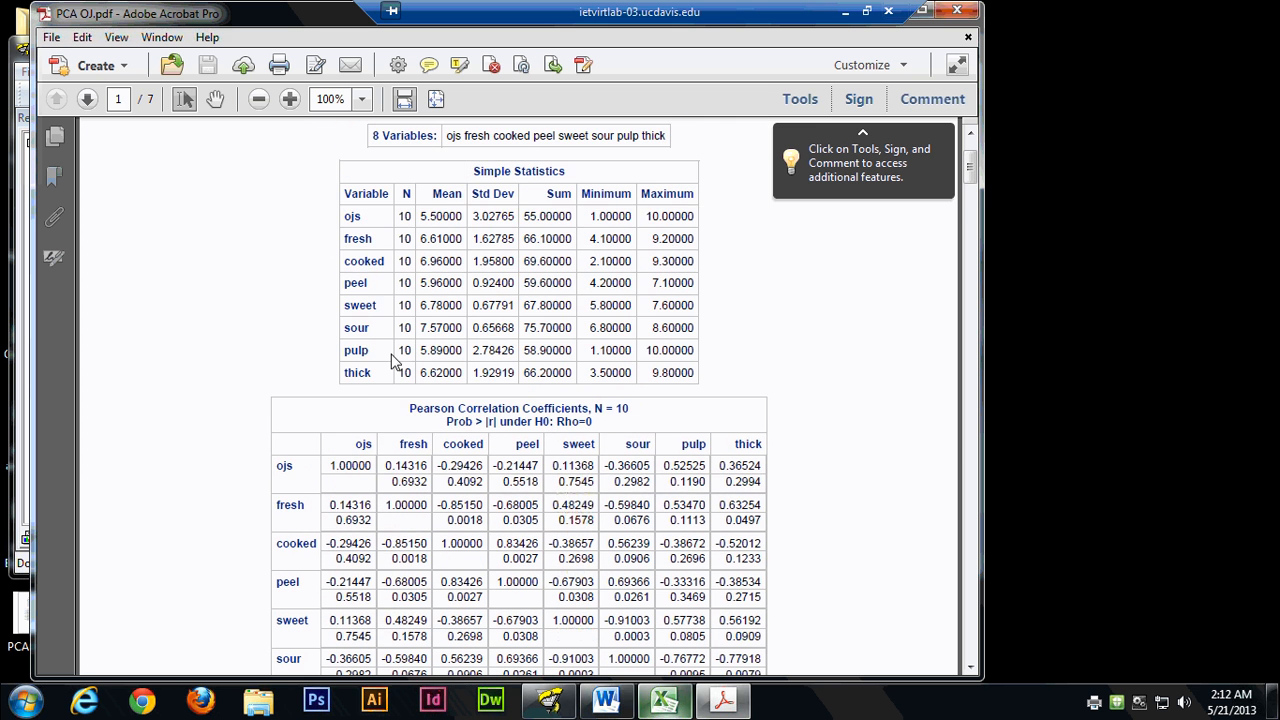
scroll(390, 361, "up", 1)
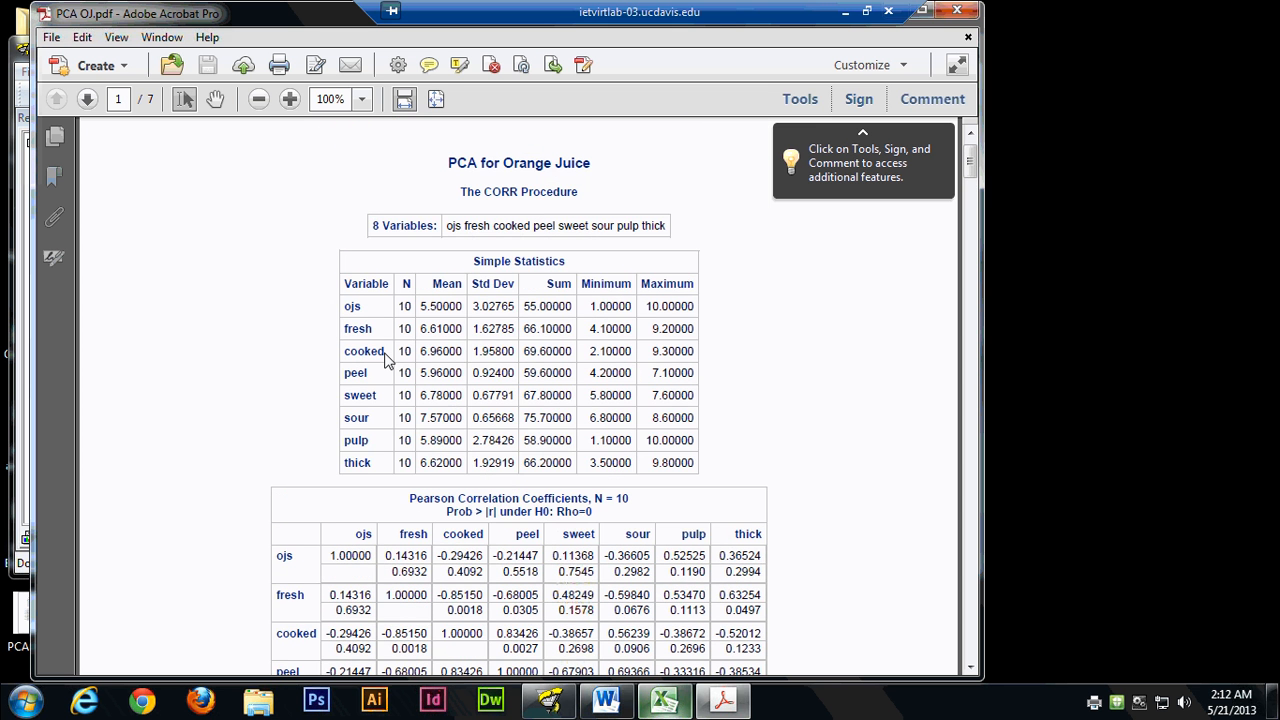